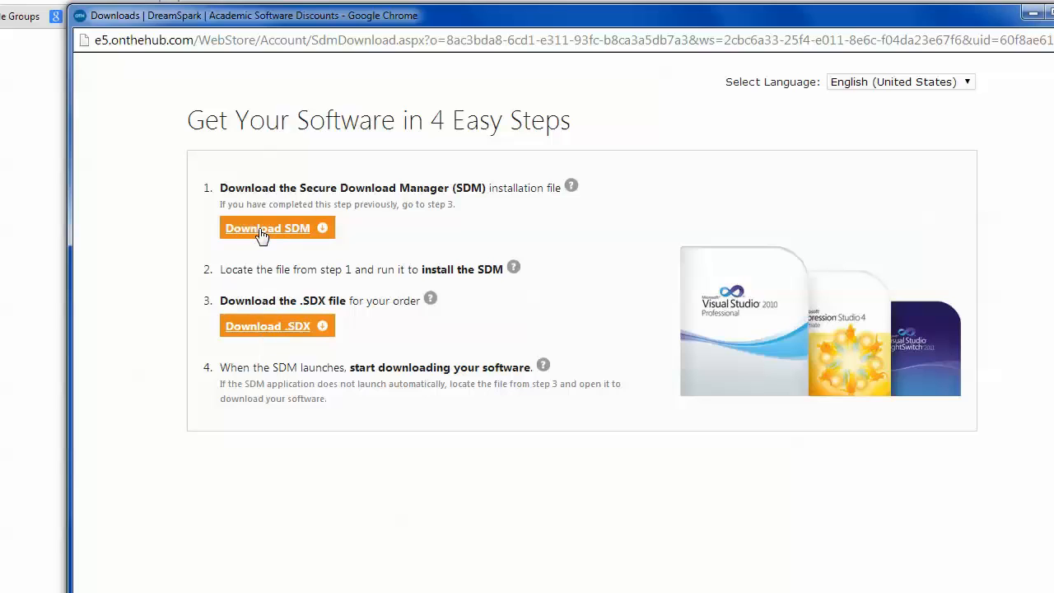
# Download the order's .SDX file and choose the Software folder on the C: drive as the save location
pyautogui.click(268, 330)
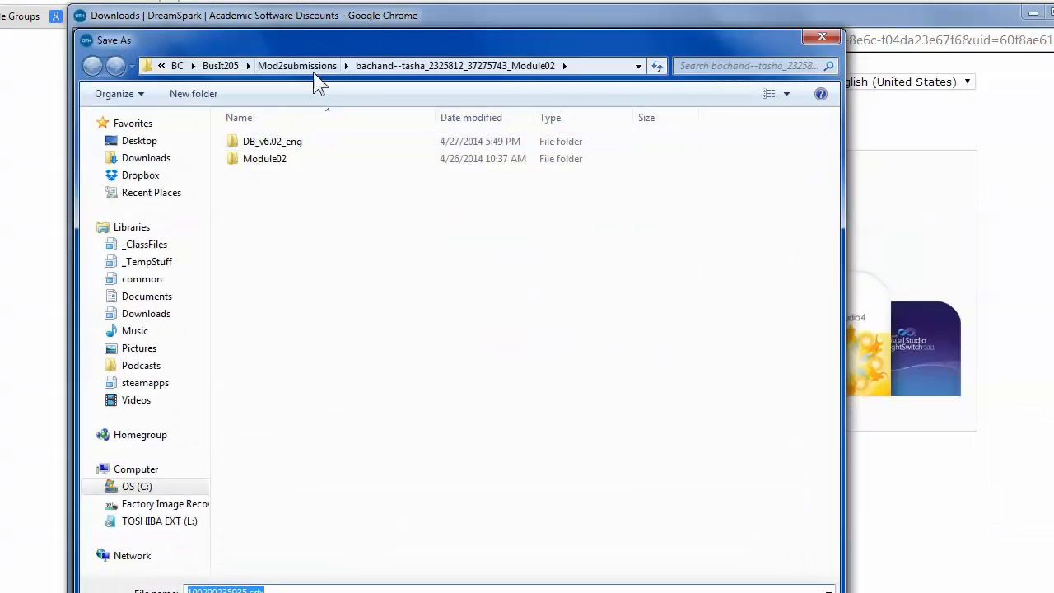
pyautogui.click(177, 66)
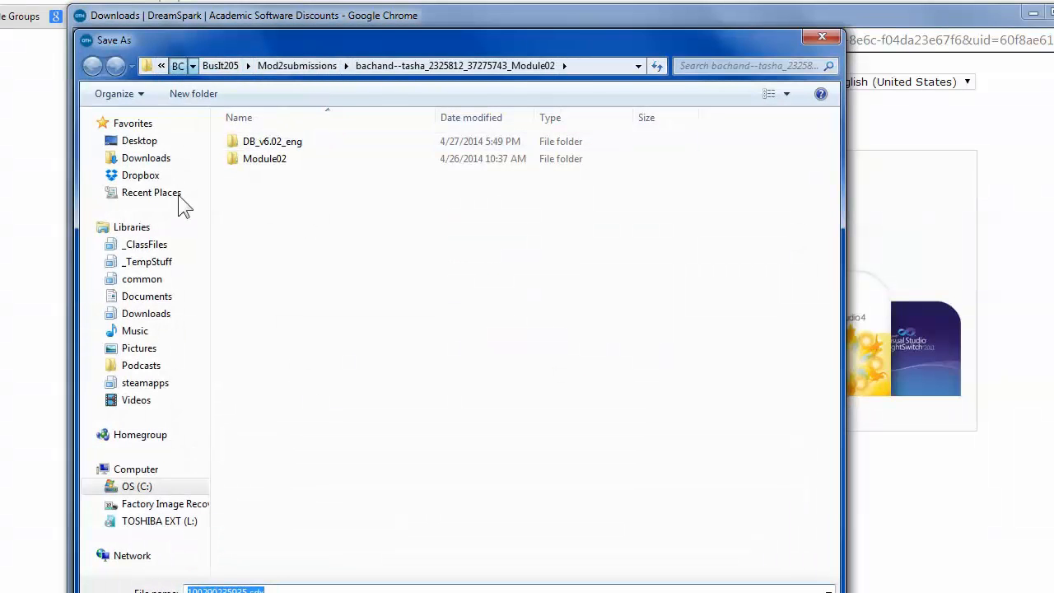
pyautogui.click(136, 245)
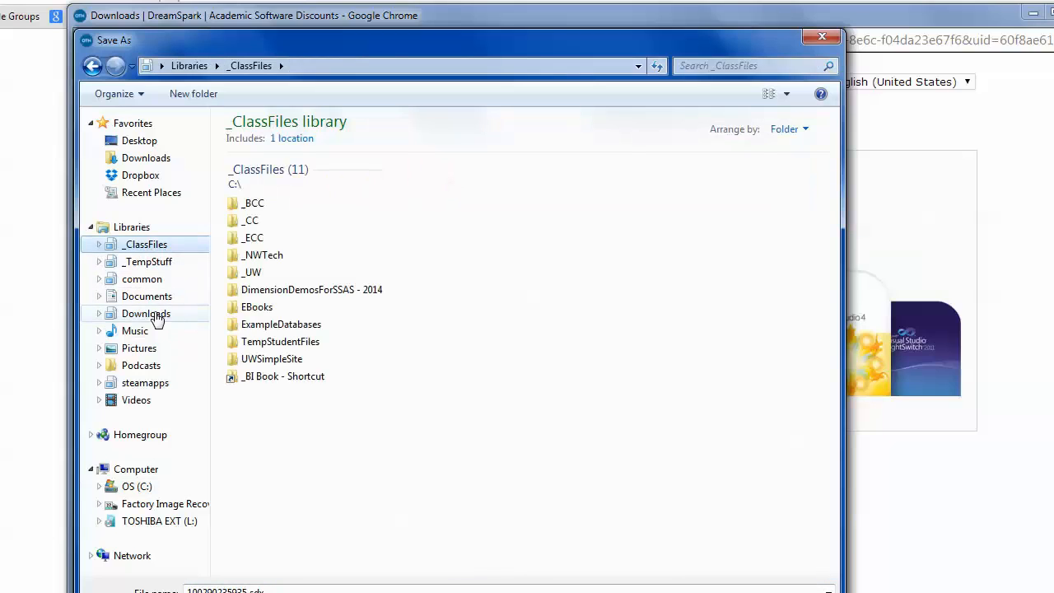
pyautogui.click(156, 314)
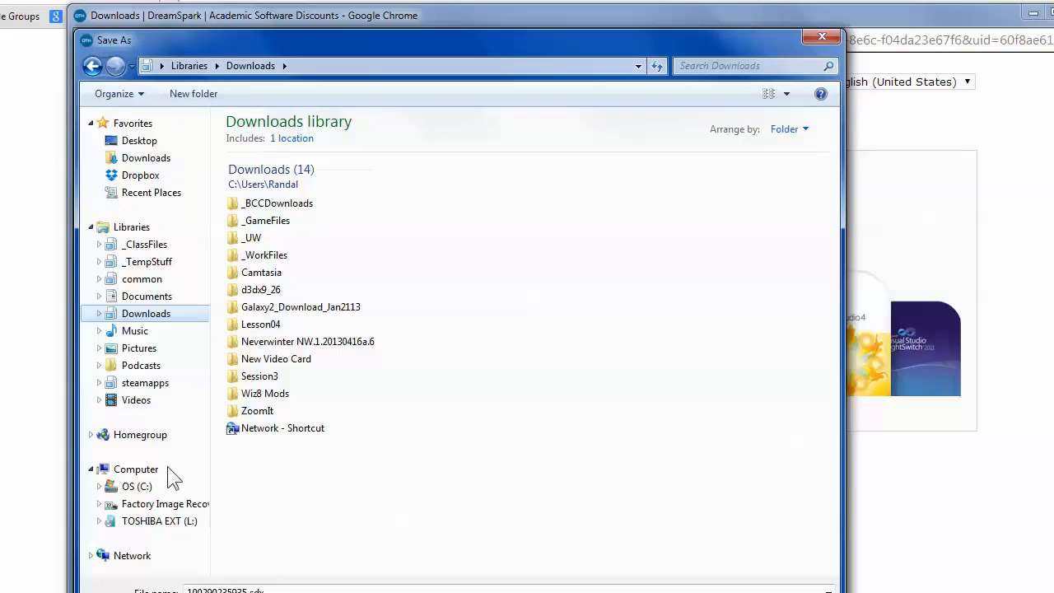
pyautogui.click(136, 486)
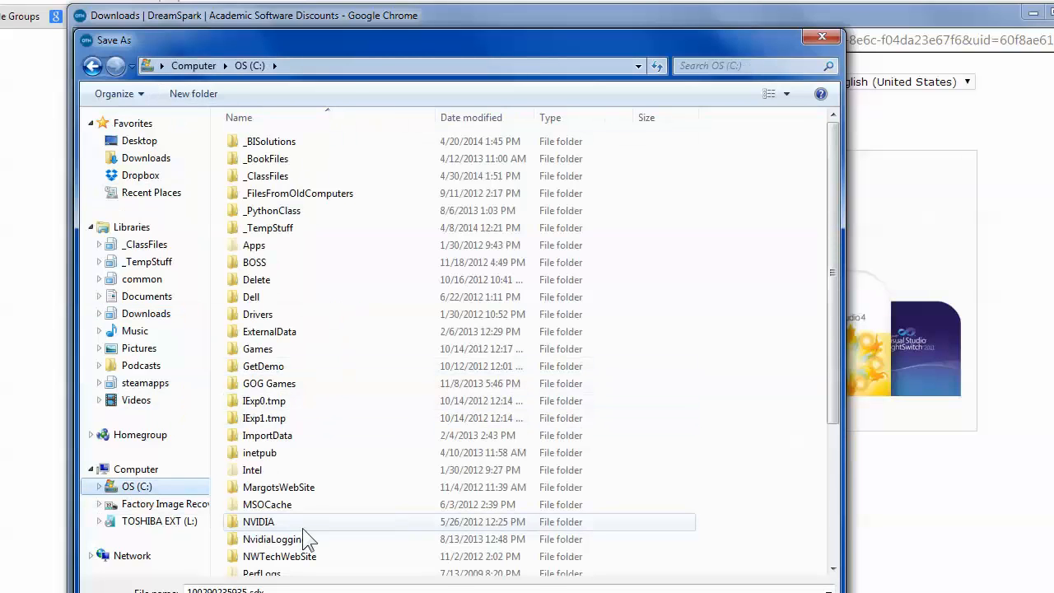
pyautogui.moveTo(833, 300); pyautogui.dragTo(833, 455)
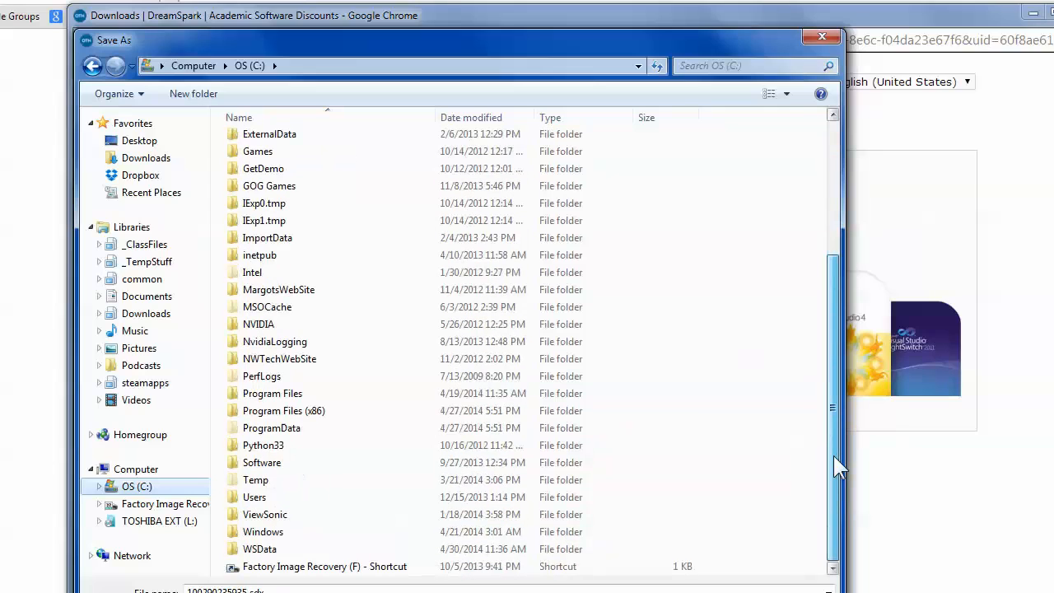
pyautogui.doubleClick(293, 466)
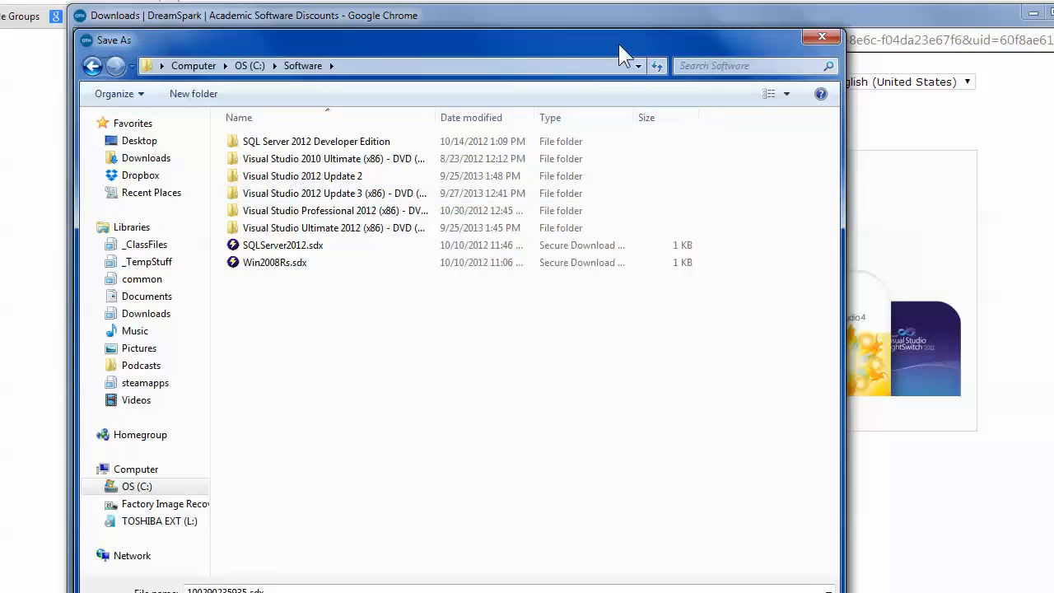
# Name the download SQLServer2014.sdx and save it
pyautogui.moveTo(619, 44); pyautogui.dragTo(624, 16)
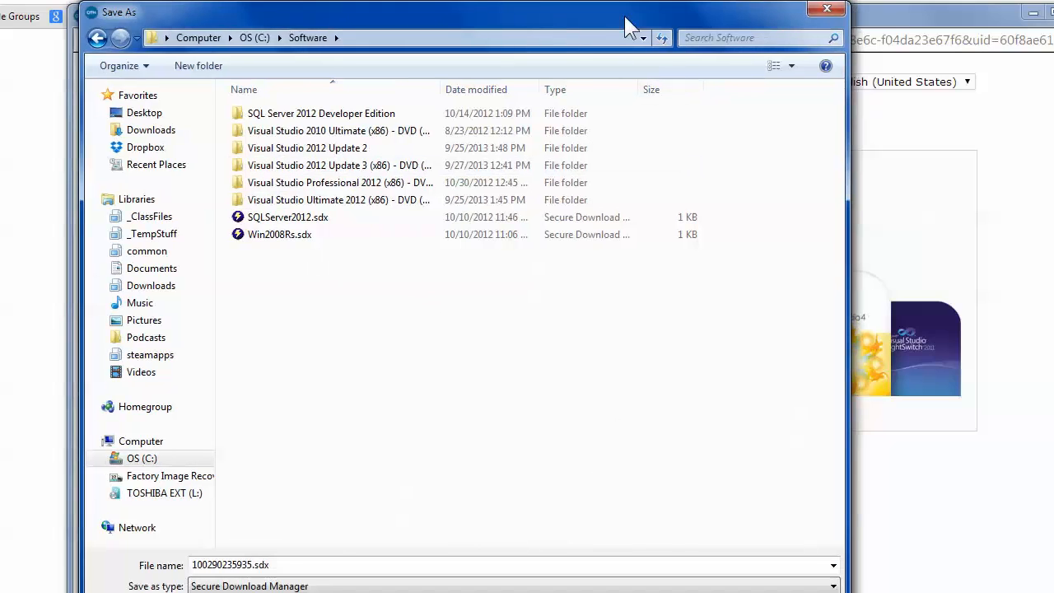
pyautogui.doubleClick(247, 565)
pyautogui.click(247, 565)
pyautogui.doubleClick(248, 566)
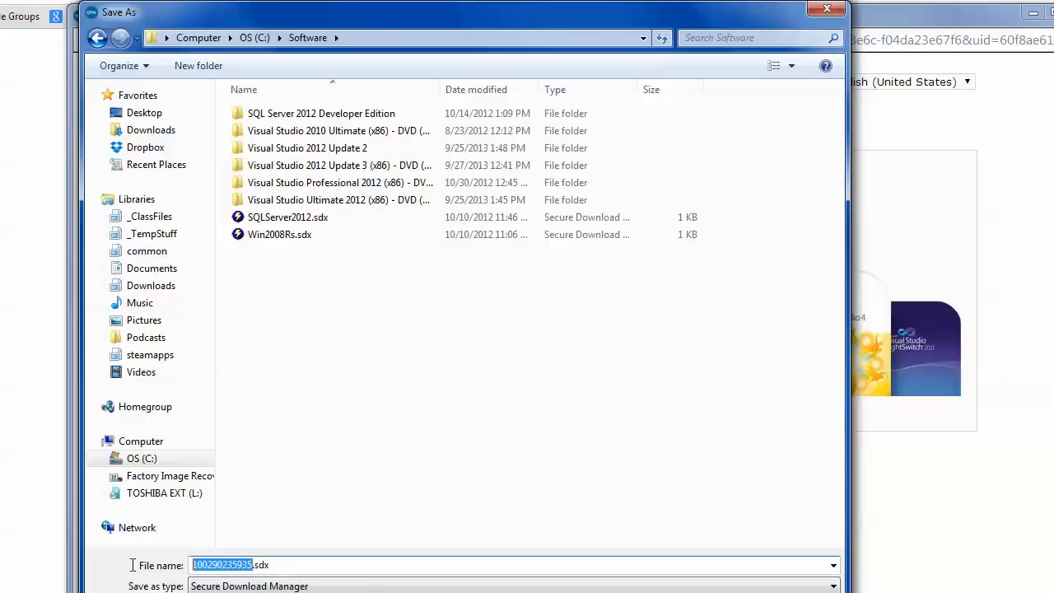
pyautogui.write('SQL')
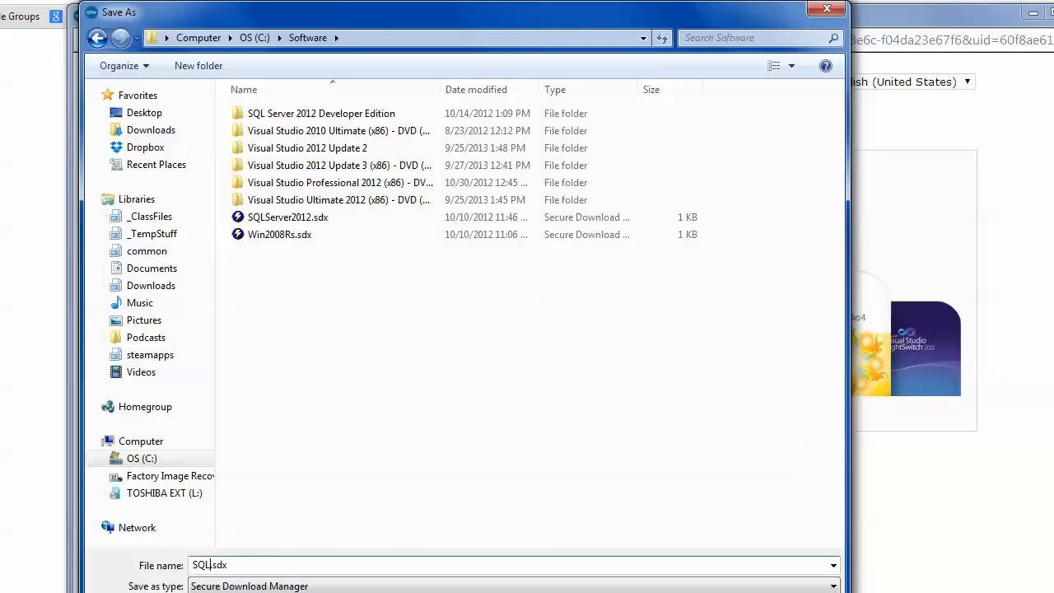
pyautogui.write('Server2014')
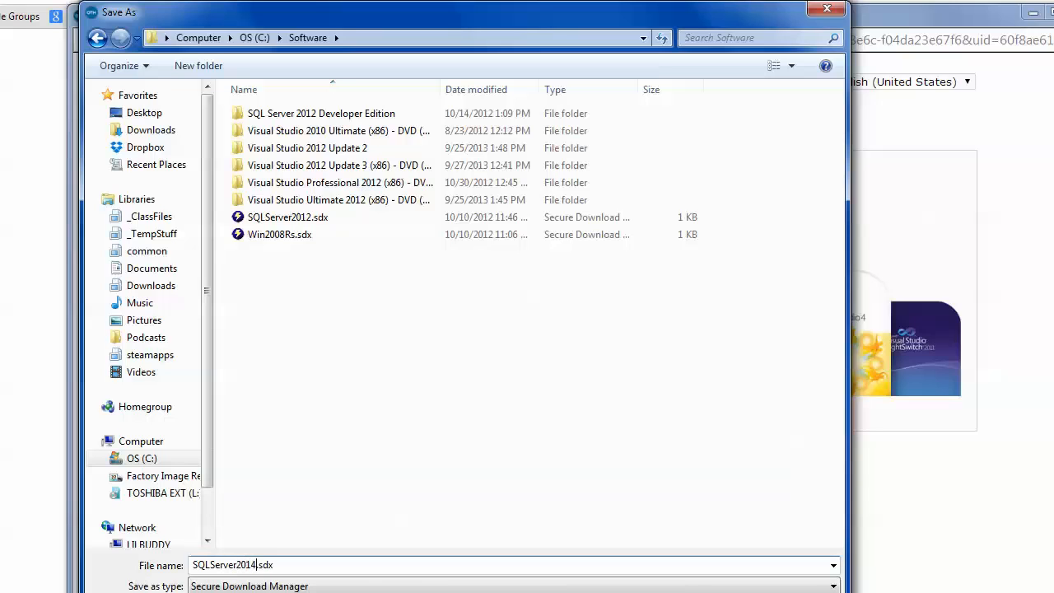
pyautogui.press('Return')
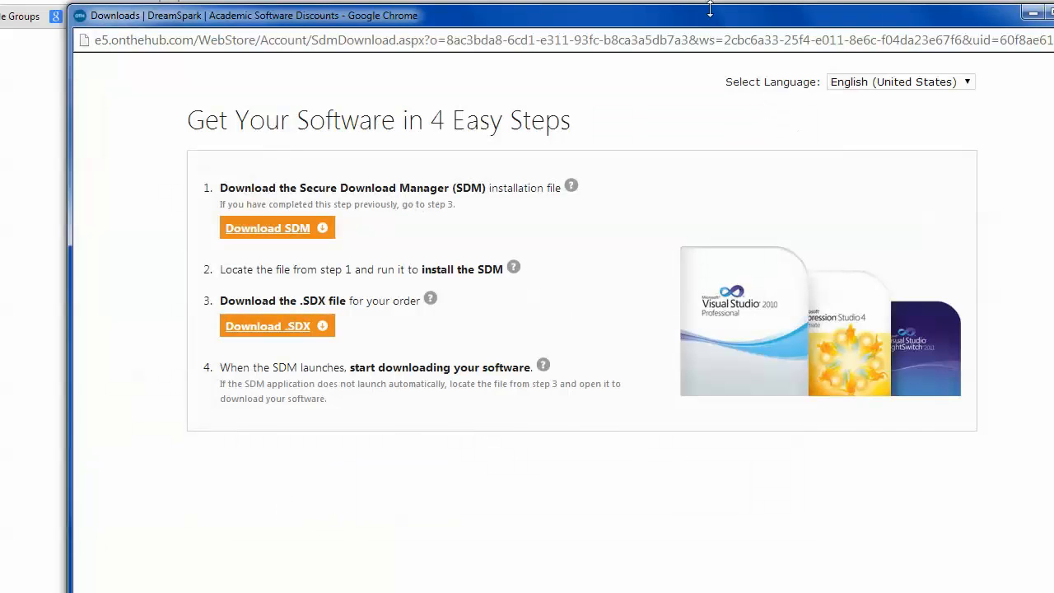
# Open the downloaded SQLServer2014.sdx in Secure Download Manager and continue to its update page
pyautogui.moveTo(711, 11); pyautogui.dragTo(590, 10)
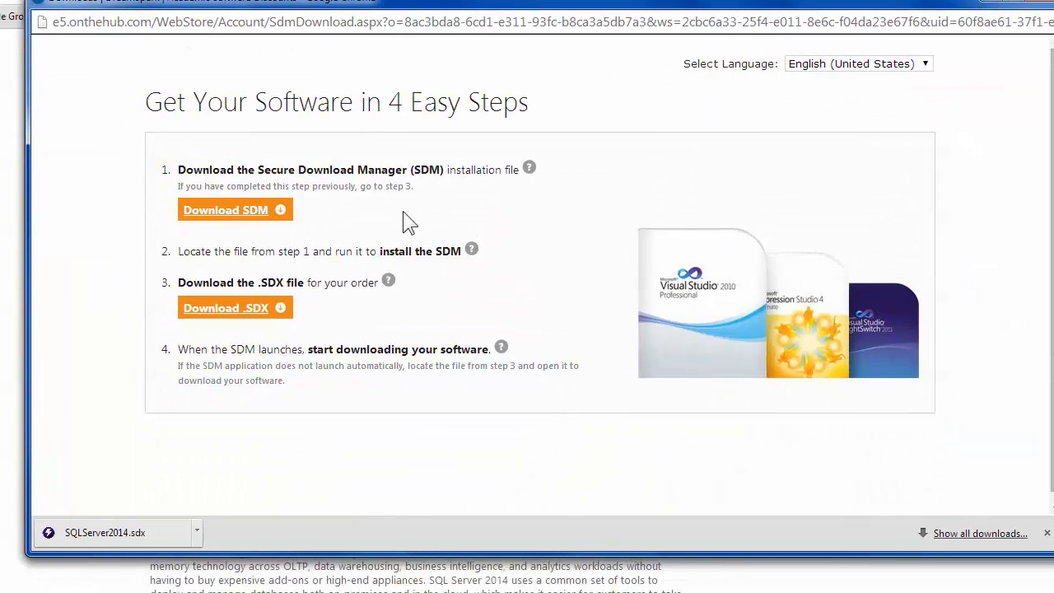
pyautogui.click(197, 535)
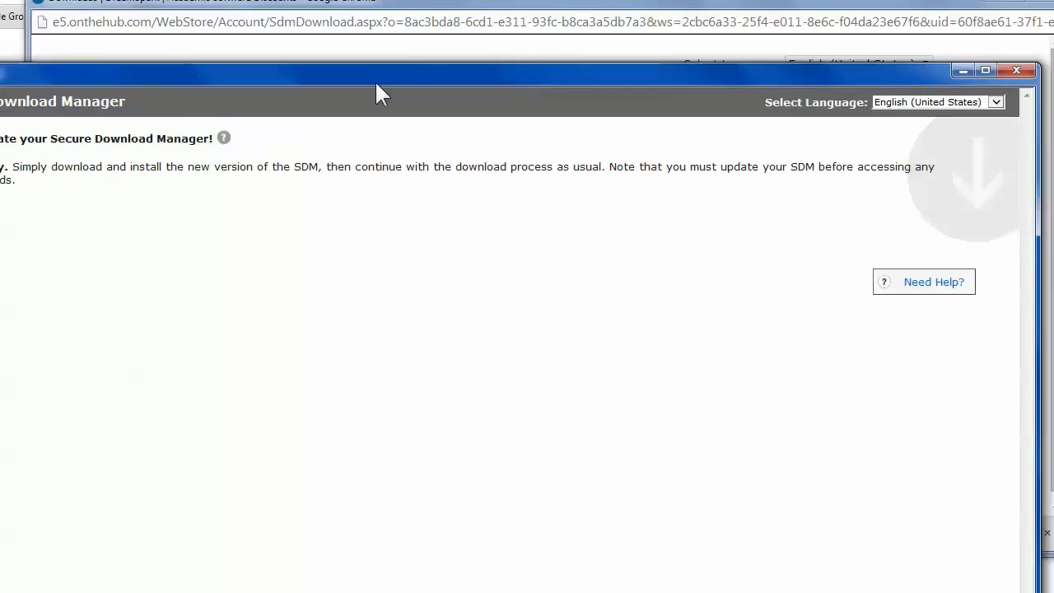
pyautogui.moveTo(420, 20); pyautogui.dragTo(281, 71)
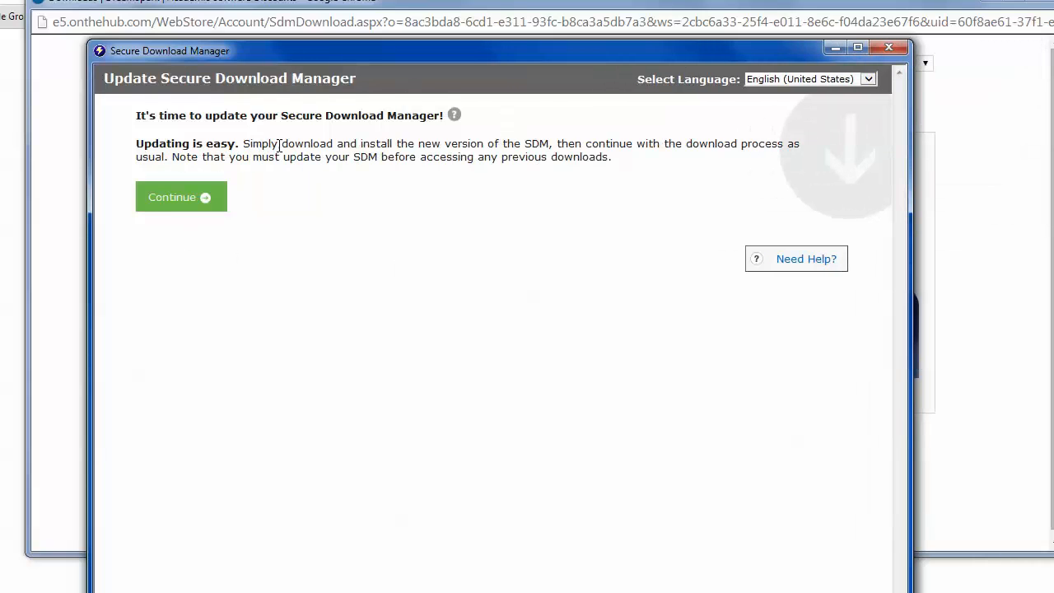
pyautogui.click(207, 203)
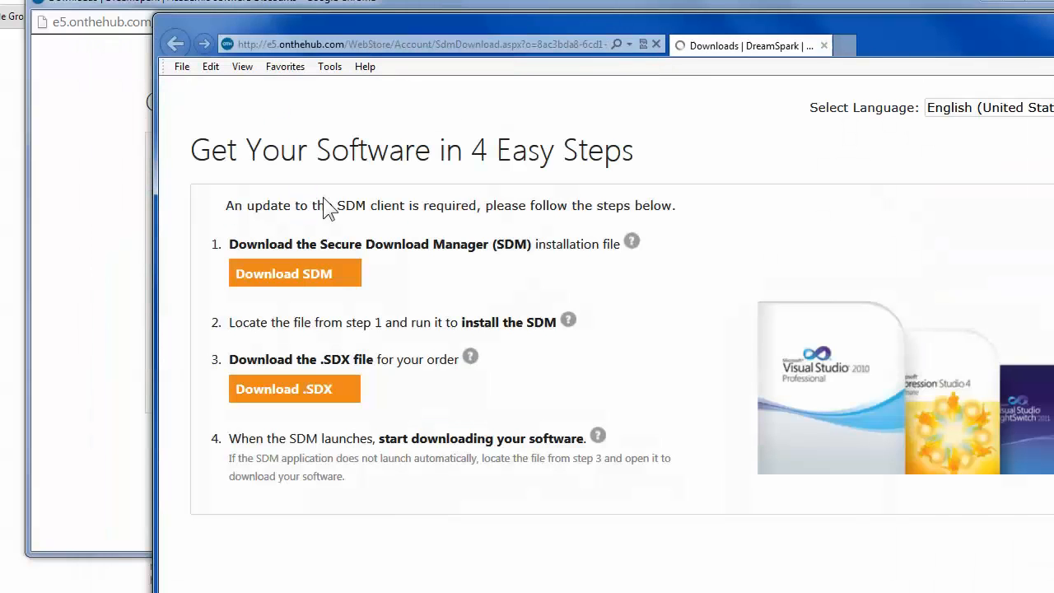
# Download the updated Secure Download Manager installer, SDM_EN.msi, and run it directly
pyautogui.click(292, 283)
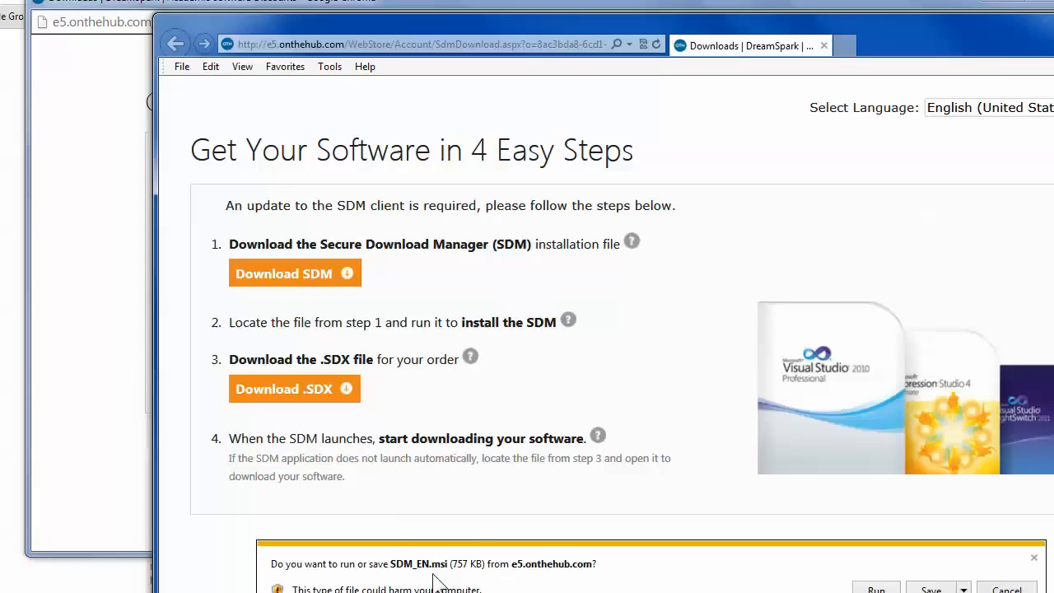
pyautogui.moveTo(777, 42); pyautogui.dragTo(660, 23)
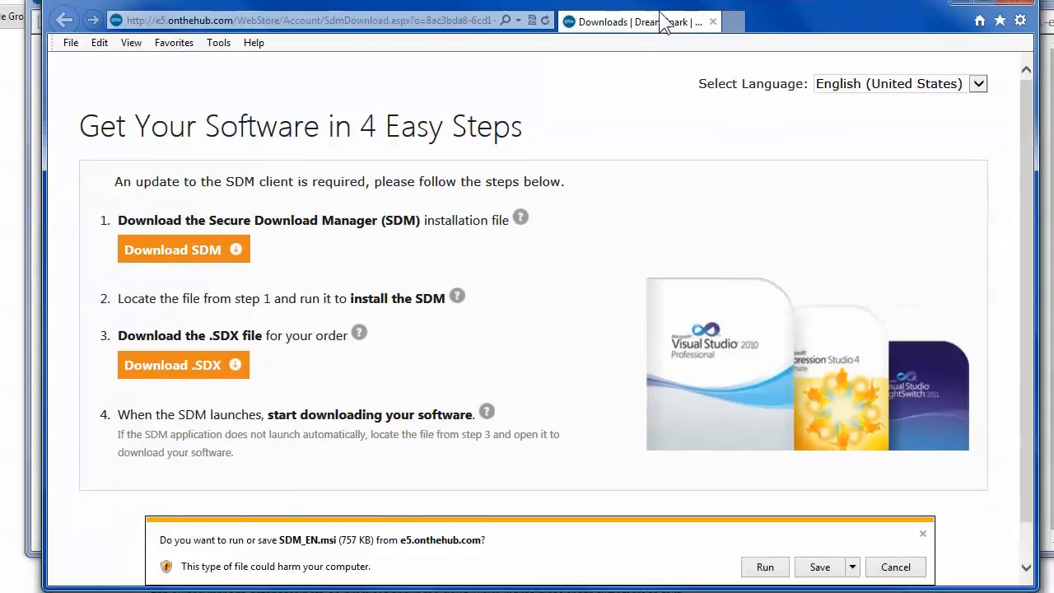
pyautogui.click(766, 567)
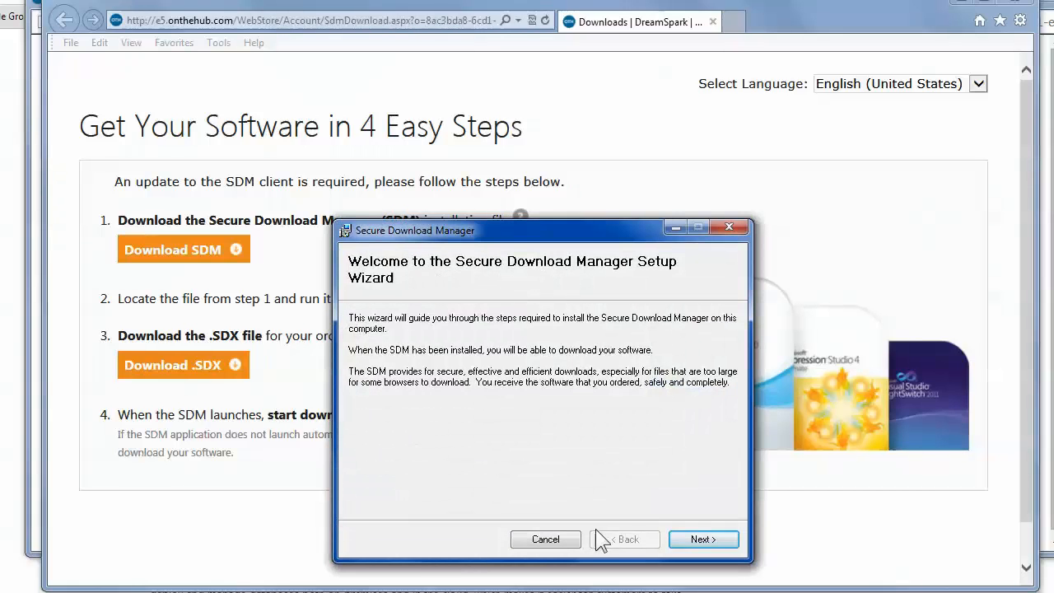
# Install Secure Download Manager, agreeing to the license and keeping the default installation folder, and close the setup wizard
pyautogui.click(711, 542)
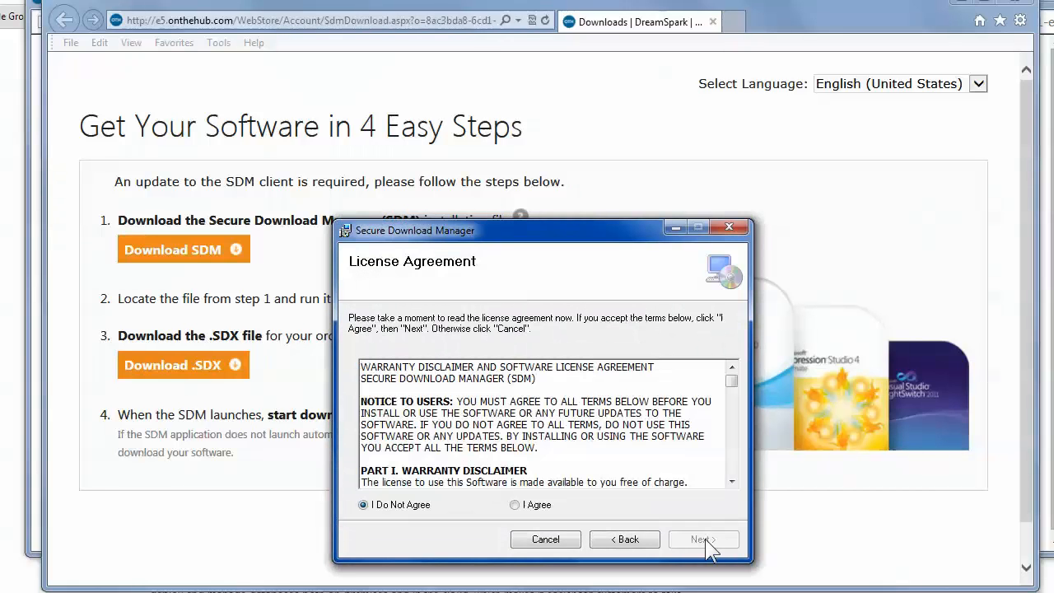
pyautogui.click(542, 506)
pyautogui.click(703, 543)
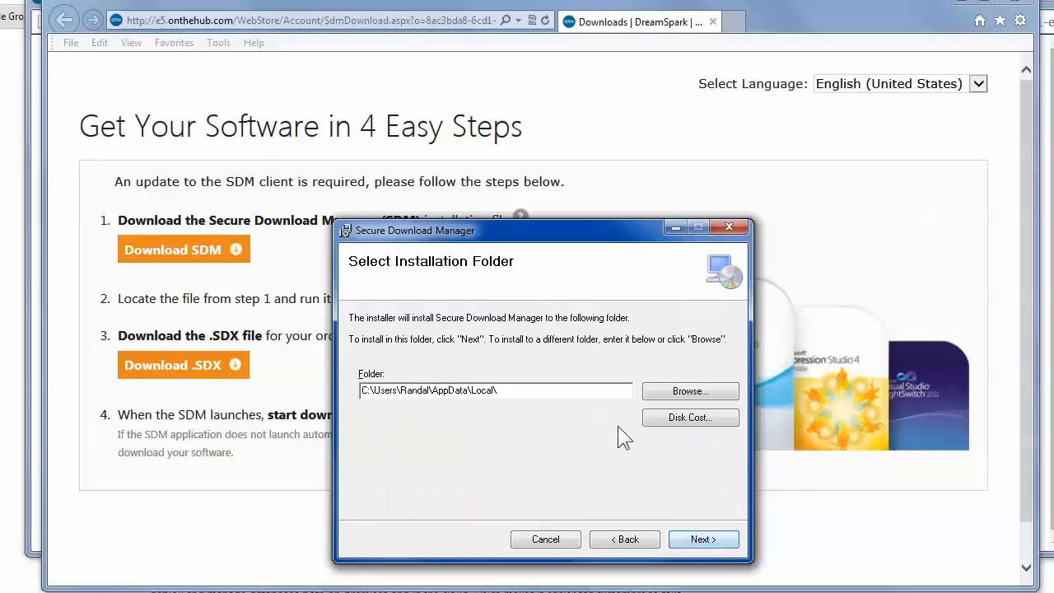
pyautogui.click(705, 543)
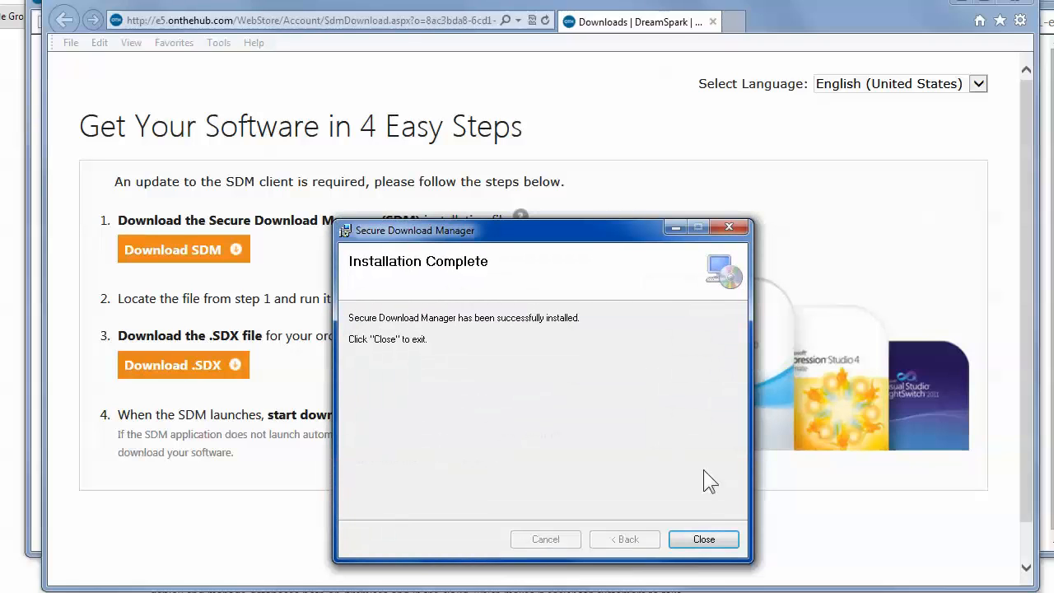
pyautogui.click(697, 540)
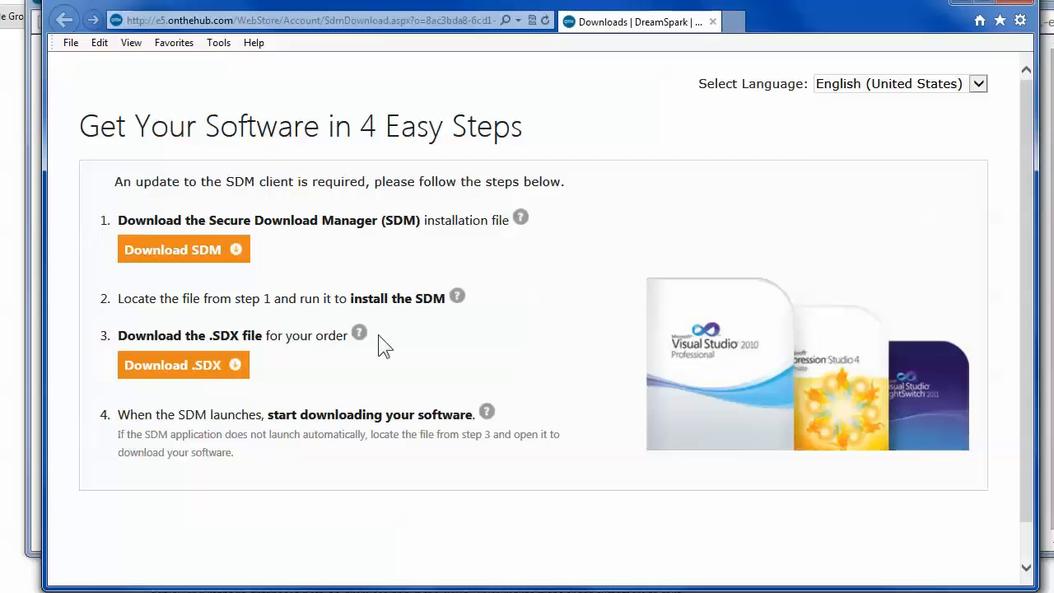
# Switch to Windows Explorer and open the Software folder on the C: drive
pyautogui.moveTo(264, 8); pyautogui.dragTo(434, 16)
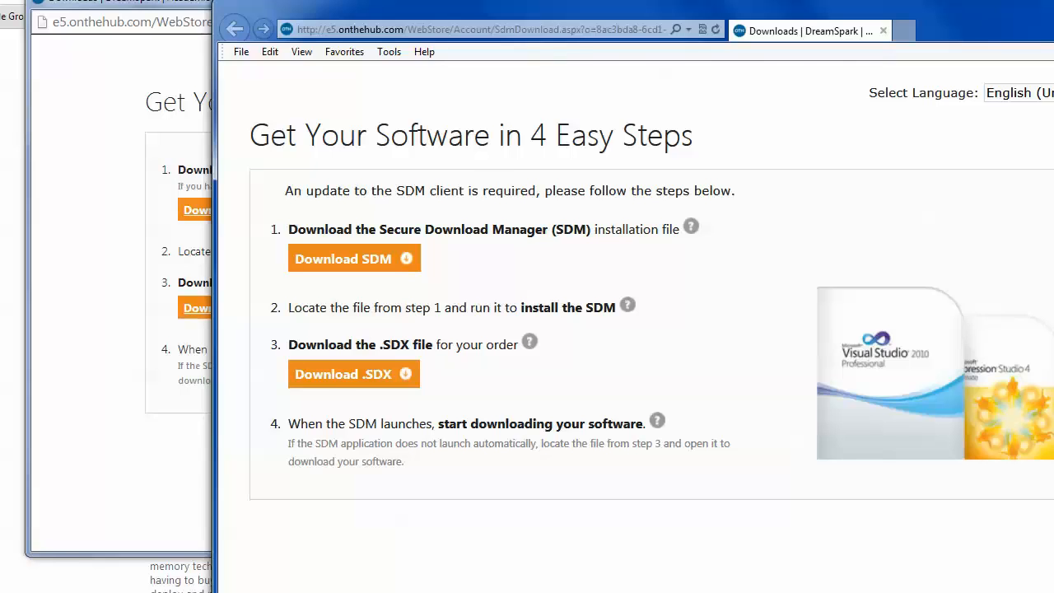
pyautogui.hotkey('alt', 'Tab')
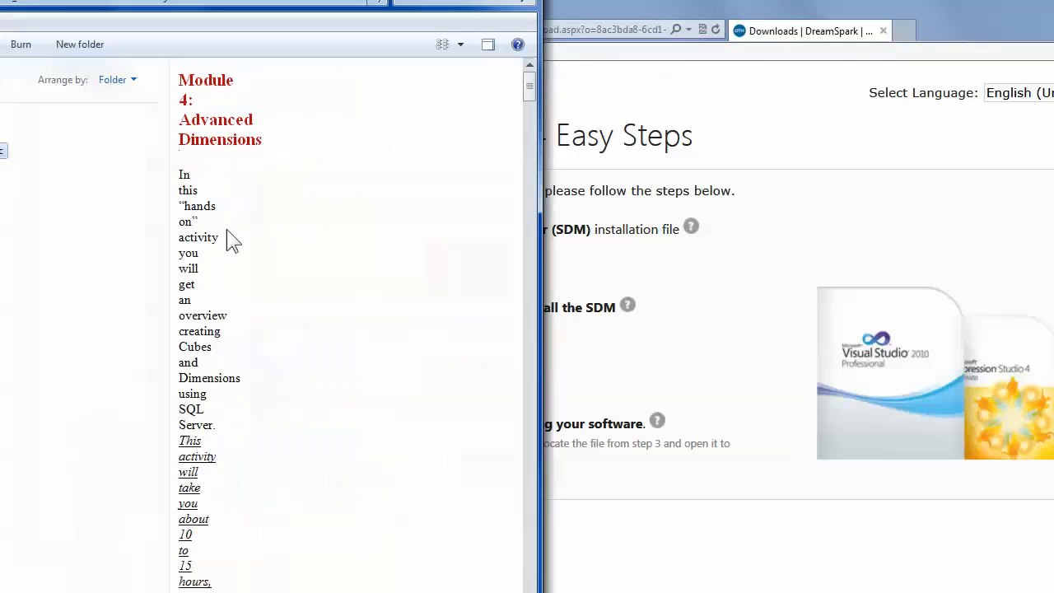
pyautogui.click(0, 330)
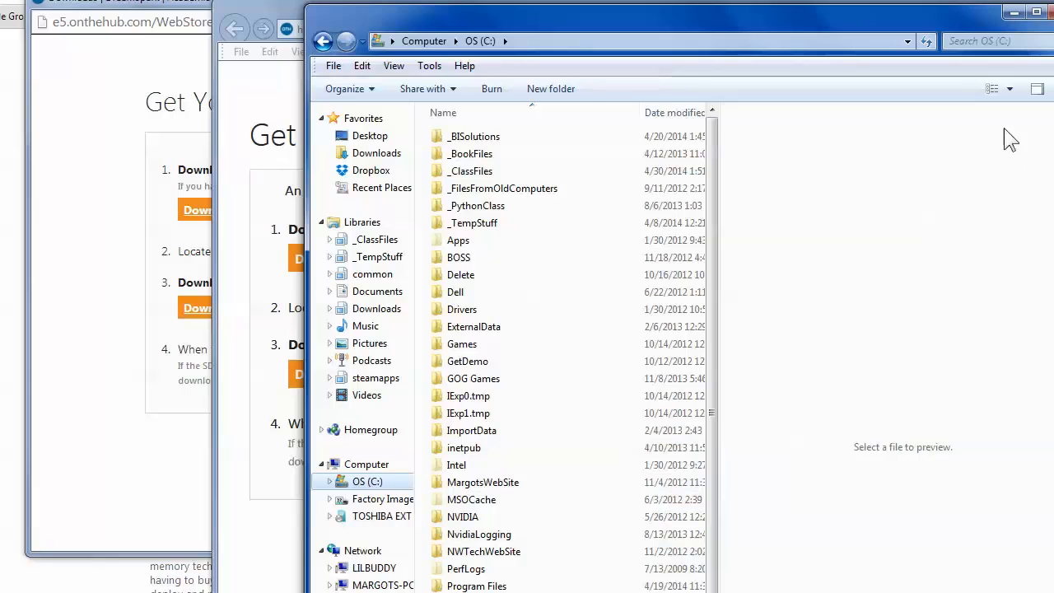
pyautogui.moveTo(807, 6); pyautogui.dragTo(783, 7)
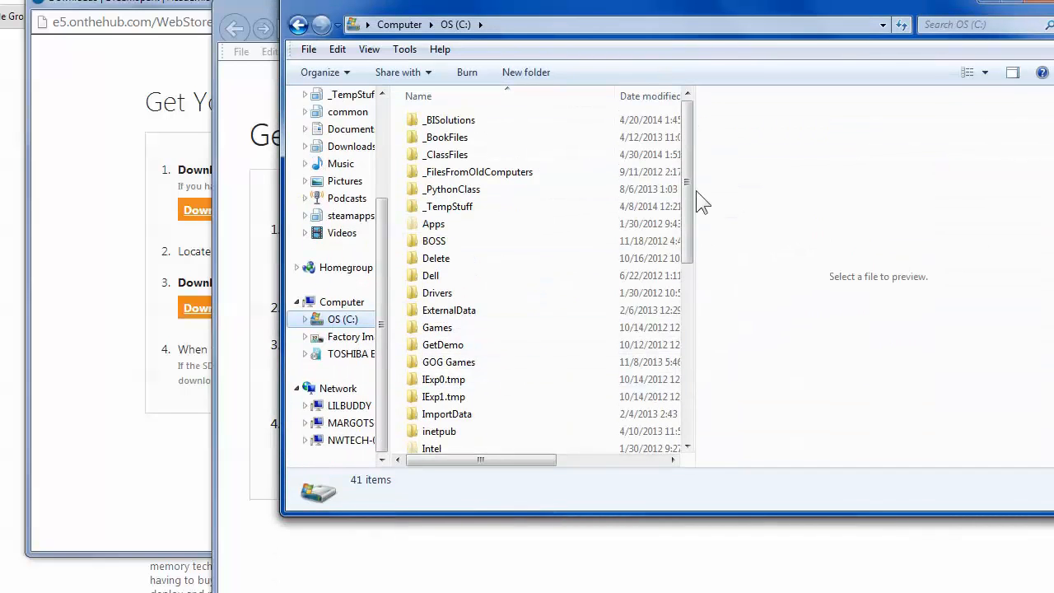
pyautogui.moveTo(688, 200); pyautogui.dragTo(689, 377)
pyautogui.doubleClick(451, 271)
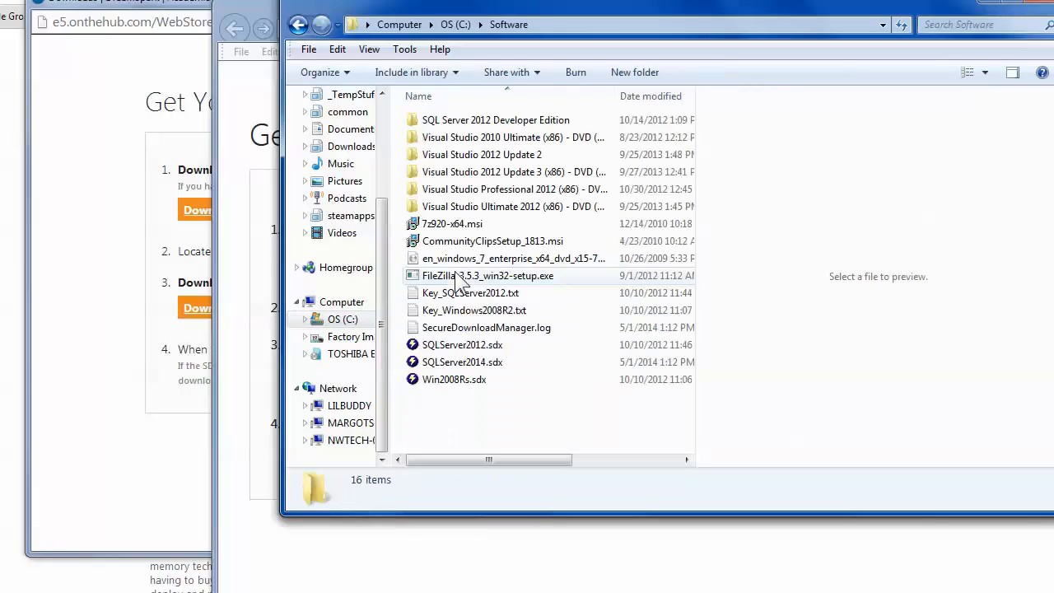
# Open SQLServer2014.sdx from the Software folder in Secure Download Manager and maximize its window
pyautogui.click(458, 379)
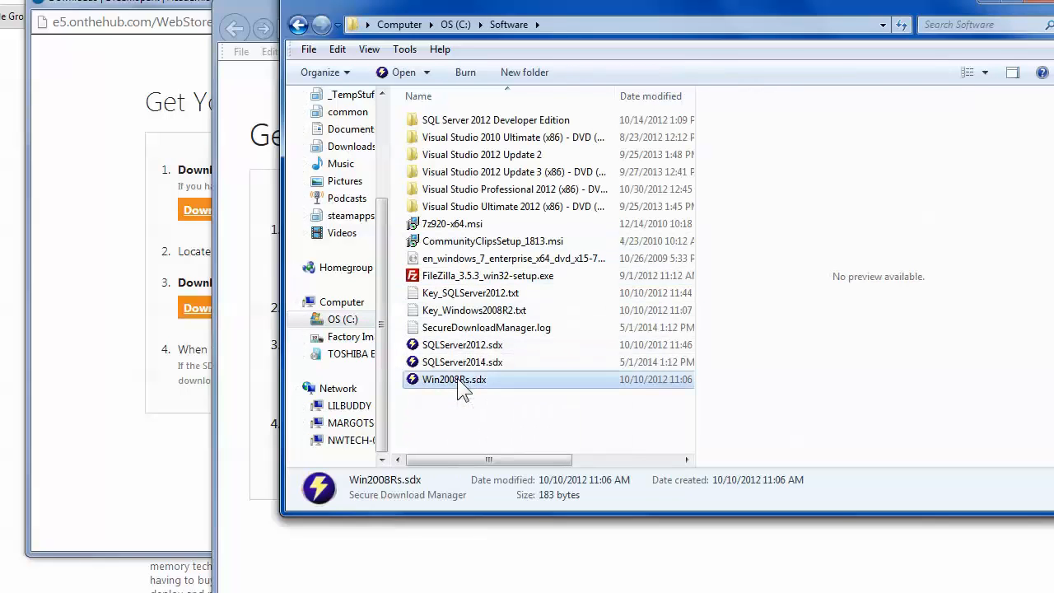
pyautogui.click(451, 364)
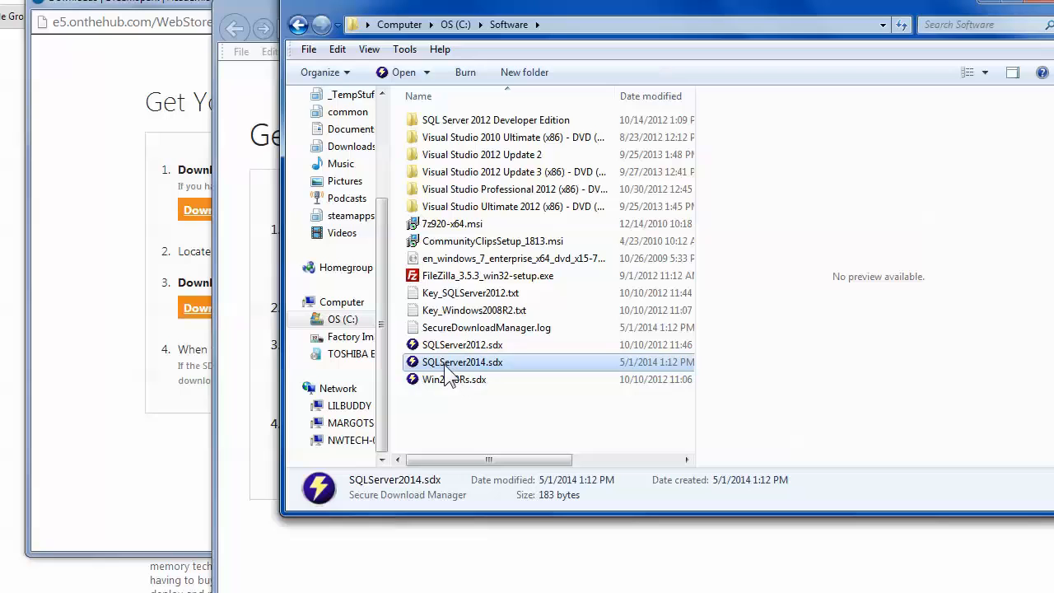
pyautogui.doubleClick(427, 363)
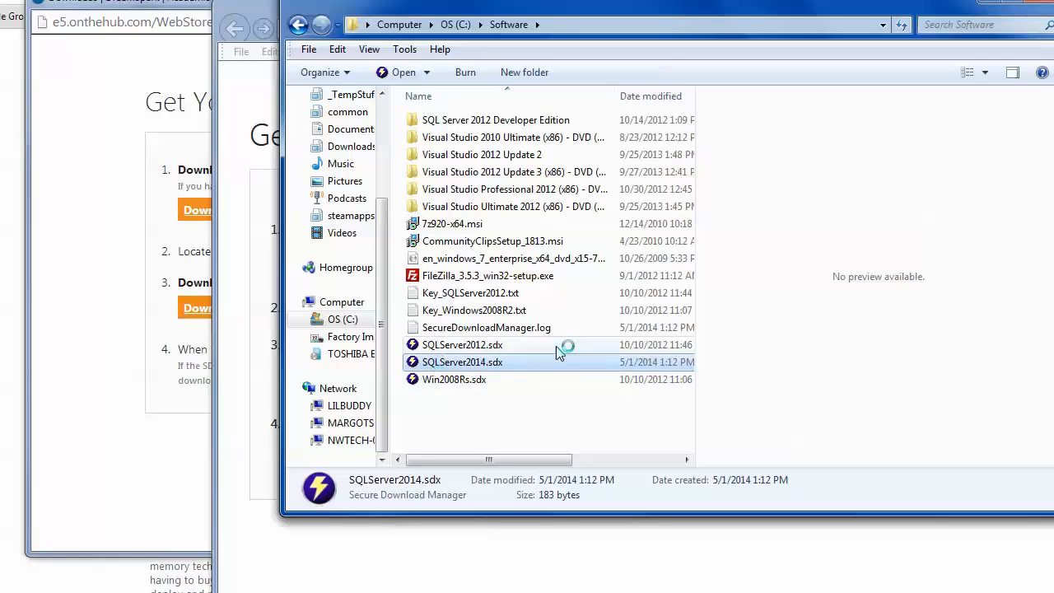
pyautogui.moveTo(426, 127); pyautogui.dragTo(514, 12)
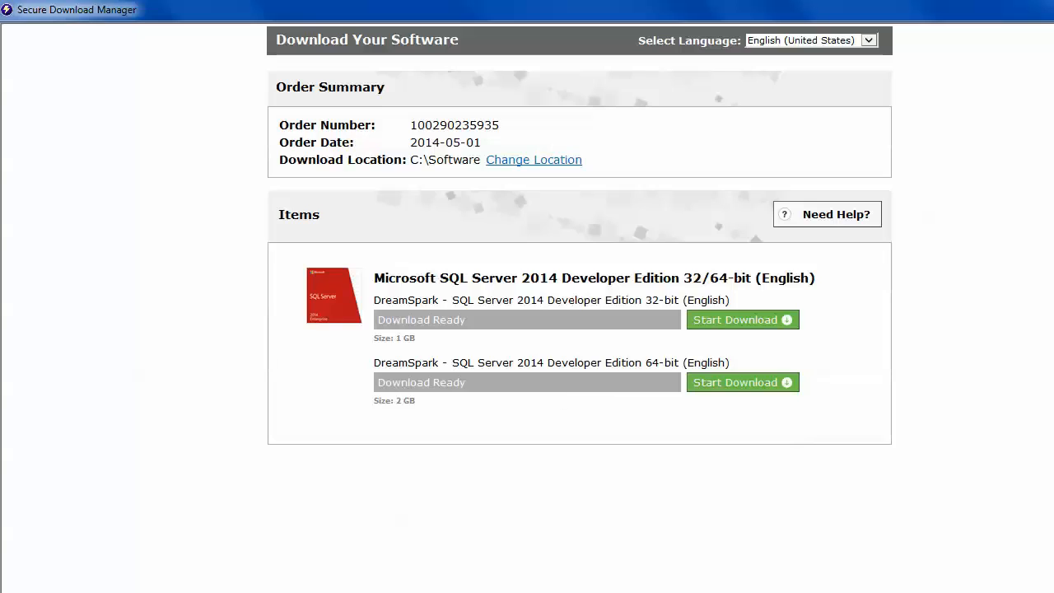
# Open the computer's system properties to check whether Windows is 32-bit or 64-bit
pyautogui.press('super')
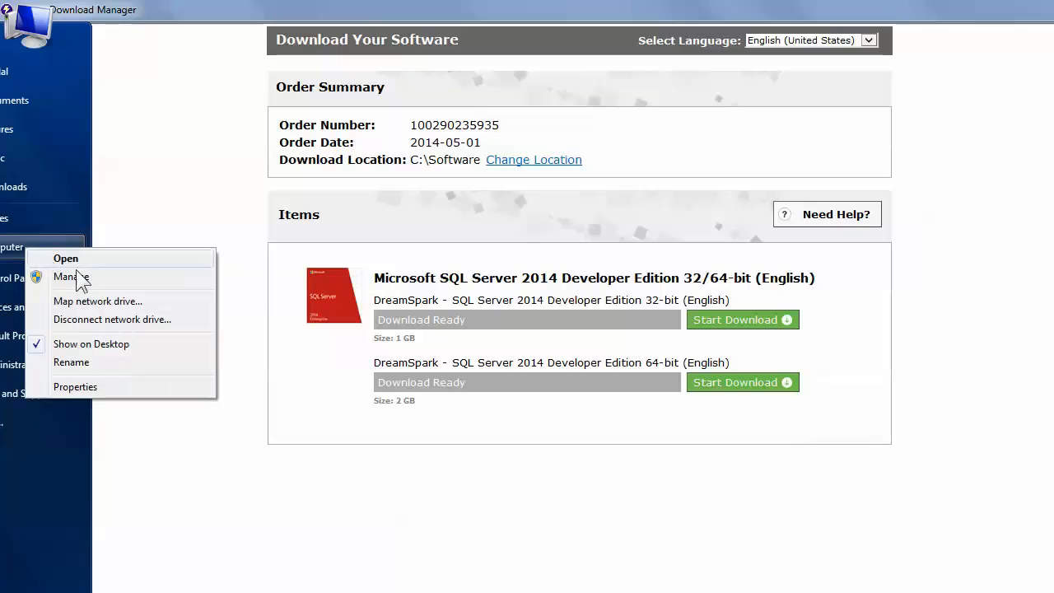
pyautogui.click(93, 385)
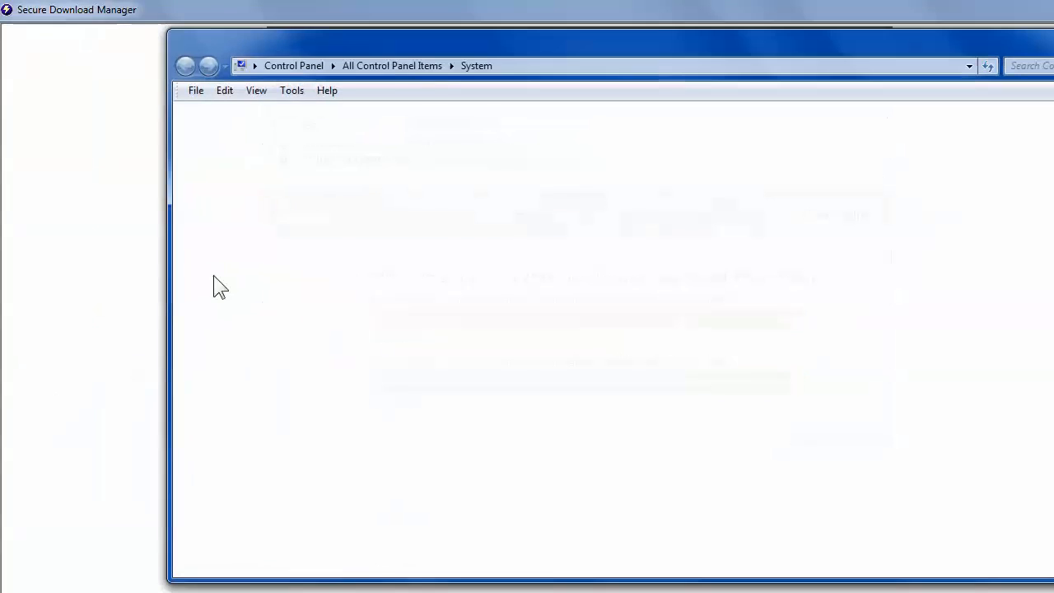
pyautogui.moveTo(494, 46); pyautogui.dragTo(408, 42)
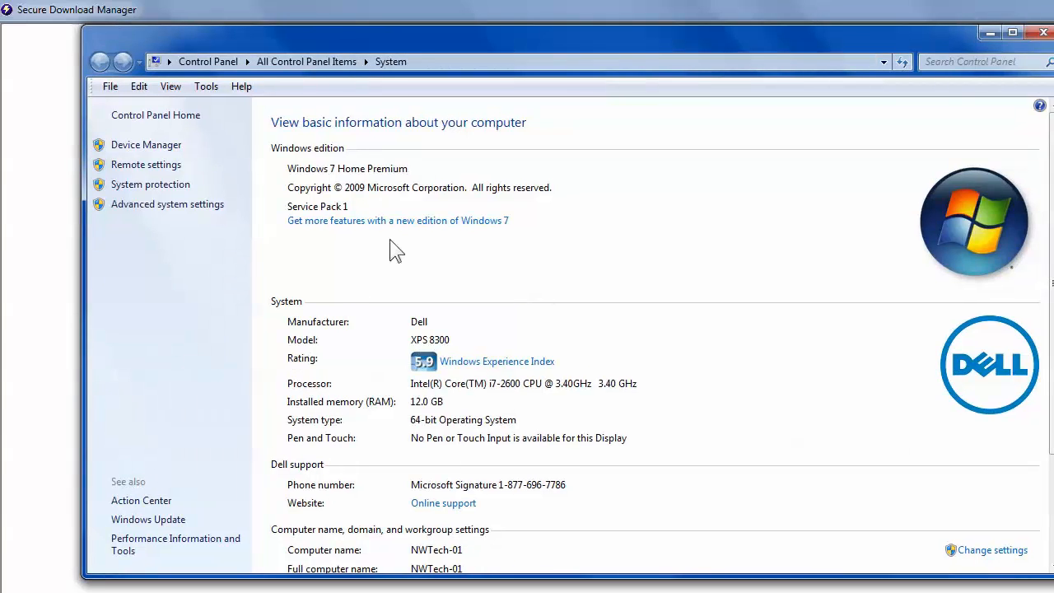
# Check the system type, put the System window away and start downloading SQL Server 2014 Developer Edition 64-bit
pyautogui.scroll(-1, 551, 450)
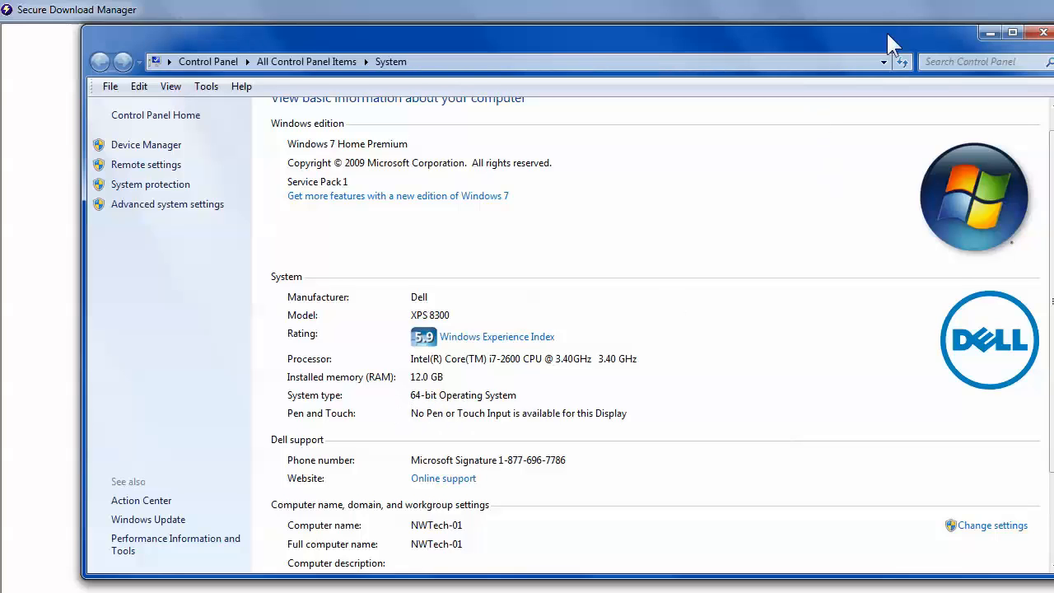
pyautogui.moveTo(887, 32); pyautogui.dragTo(802, 37)
pyautogui.click(956, 37)
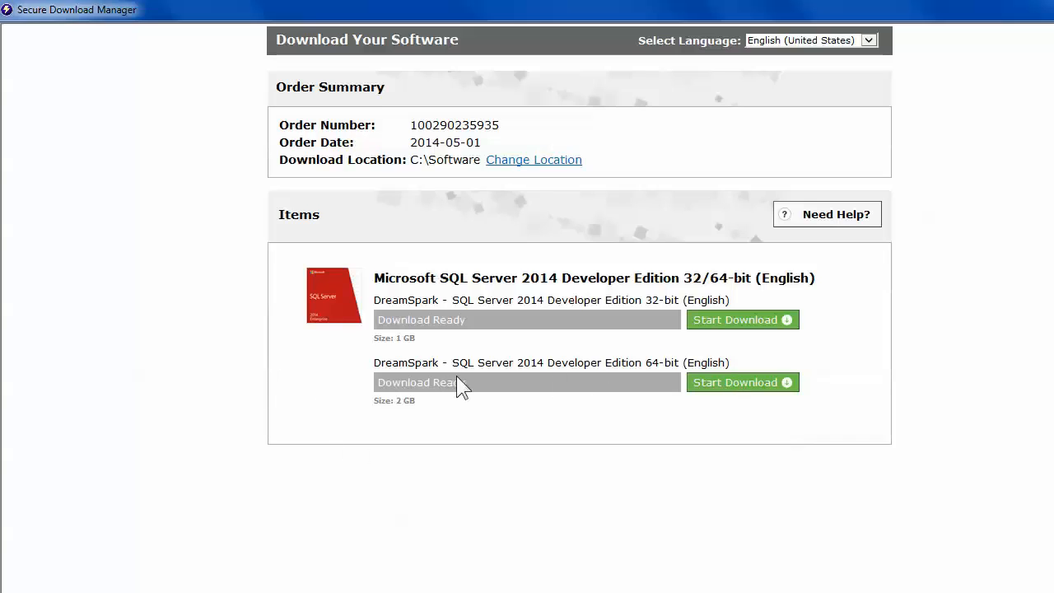
pyautogui.click(734, 387)
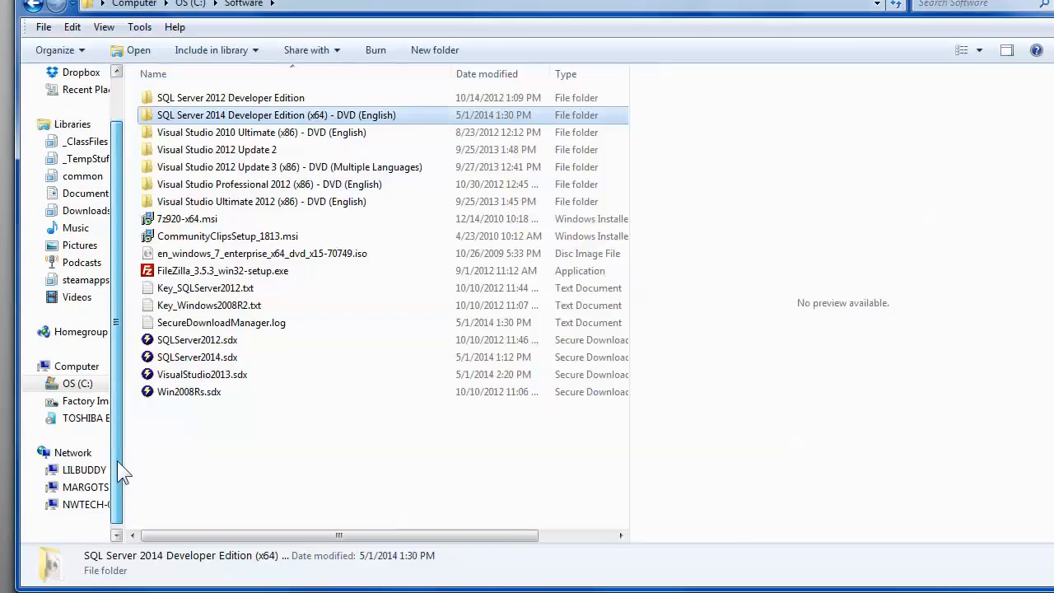
# Open SecureDownloadManager.log from the Software folder, examine the entry about unpacking the downloaded file, and close the log
pyautogui.scroll(2, 117, 460)
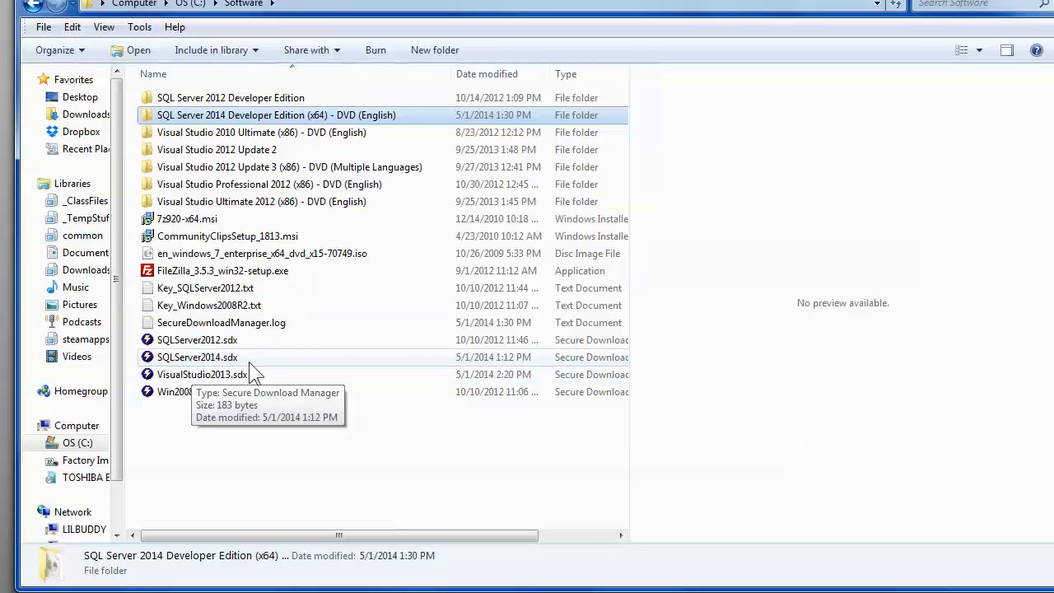
pyautogui.doubleClick(200, 325)
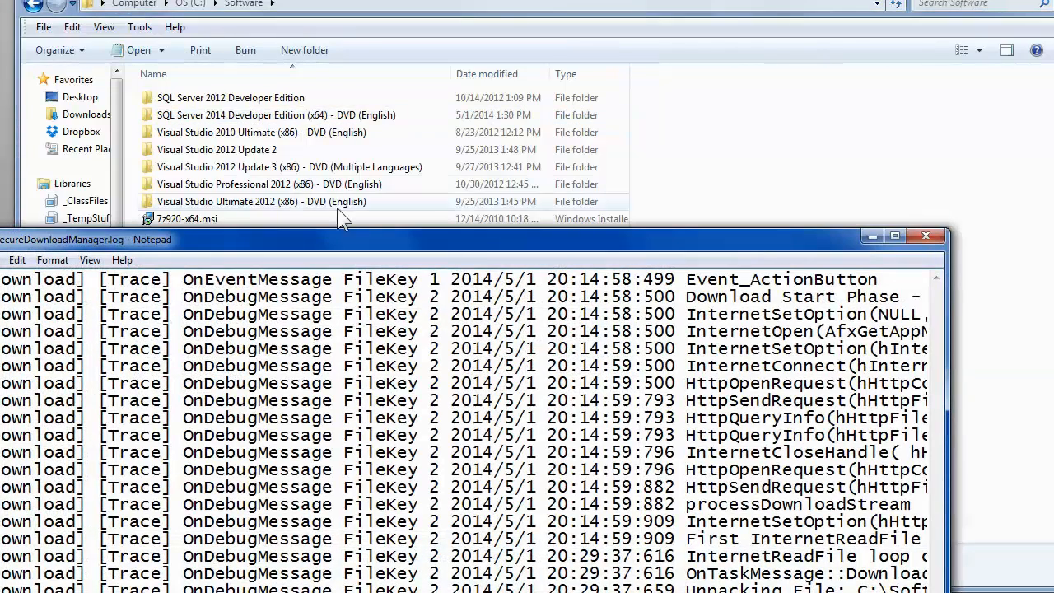
pyautogui.moveTo(457, 239); pyautogui.dragTo(466, 16)
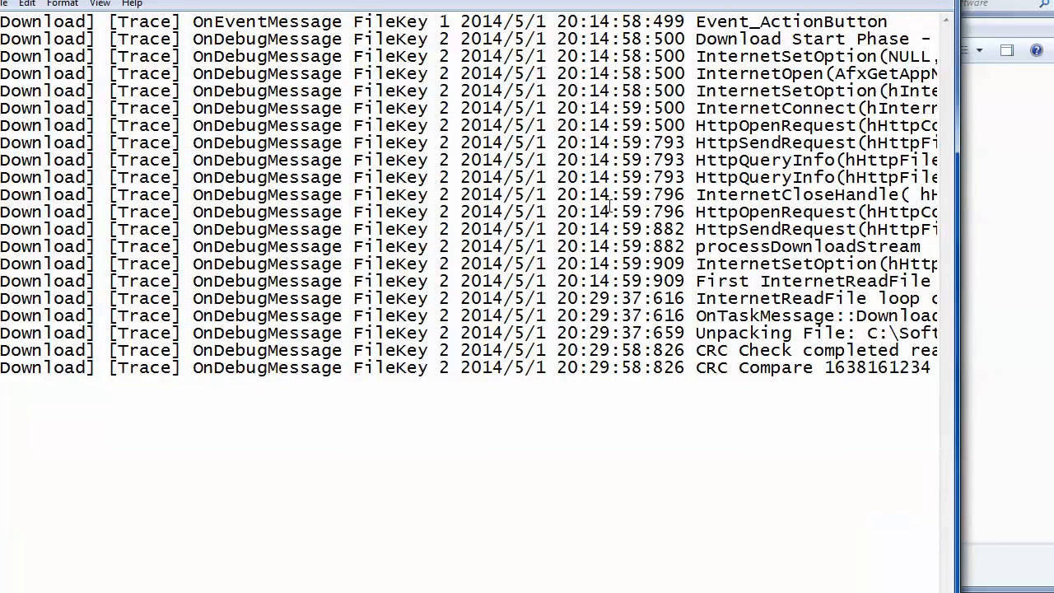
pyautogui.moveTo(739, 286); pyautogui.dragTo(966, 252)
pyautogui.moveTo(772, 316); pyautogui.dragTo(782, 318)
pyautogui.moveTo(725, 337); pyautogui.dragTo(833, 336)
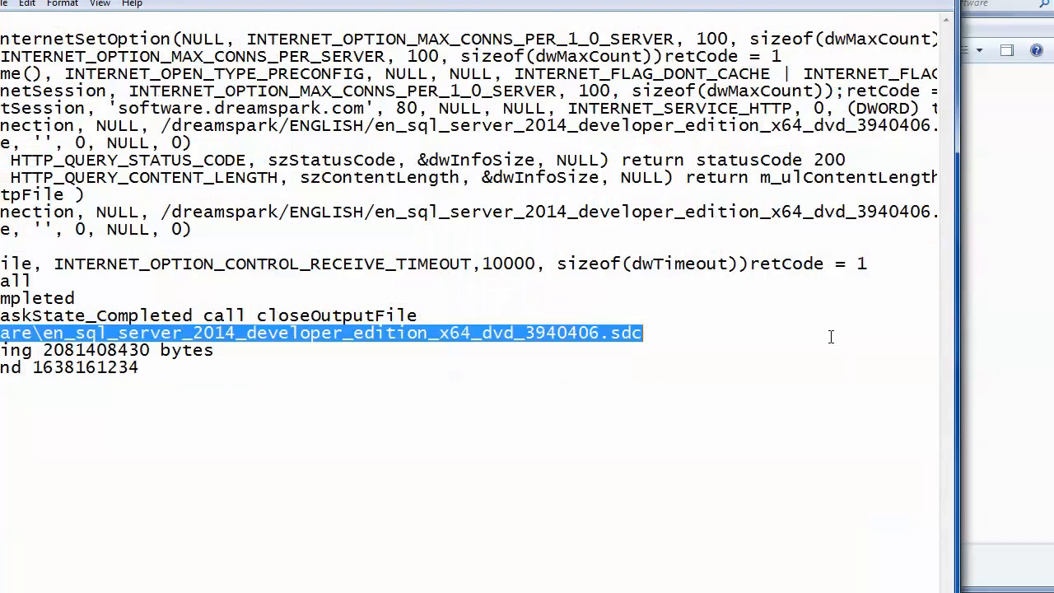
pyautogui.click(381, 338)
pyautogui.moveTo(690, 341); pyautogui.dragTo(2, 334)
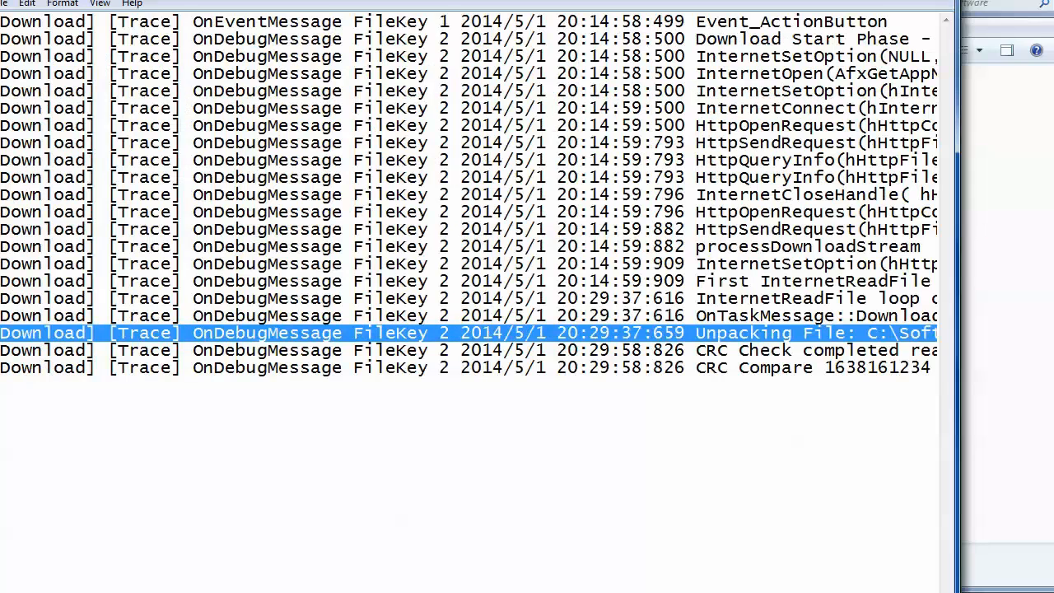
pyautogui.click(938, 0)
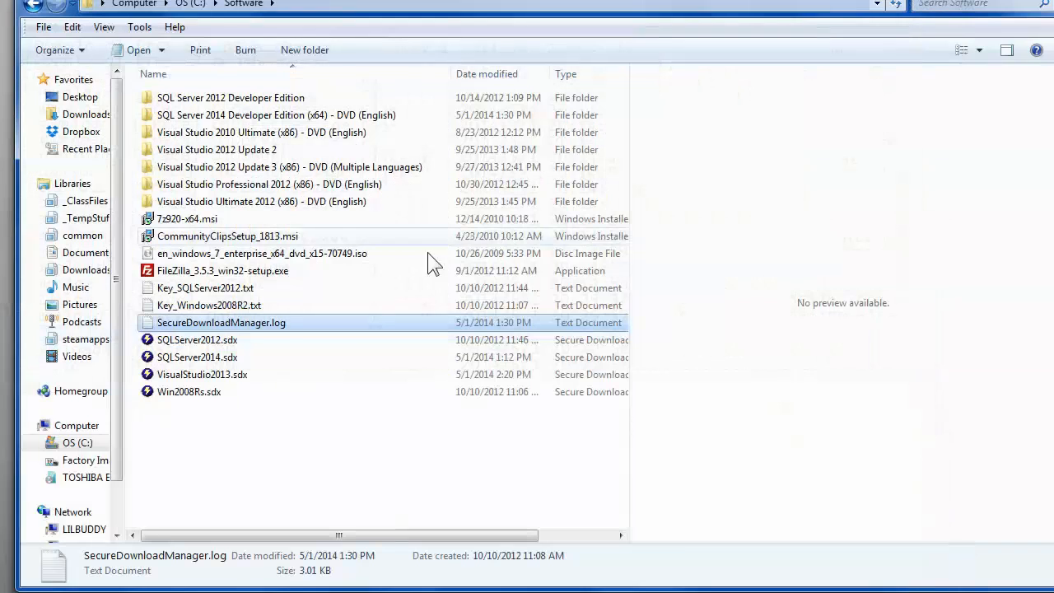
# Open SQLServer2014.sdx in Secure Download Manager, check the download location, and close the window
pyautogui.doubleClick(205, 358)
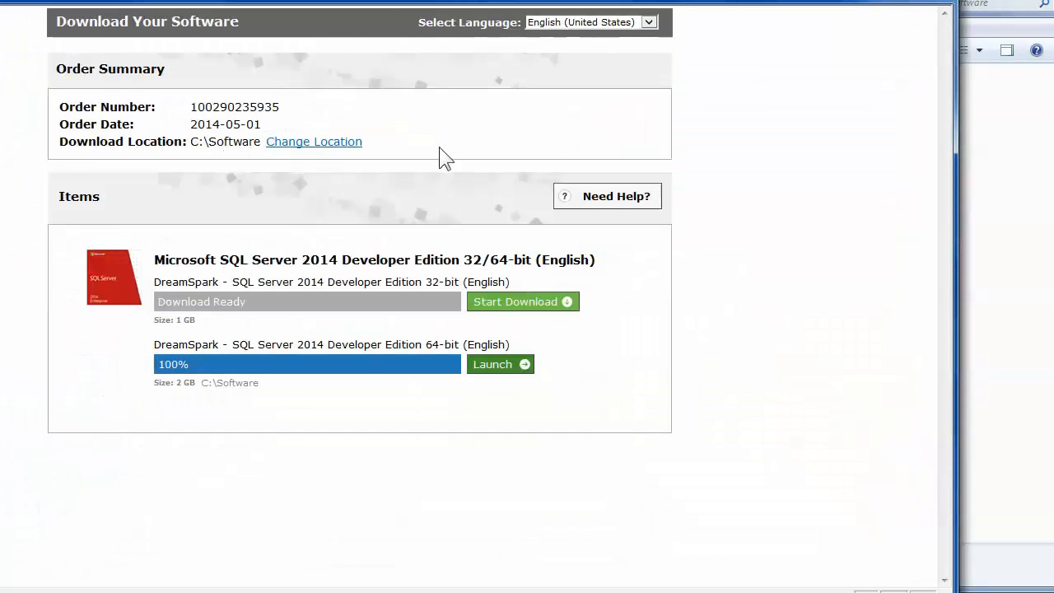
pyautogui.moveTo(369, 147); pyautogui.dragTo(118, 138)
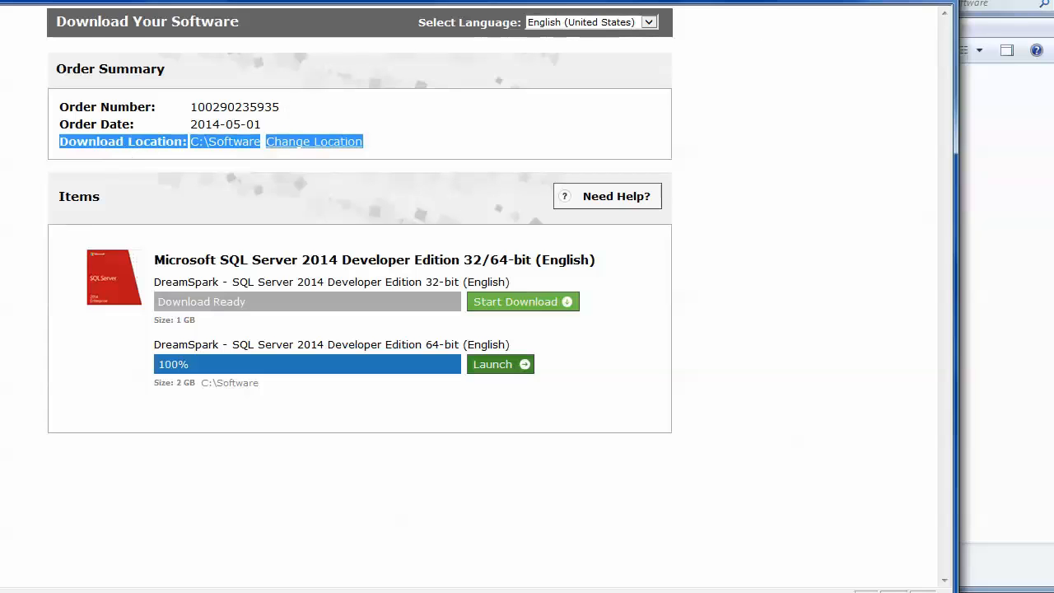
pyautogui.hotkey('alt', 'F4')
# Open the SQL Server 2014 Developer Edition (x64) - DVD (English) folder and widen the file list to show full names and sizes
pyautogui.click(251, 117)
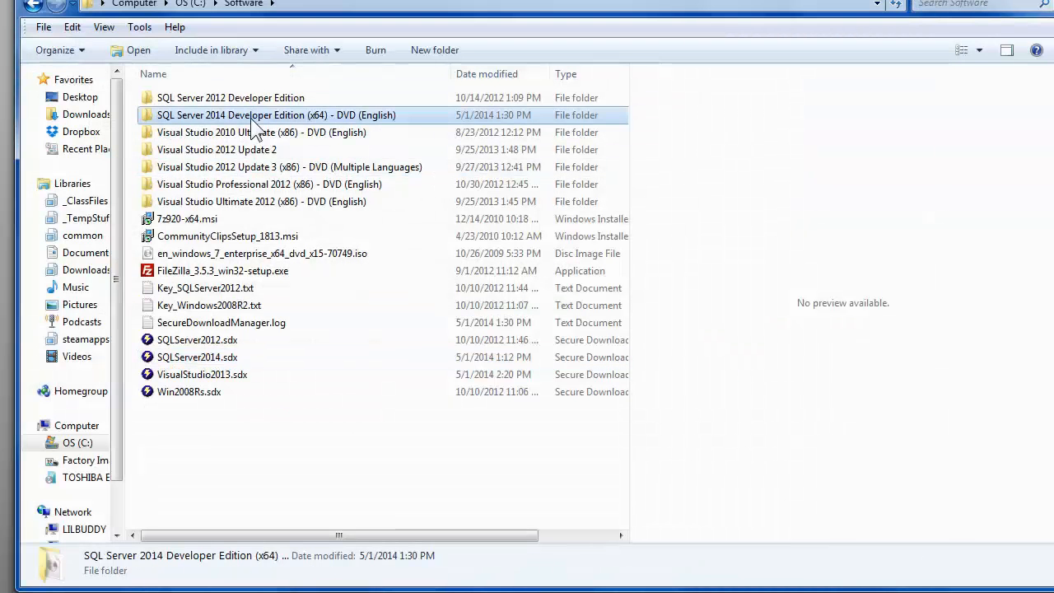
pyautogui.doubleClick(331, 116)
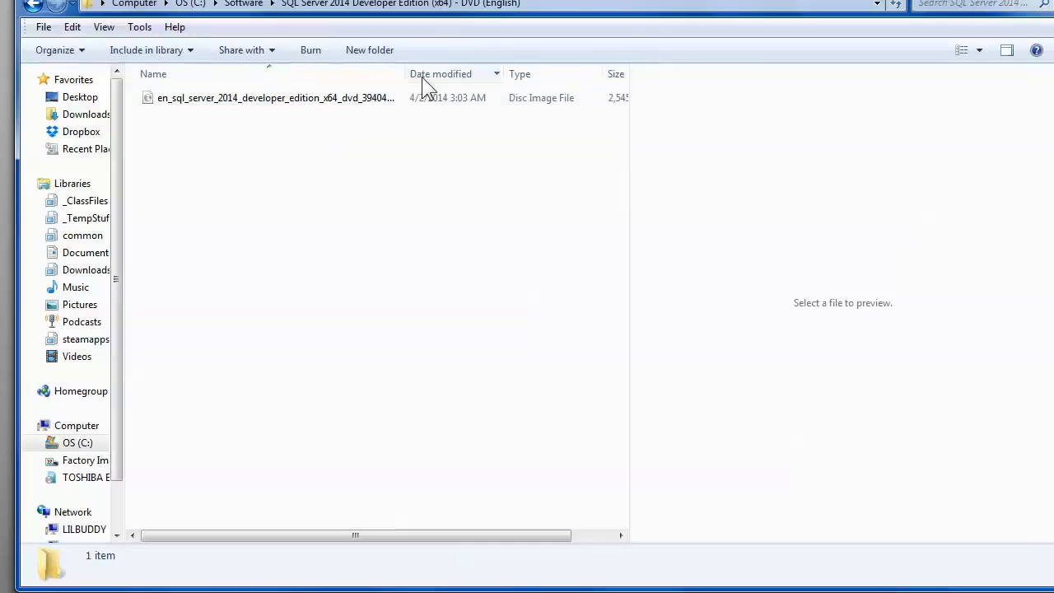
pyautogui.moveTo(405, 73); pyautogui.dragTo(477, 72)
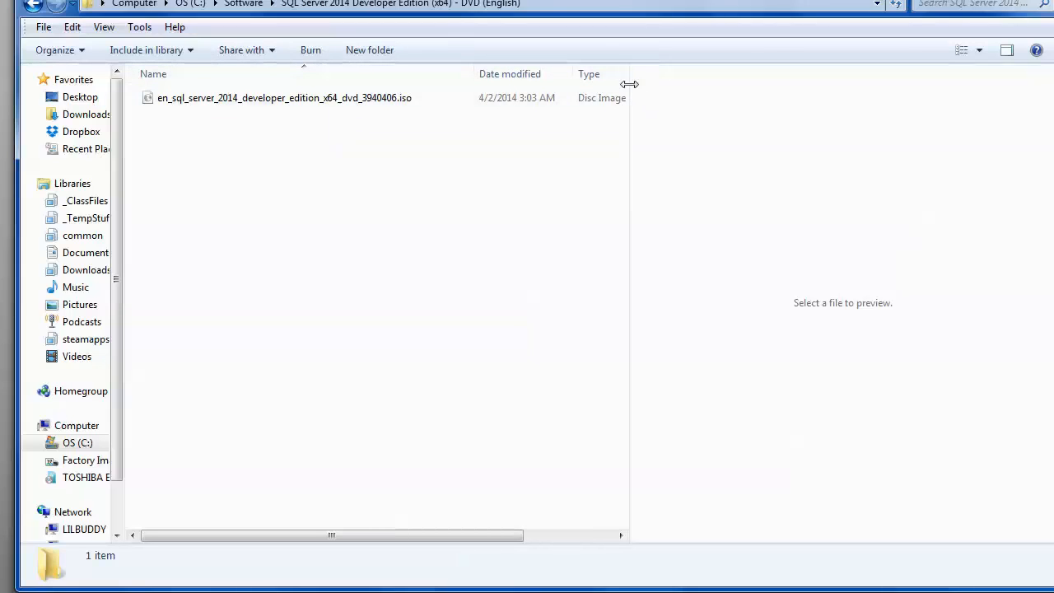
pyautogui.moveTo(631, 82); pyautogui.dragTo(788, 77)
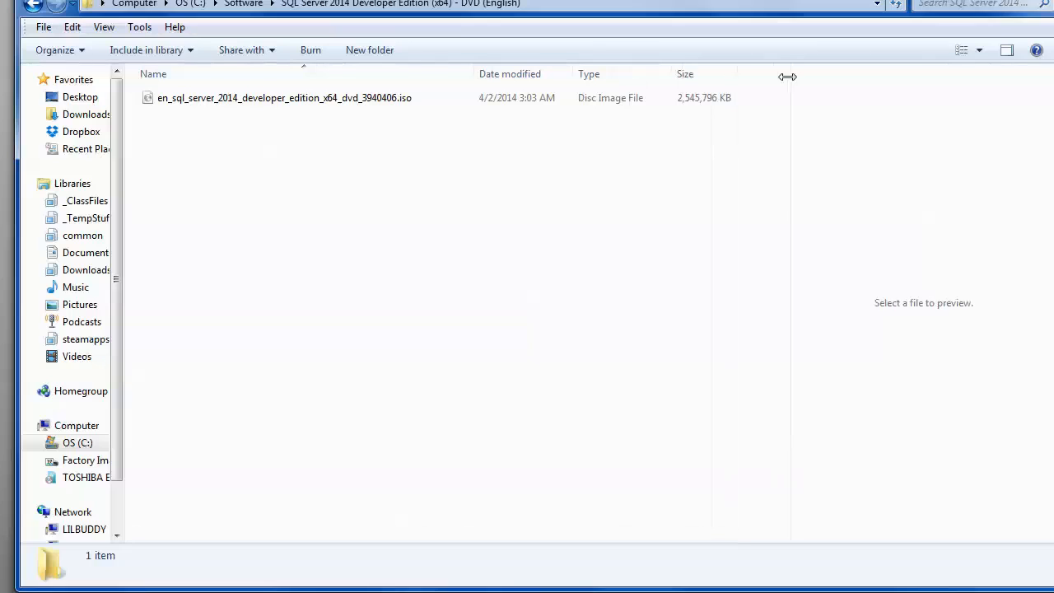
# Extract the ISO with 7-Zip into a folder named en_sql_server_2014_developer_edition_x64_dvd_3940406 and widen the Name column in that folder
pyautogui.click(354, 104)
pyautogui.rightClick(354, 105)
pyautogui.moveTo(396, 130)
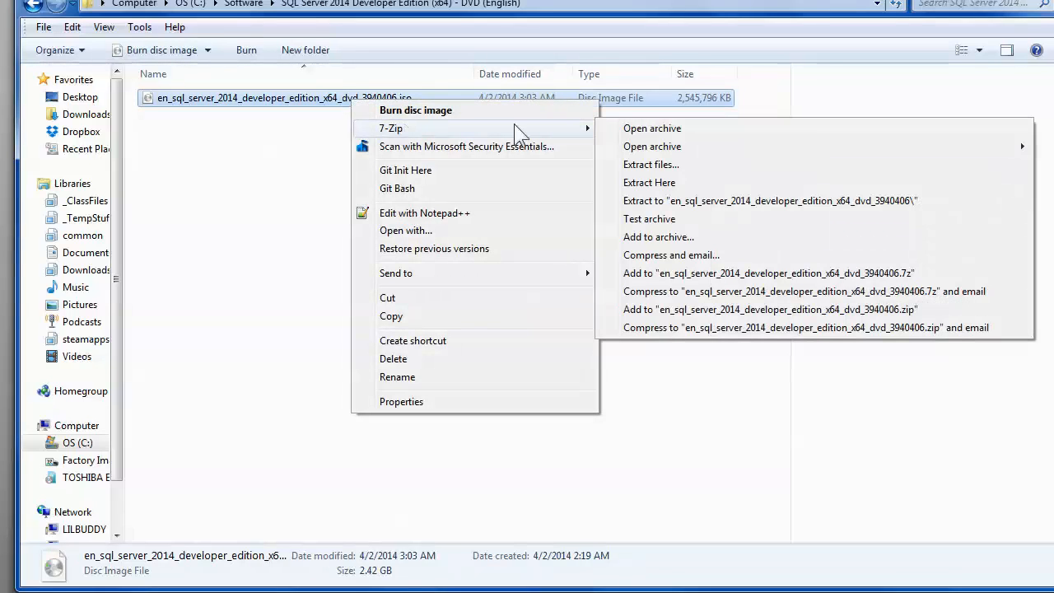
pyautogui.moveTo(716, 149)
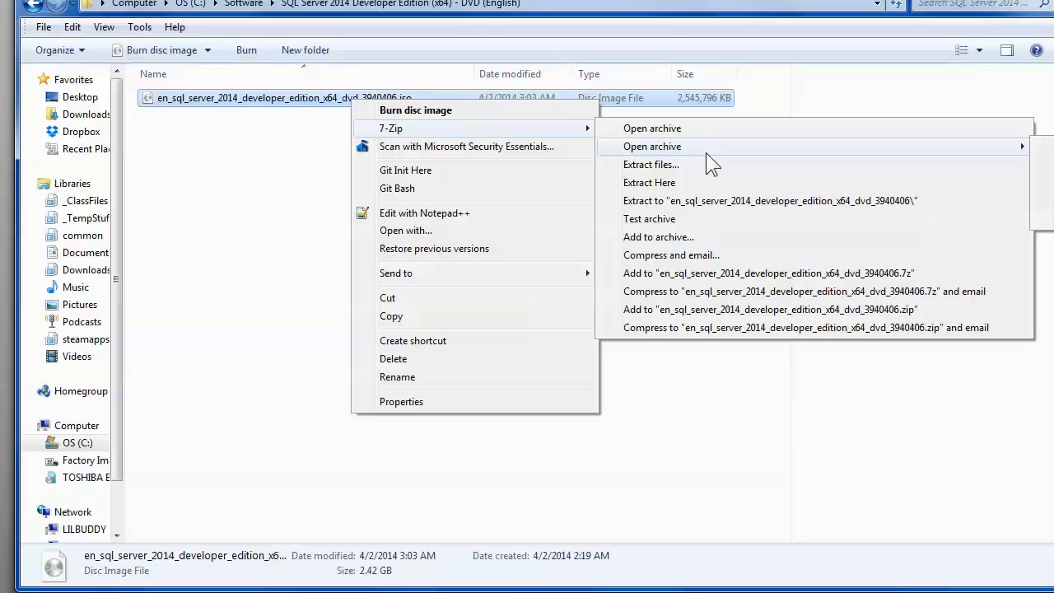
pyautogui.click(684, 206)
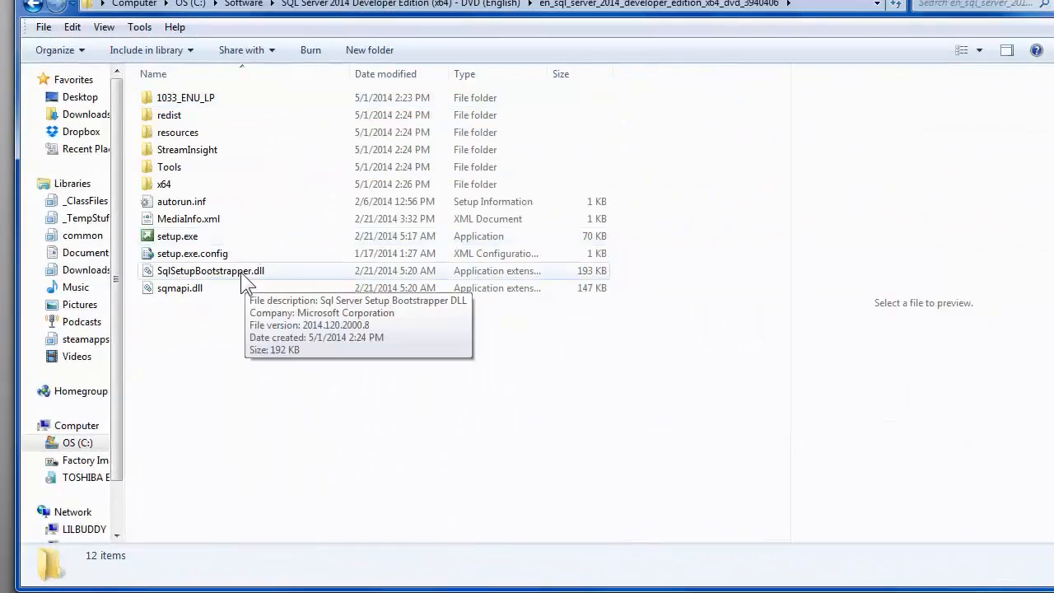
pyautogui.moveTo(352, 70); pyautogui.dragTo(388, 71)
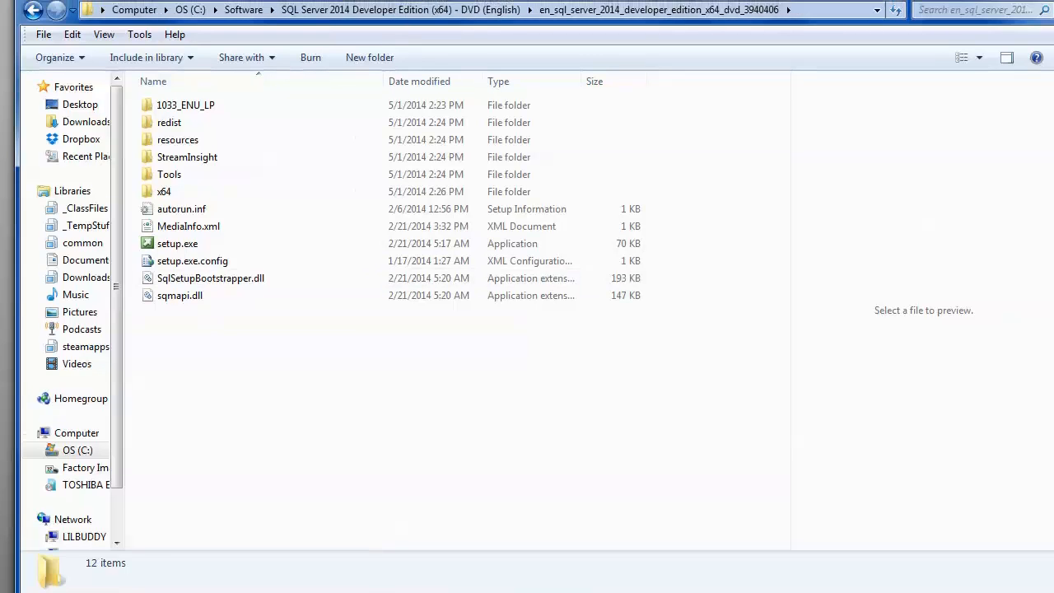
pyautogui.rightClick(206, 251)
pyautogui.click(183, 249)
pyautogui.rightClick(175, 249)
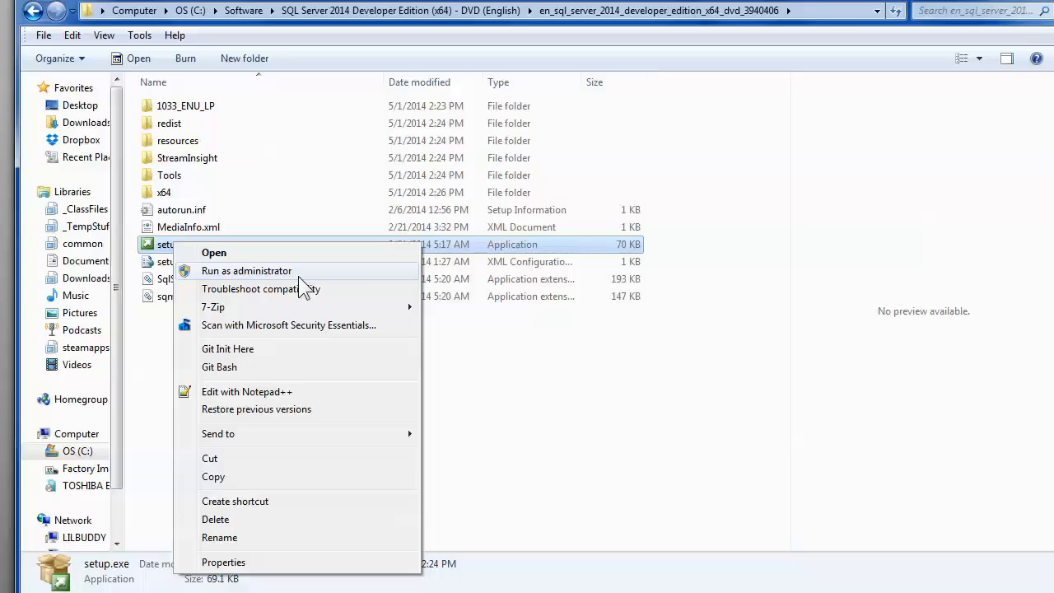
pyautogui.click(134, 345)
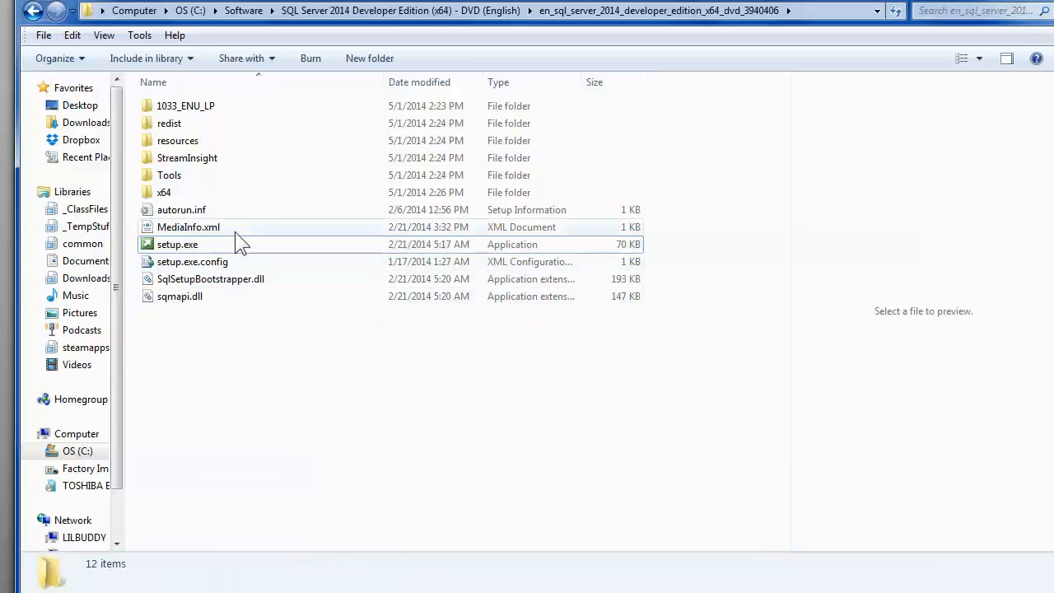
# Run setup.exe from the extracted folder as administrator
pyautogui.rightClick(240, 254)
pyautogui.click(229, 243)
pyautogui.rightClick(229, 242)
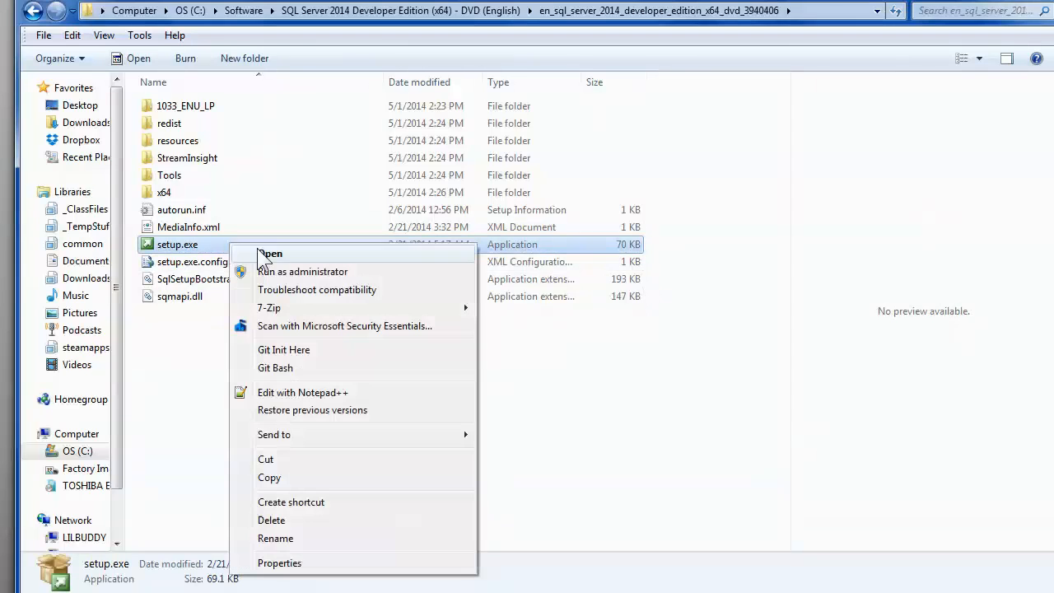
pyautogui.click(302, 273)
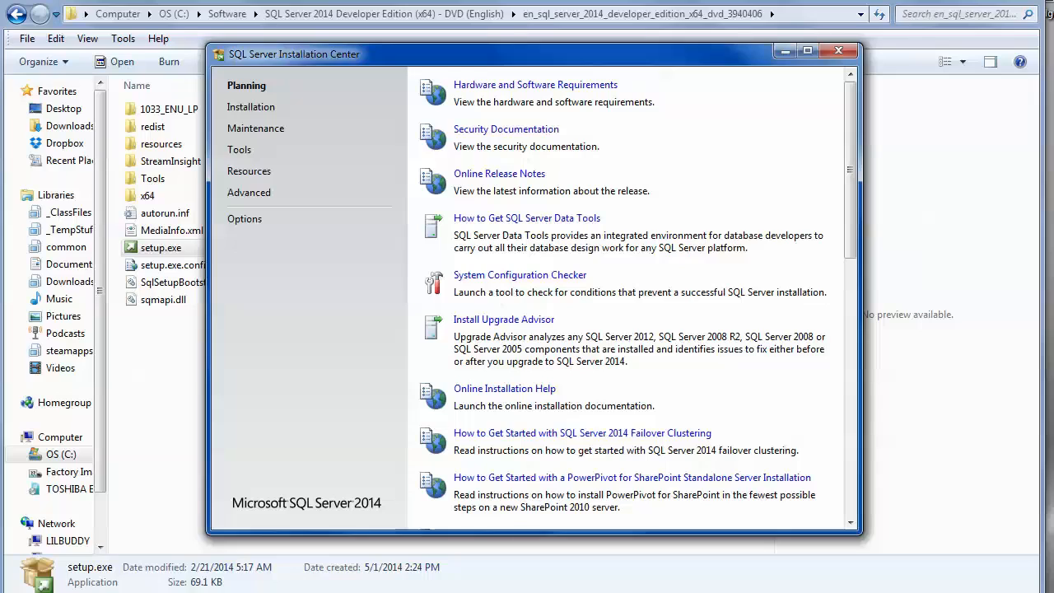
pyautogui.rightClick(534, 592)
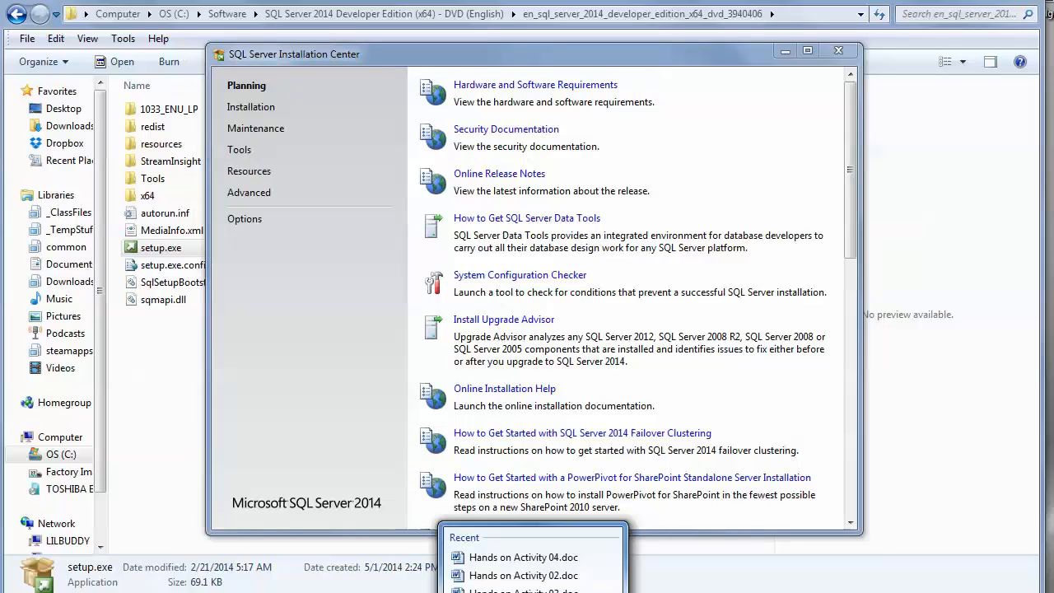
pyautogui.click(534, 592)
pyautogui.rightClick(402, 592)
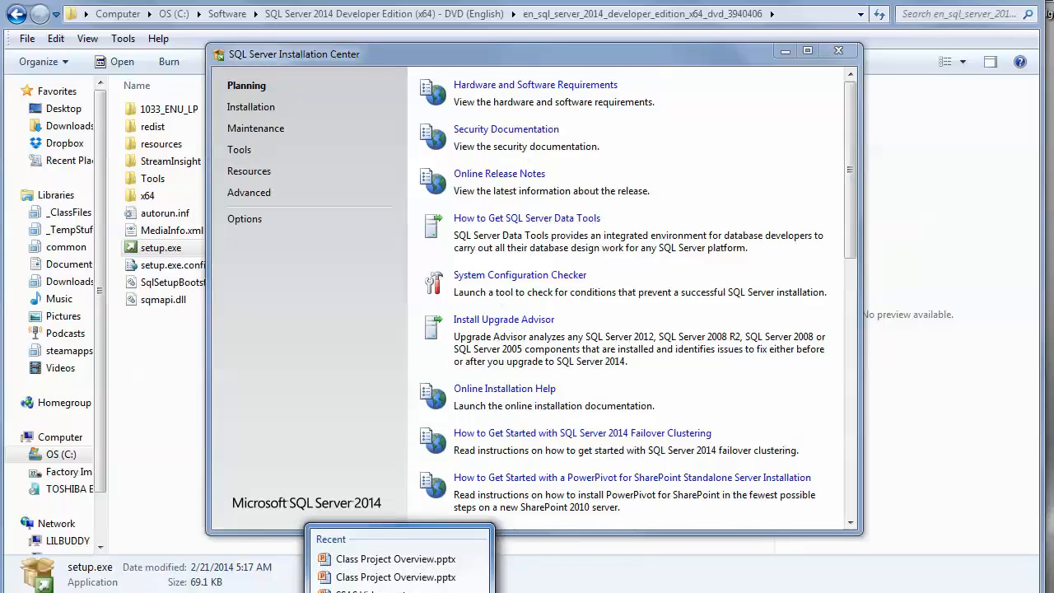
pyautogui.click(402, 592)
pyautogui.rightClick(266, 592)
pyautogui.click(267, 592)
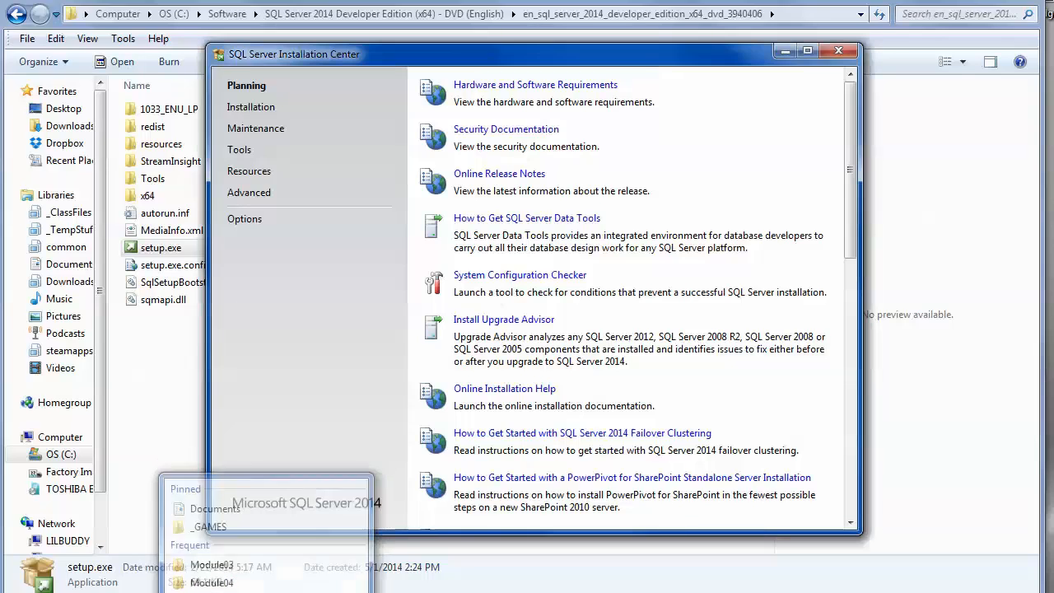
pyautogui.rightClick(134, 592)
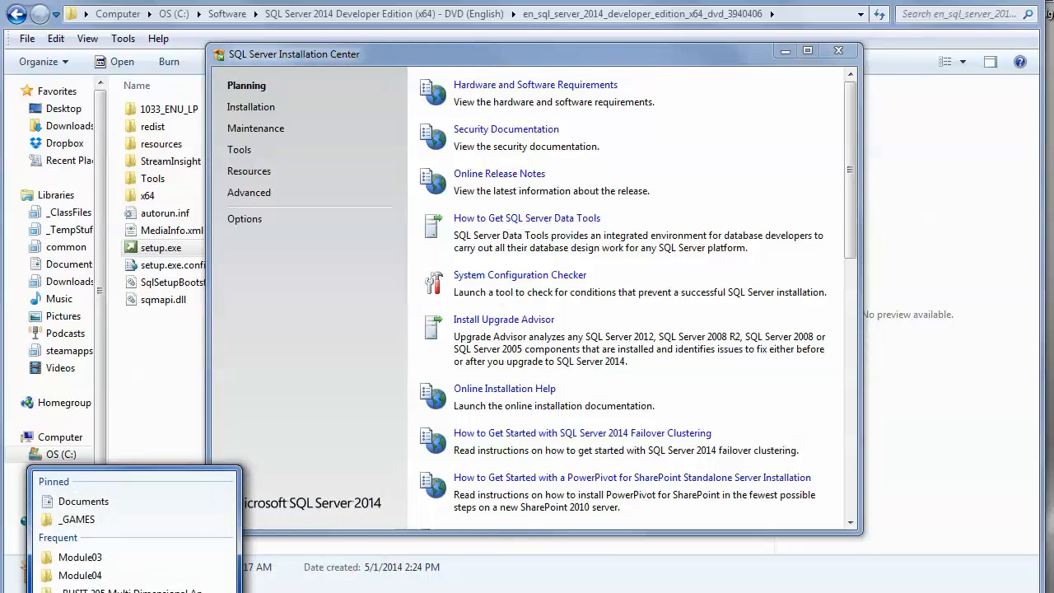
pyautogui.rightClick(1, 592)
pyautogui.click(1, 592)
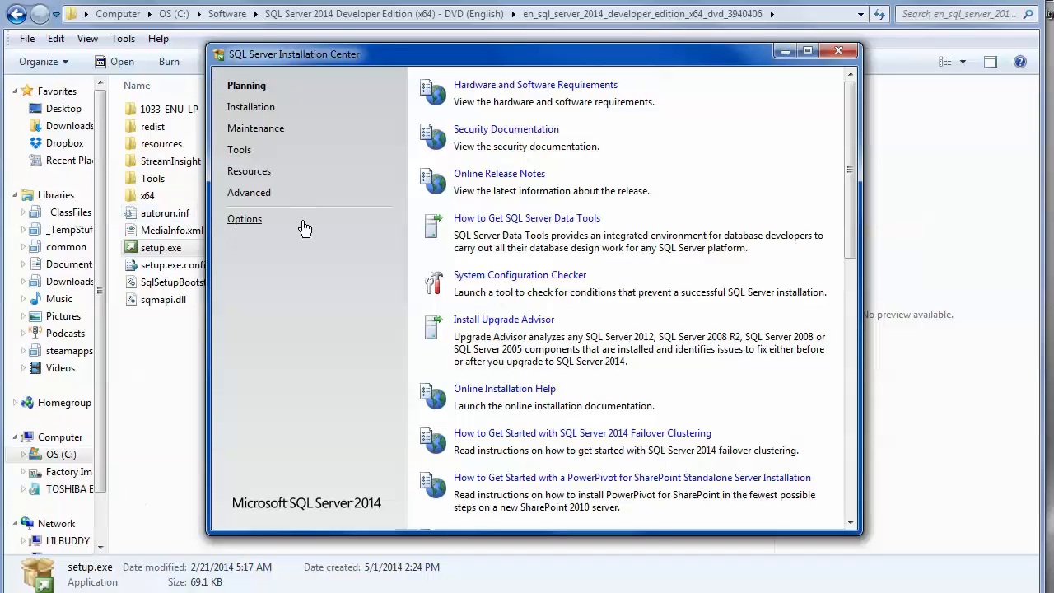
# Start a new SQL Server stand-alone installation and move the setup window so that it is fully visible
pyautogui.click(256, 114)
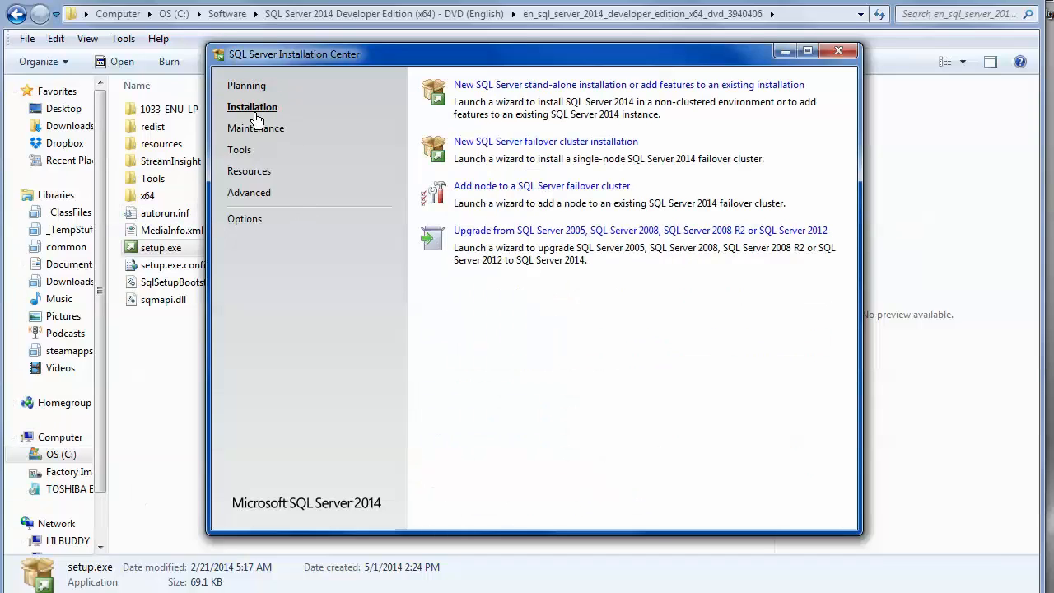
pyautogui.click(542, 85)
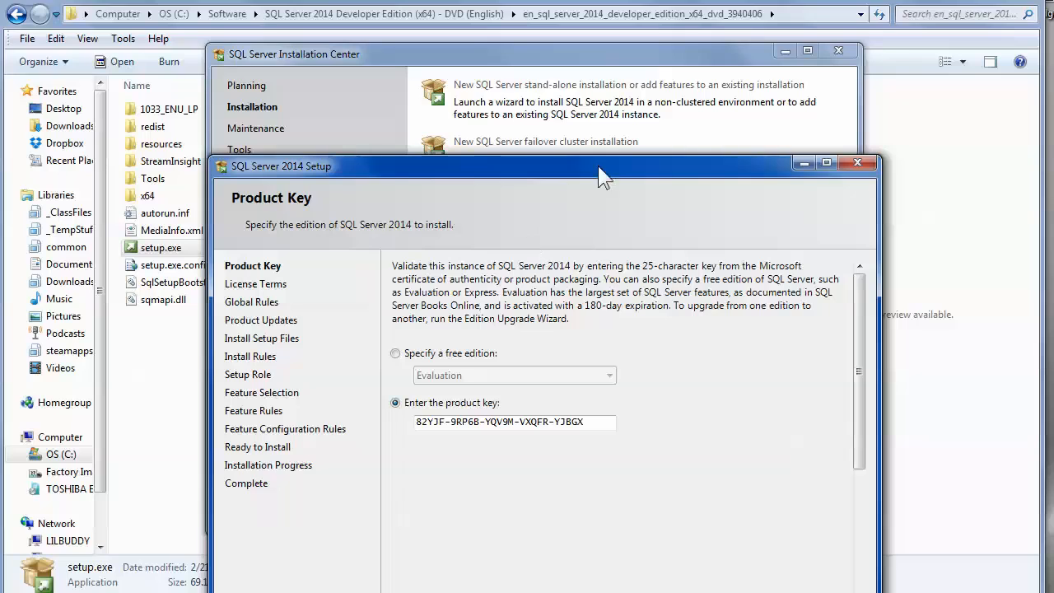
pyautogui.moveTo(591, 171); pyautogui.dragTo(603, 63)
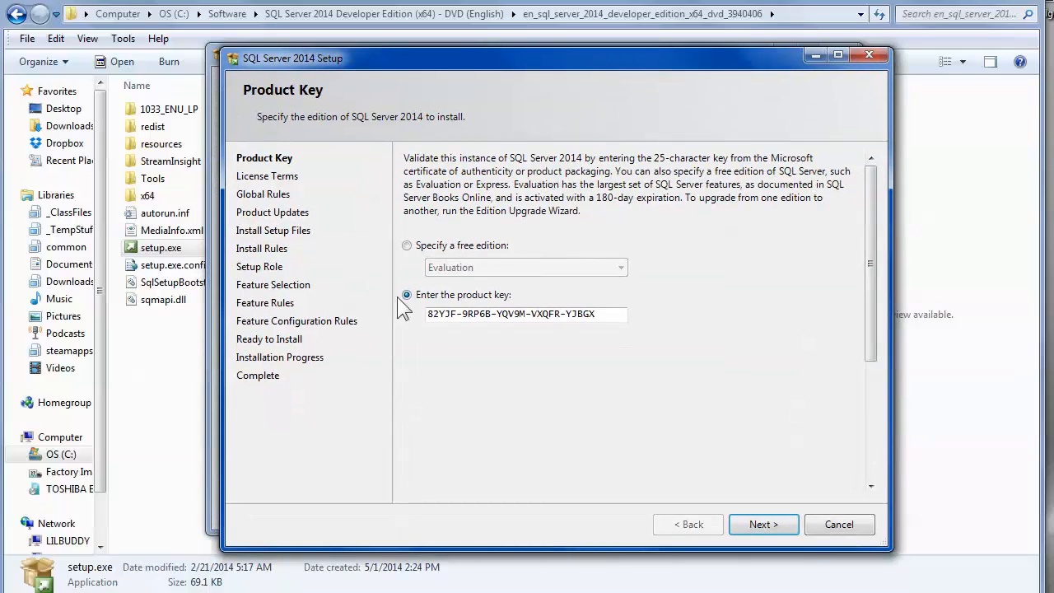
# Keep the prefilled product key and continue to the license terms
pyautogui.moveTo(607, 314); pyautogui.dragTo(356, 314)
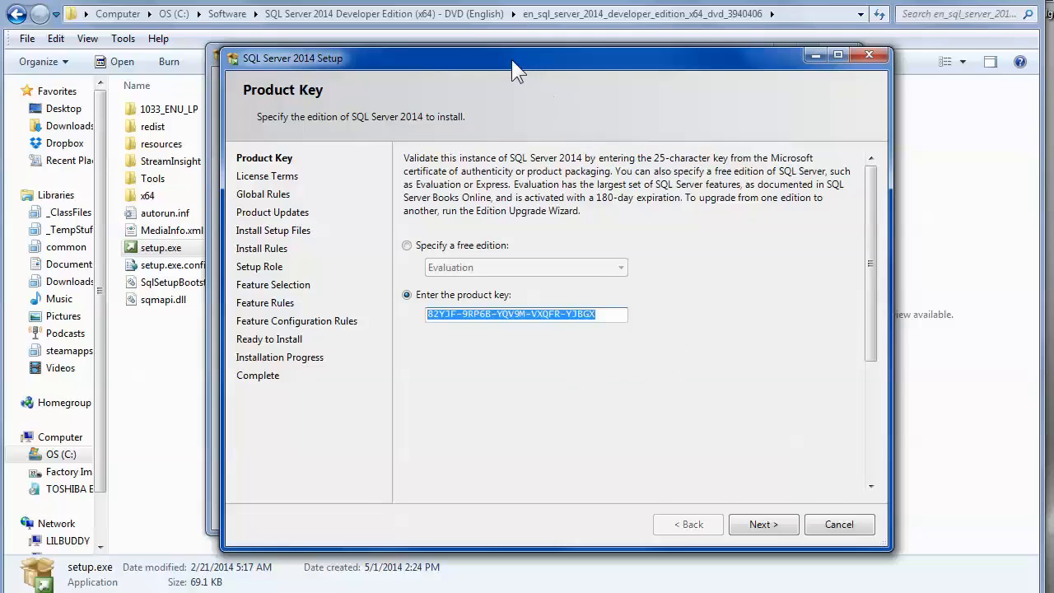
pyautogui.moveTo(521, 70); pyautogui.dragTo(487, 57)
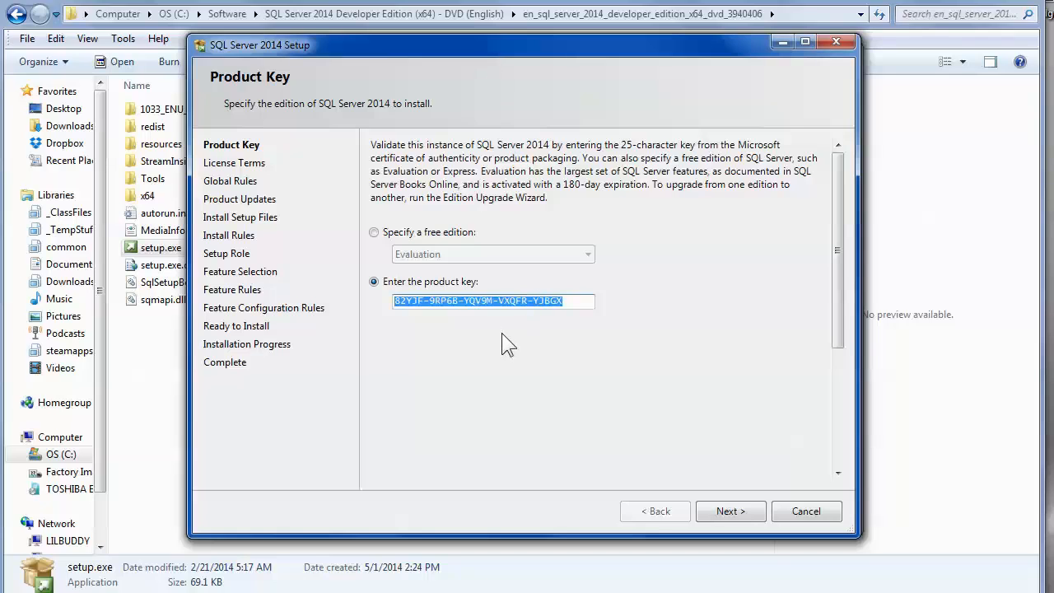
pyautogui.click(740, 513)
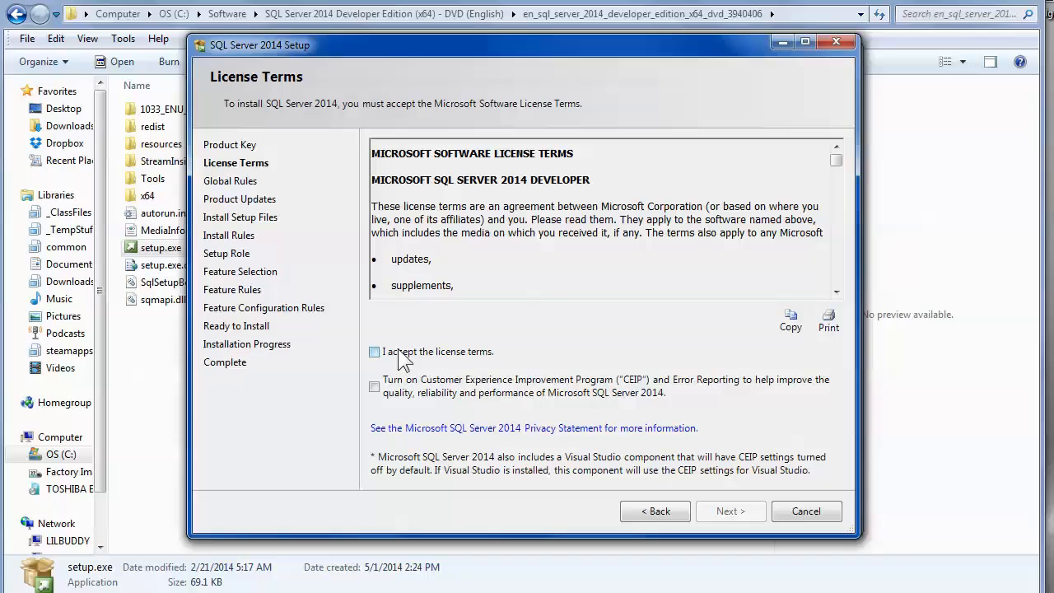
# Read through the SQL Server license terms, accept them and continue without turning on CEIP and error reporting
pyautogui.moveTo(837, 159); pyautogui.dragTo(836, 279)
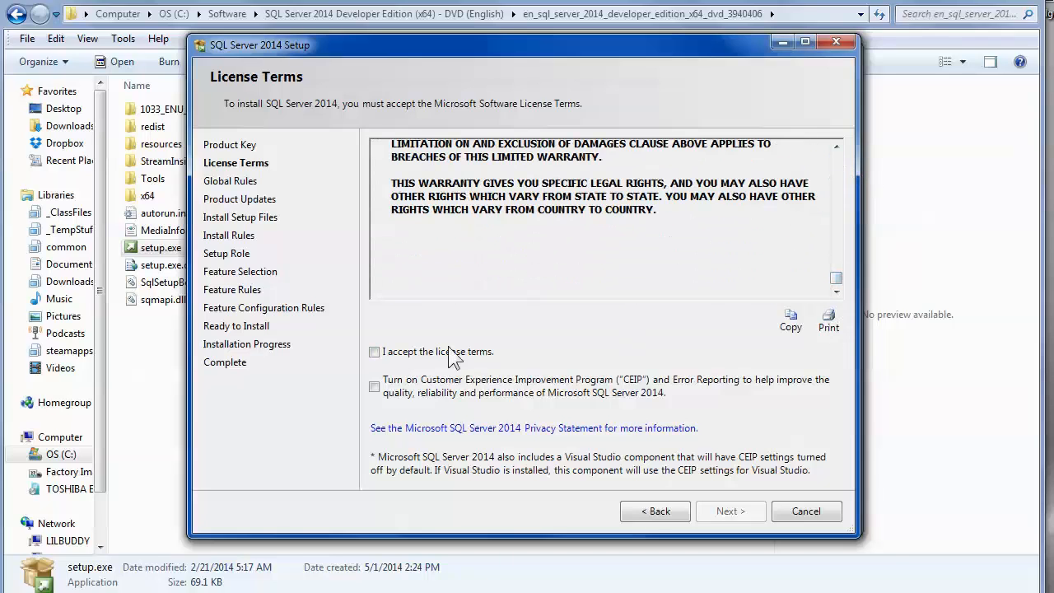
pyautogui.click(374, 352)
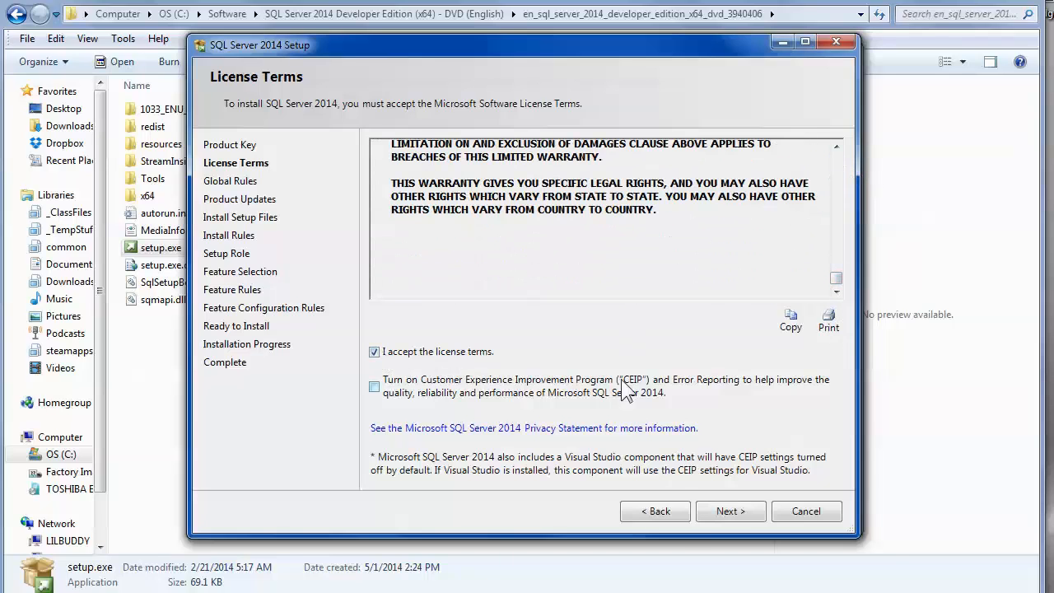
pyautogui.click(731, 512)
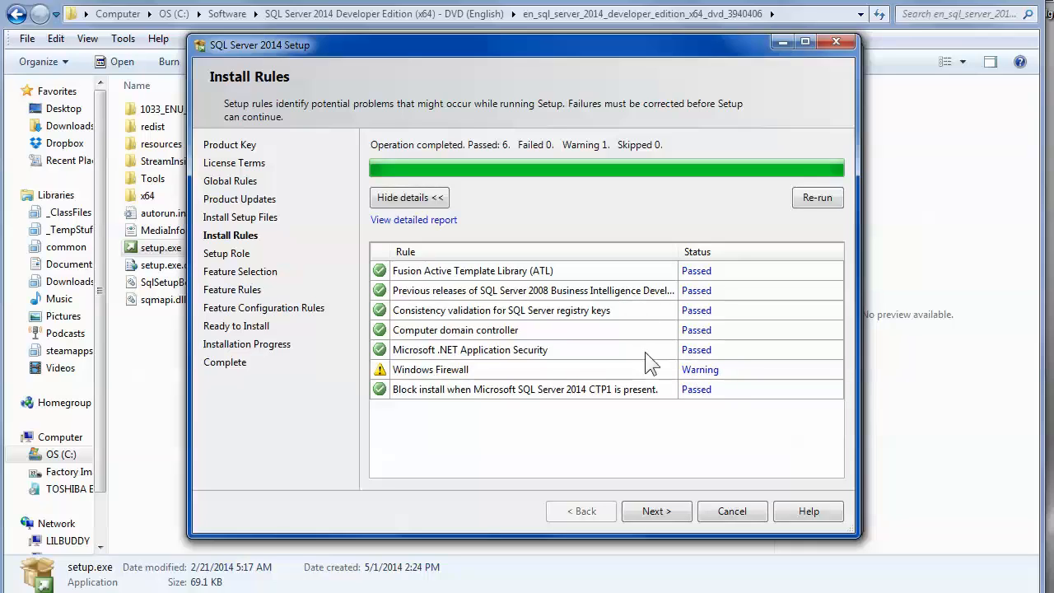
# Check the Windows Firewall warning in the install rules and proceed to feature selection with the SQL Server Feature Installation role
pyautogui.click(700, 370)
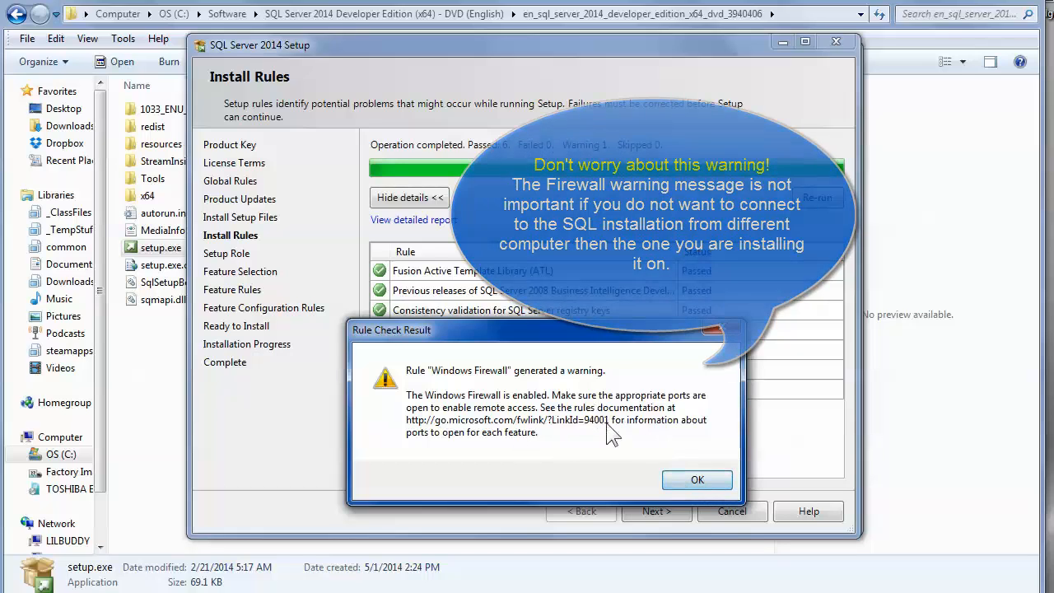
pyautogui.press('Return')
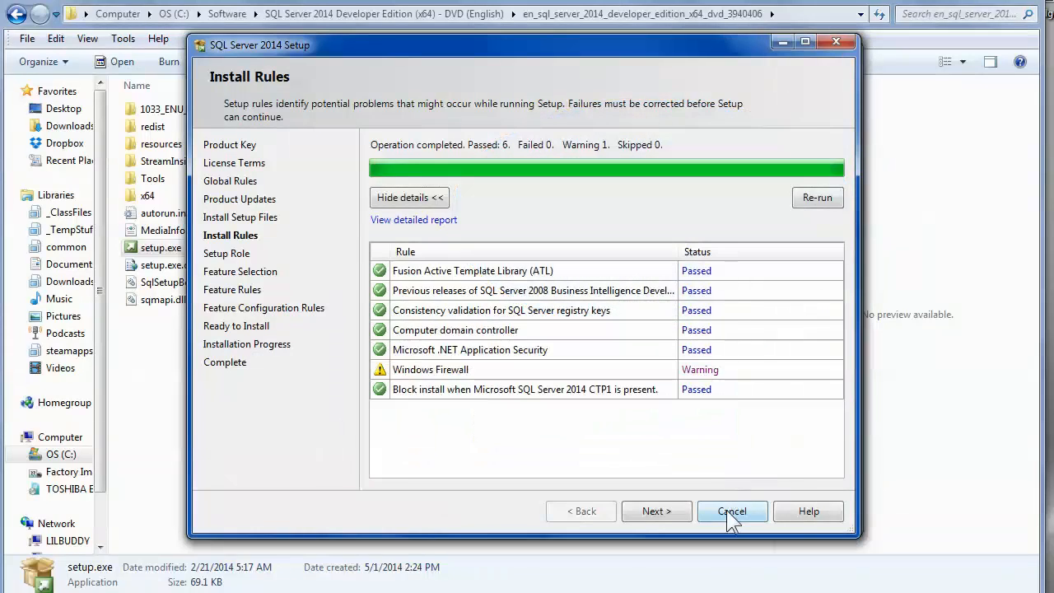
pyautogui.click(684, 512)
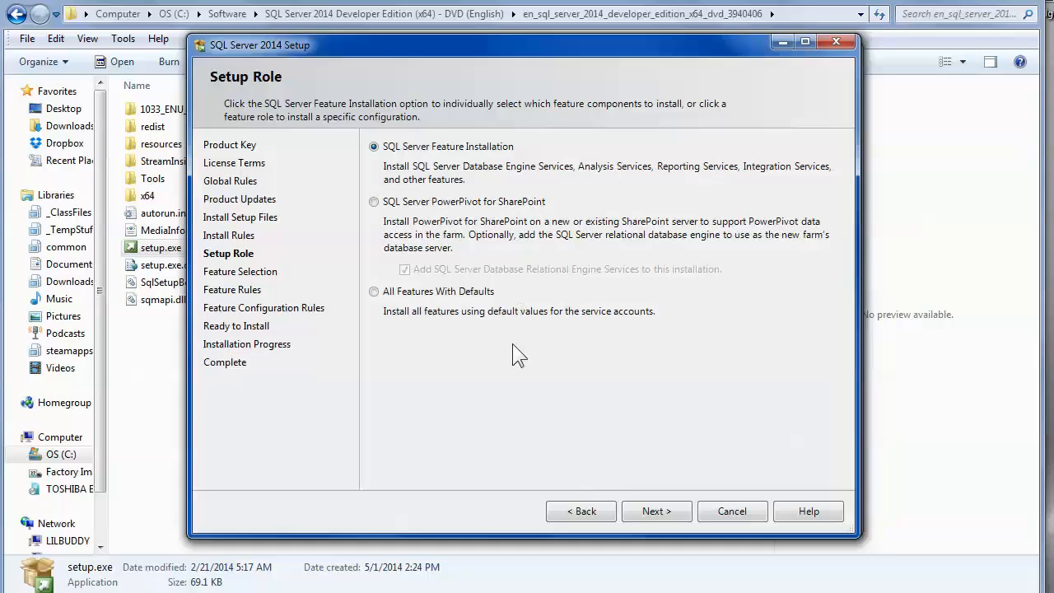
pyautogui.click(661, 511)
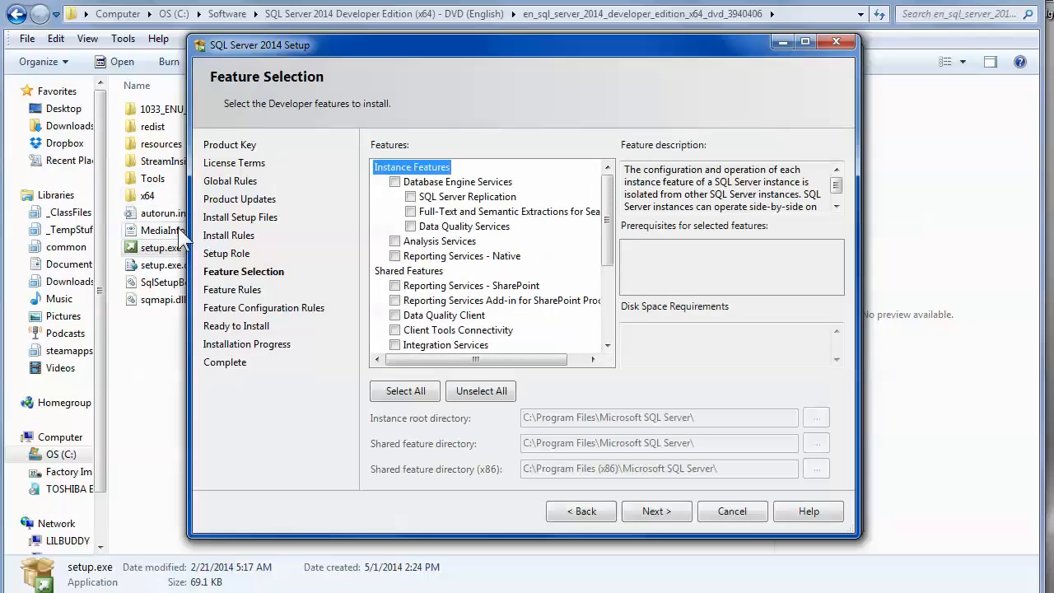
# Widen the setup window on both sides and select Database Engine Services, Analysis Services and Reporting Services - Native for installation
pyautogui.moveTo(189, 224); pyautogui.dragTo(44, 224)
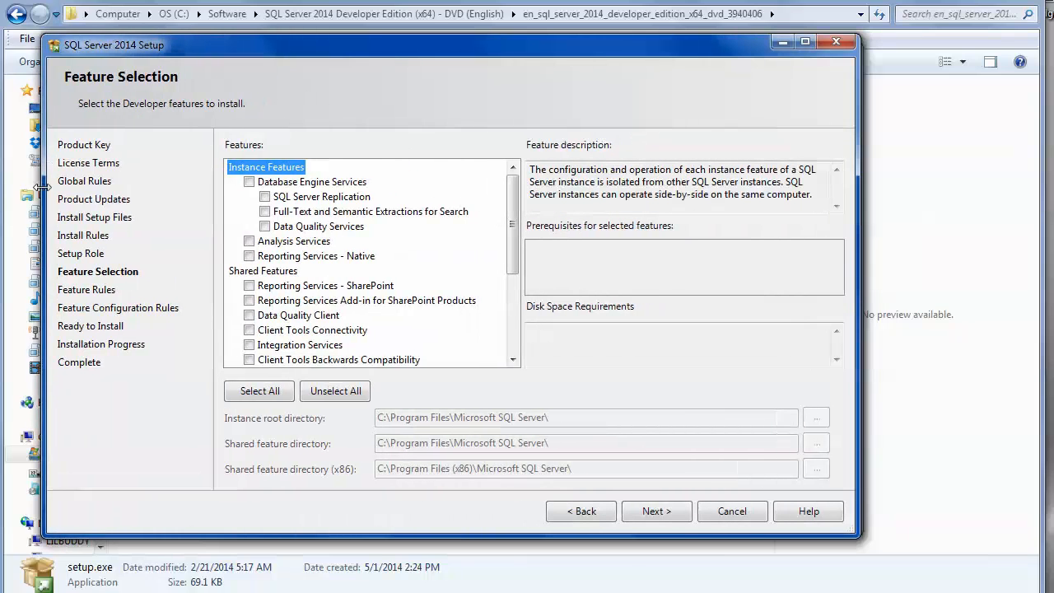
pyautogui.moveTo(861, 227); pyautogui.dragTo(918, 227)
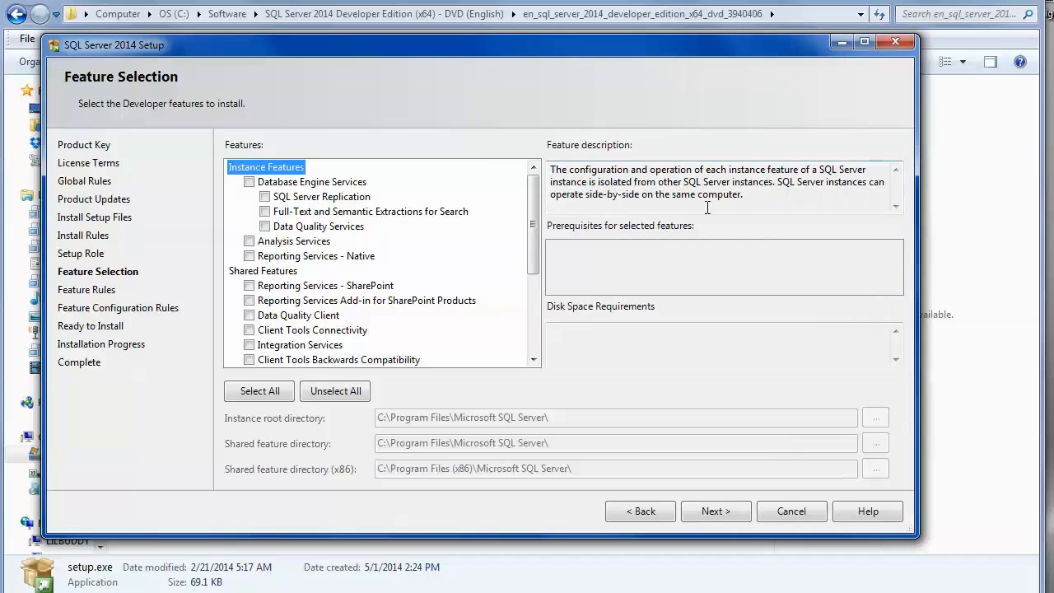
pyautogui.click(249, 182)
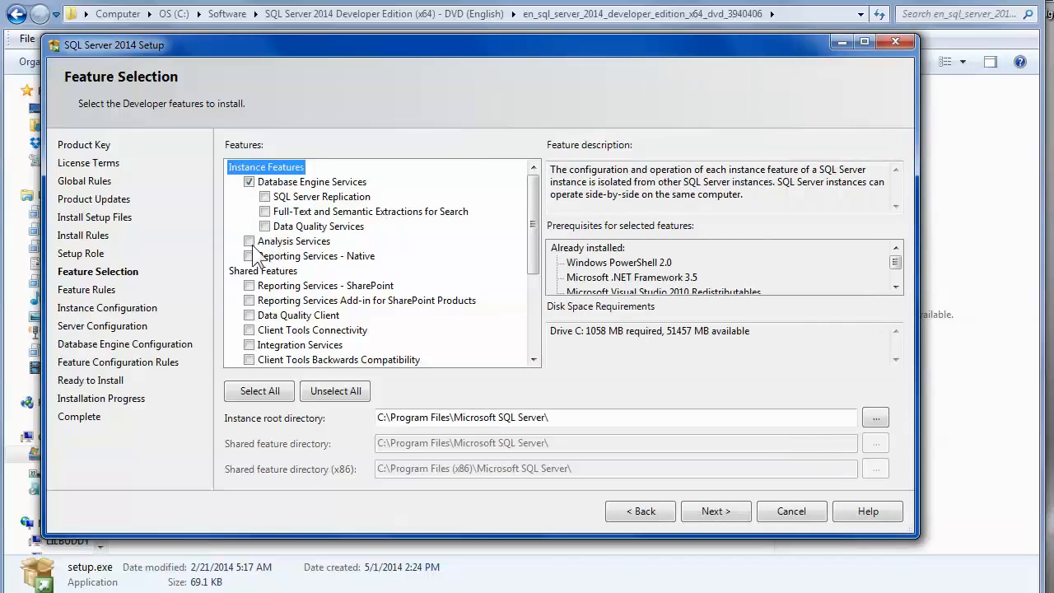
pyautogui.click(249, 241)
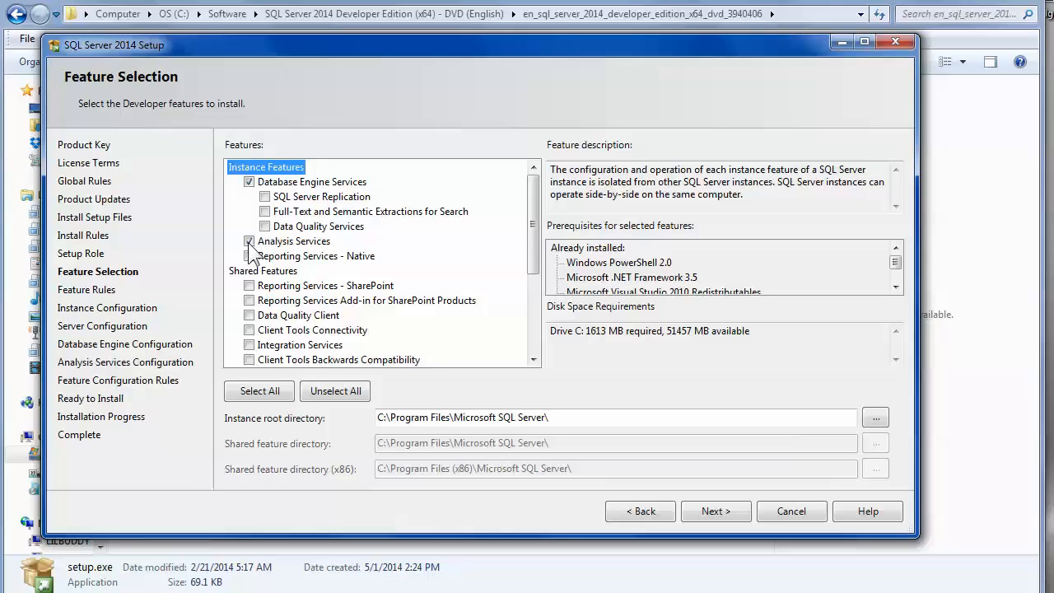
pyautogui.click(249, 256)
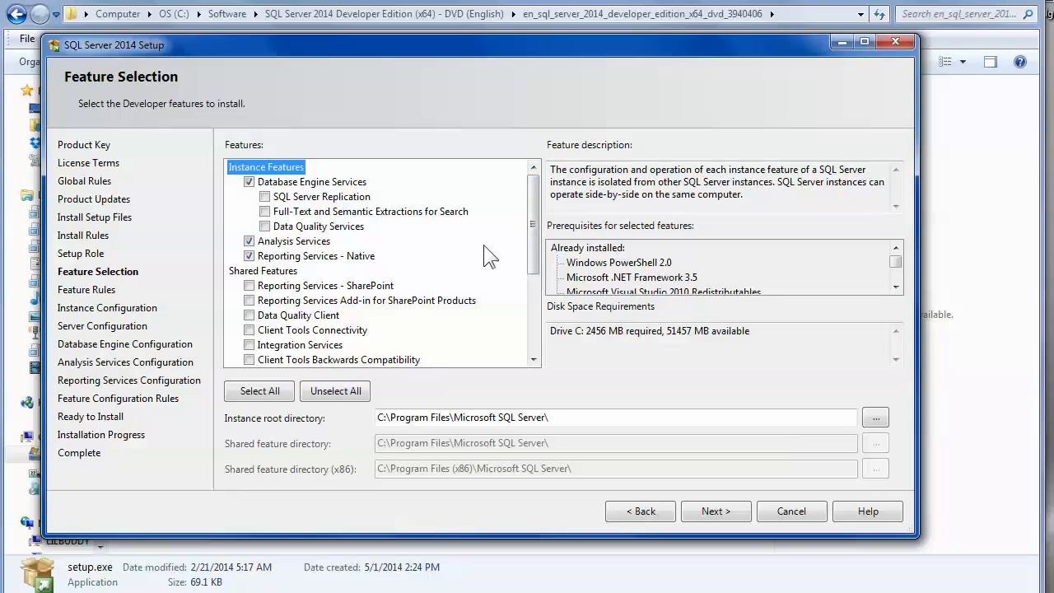
pyautogui.moveTo(534, 203); pyautogui.dragTo(521, 238)
pyautogui.click(249, 285)
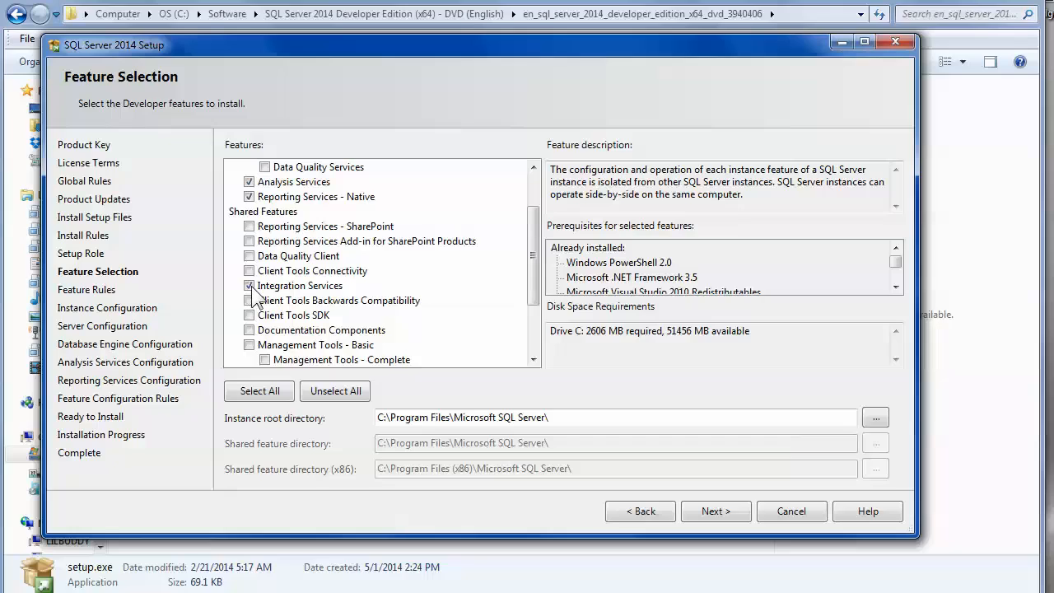
pyautogui.click(251, 288)
pyautogui.click(299, 289)
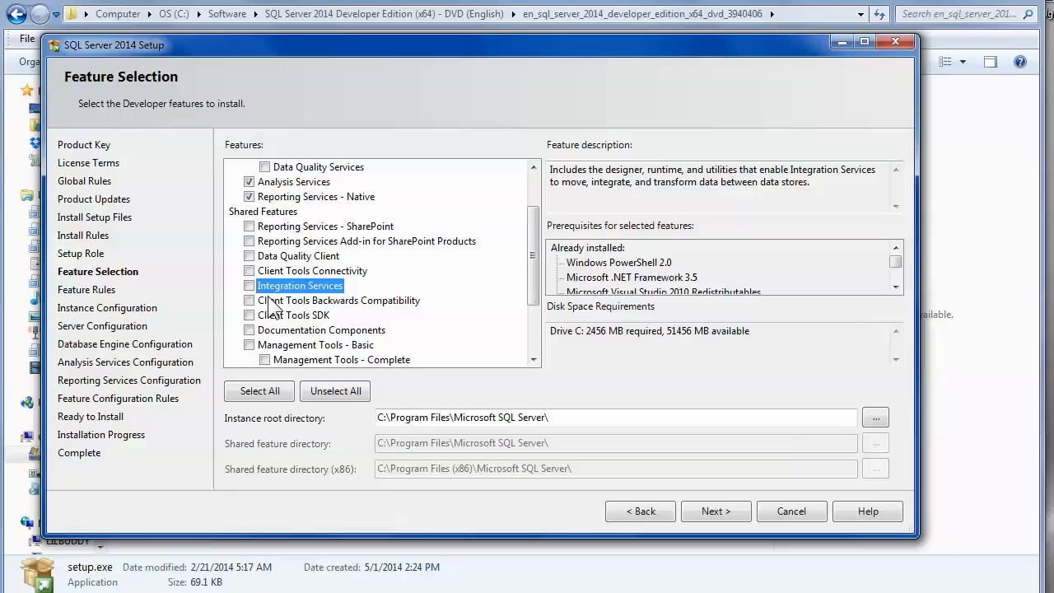
# Add SQL Server Replication, Full-Text and Semantic Extractions for Search, and Data Quality Services under Database Engine Services
pyautogui.scroll(2, 272, 303)
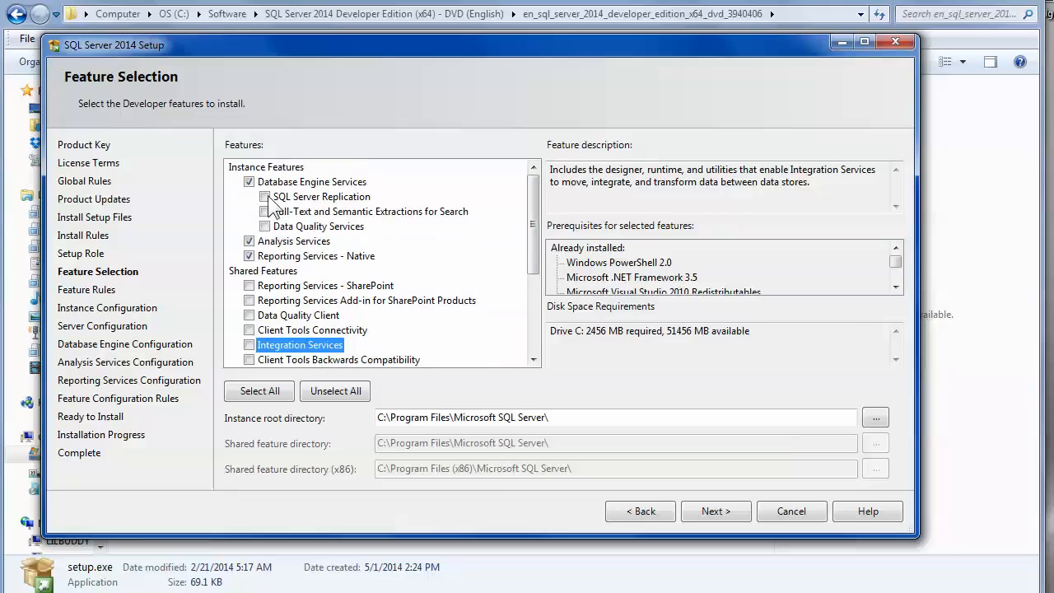
pyautogui.click(265, 212)
pyautogui.click(265, 227)
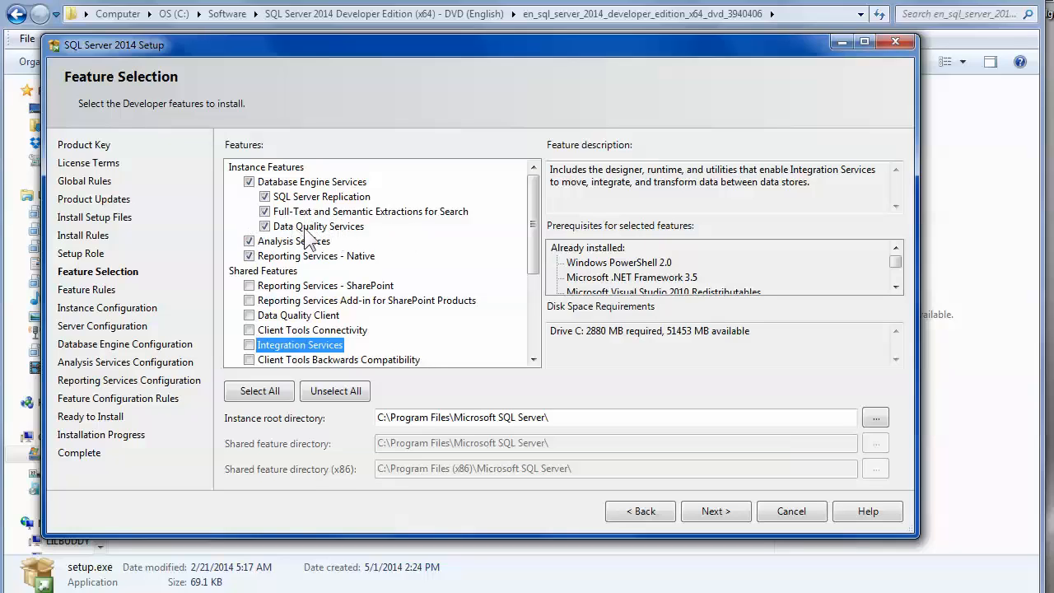
pyautogui.click(298, 229)
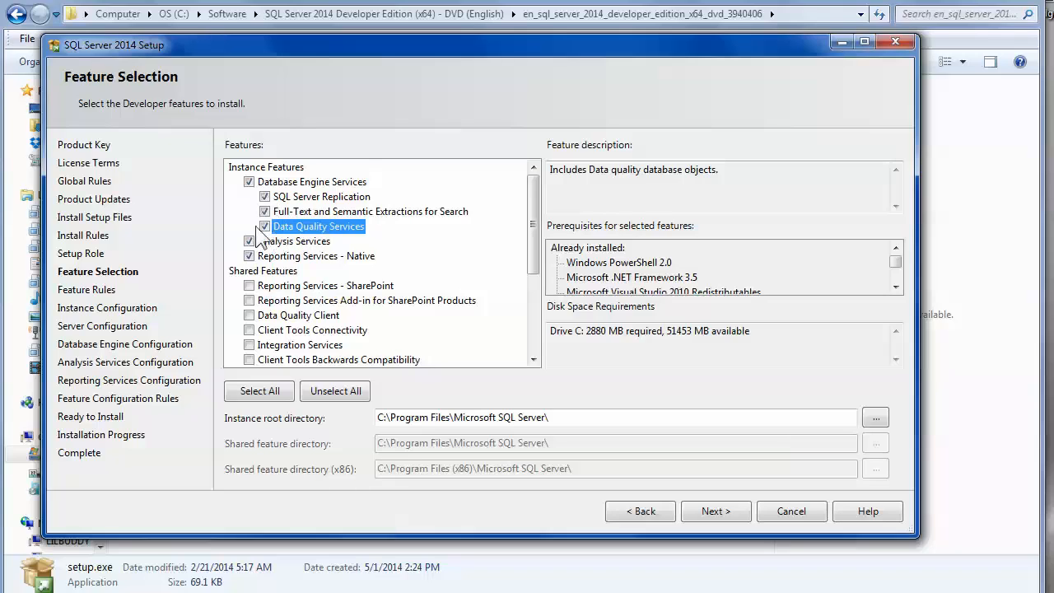
# Select the shared features Management Tools - Basic and Complete, Client Tools Connectivity, Data Quality Client and Integration Services
pyautogui.moveTo(530, 195); pyautogui.dragTo(528, 268)
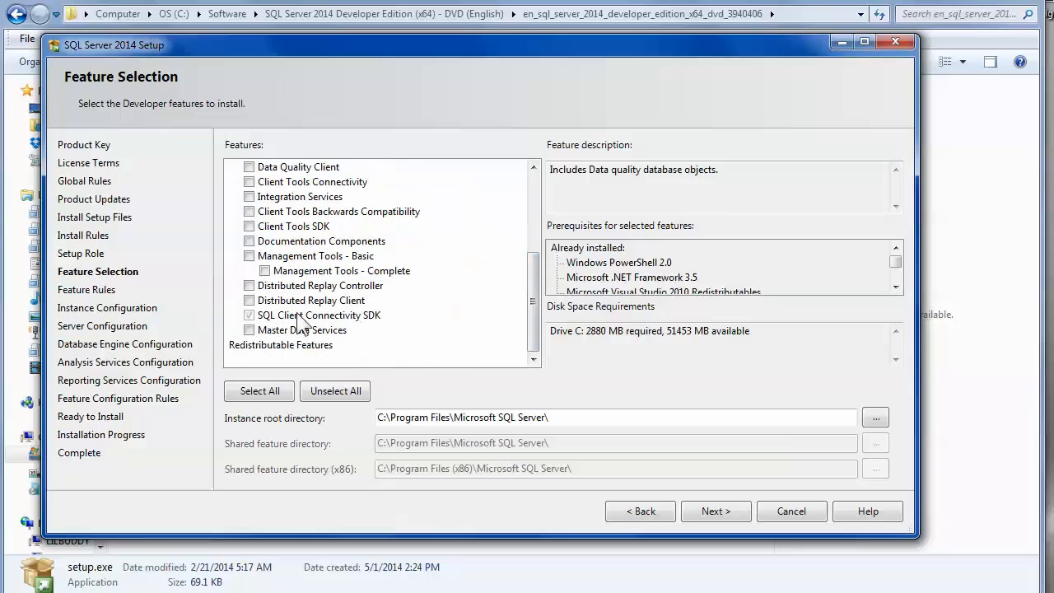
pyautogui.click(249, 257)
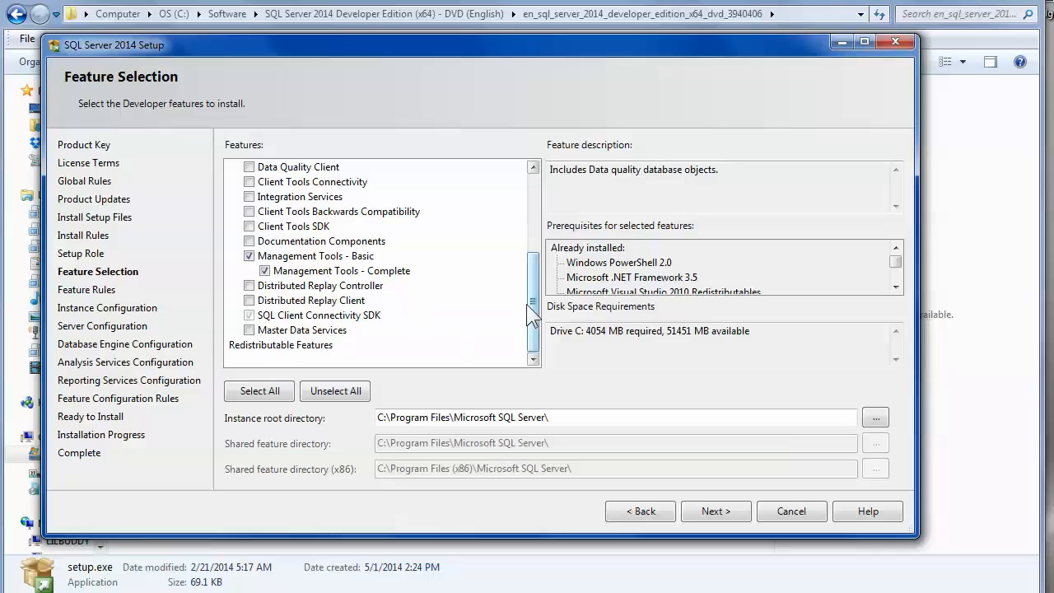
pyautogui.scroll(1, 528, 305)
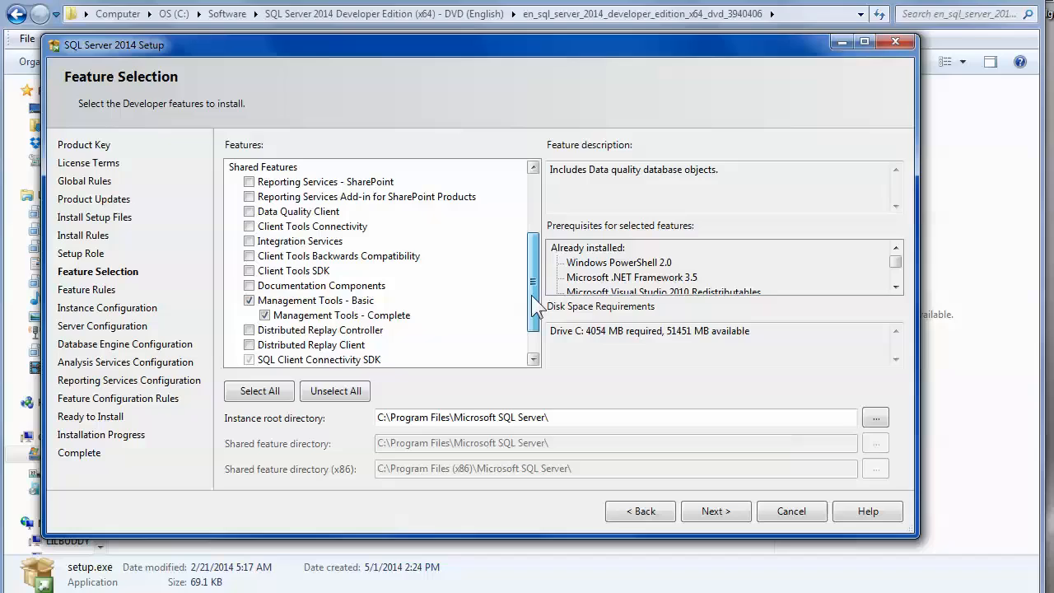
pyautogui.click(257, 229)
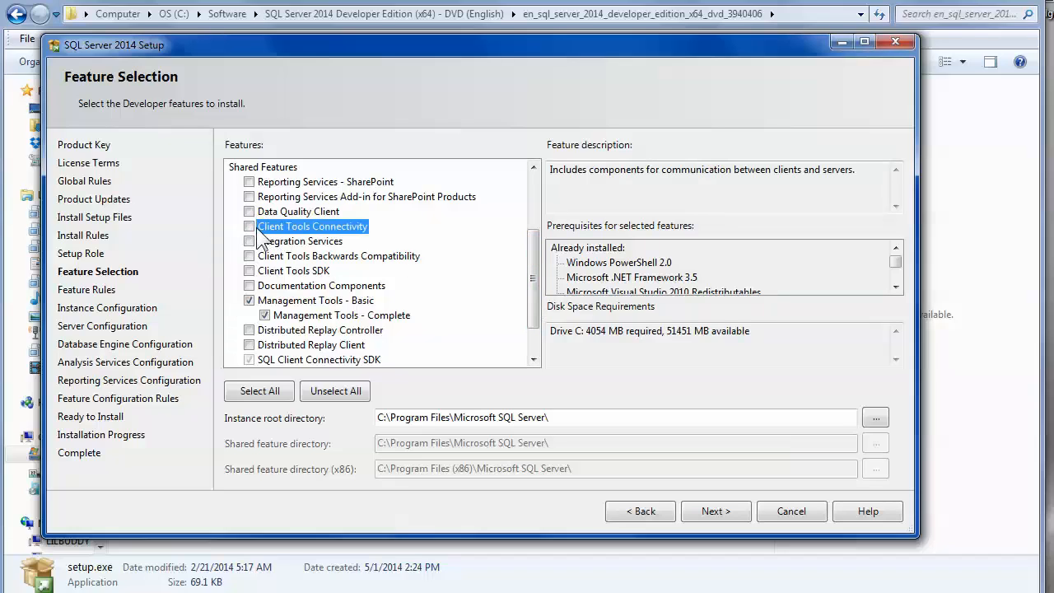
pyautogui.click(251, 227)
pyautogui.click(249, 224)
pyautogui.click(247, 211)
pyautogui.click(249, 212)
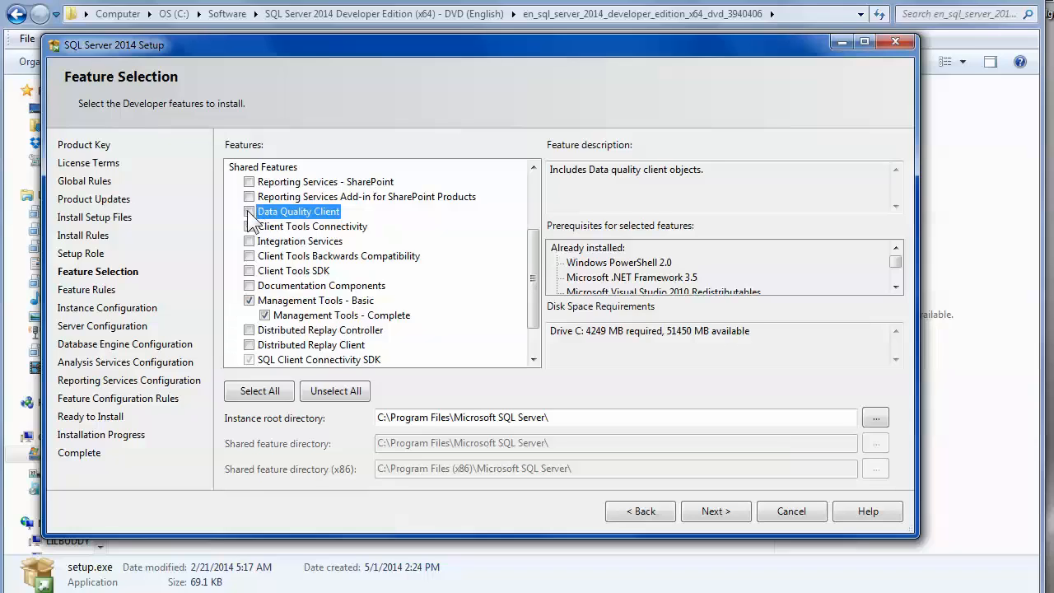
pyautogui.click(252, 244)
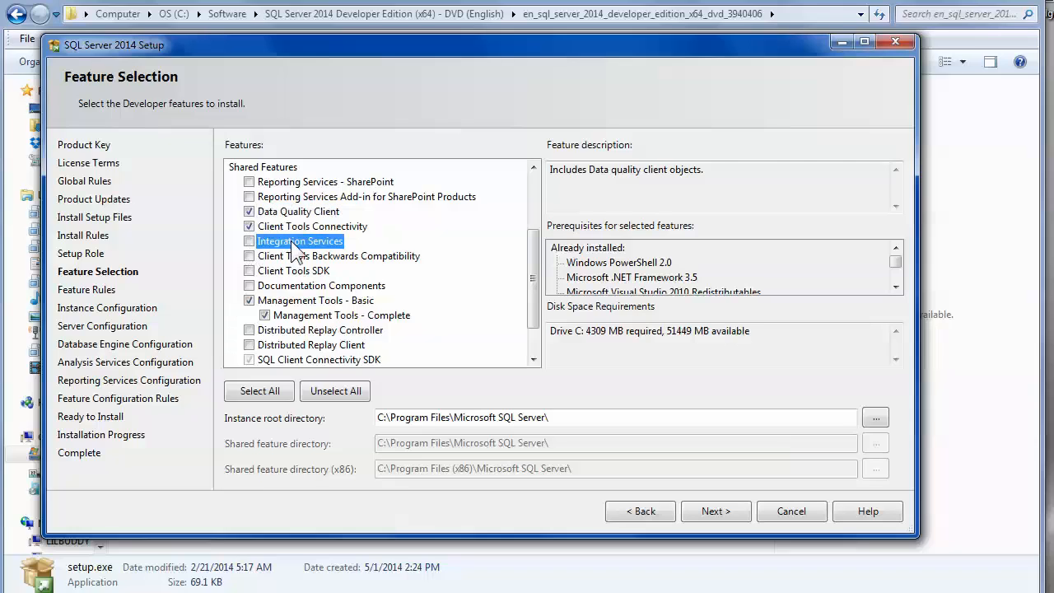
pyautogui.click(250, 241)
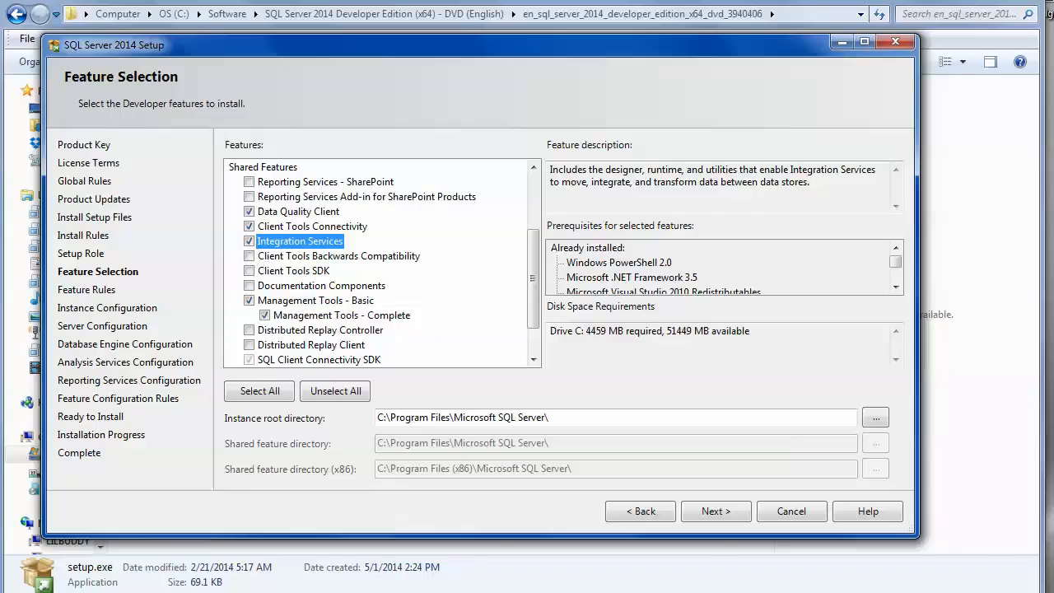
# Review the selected features and read the descriptions of Management Tools - Complete, Client Tools Connectivity, Integration Services and Data Quality Client
pyautogui.click(340, 315)
pyautogui.scroll(-1, 341, 321)
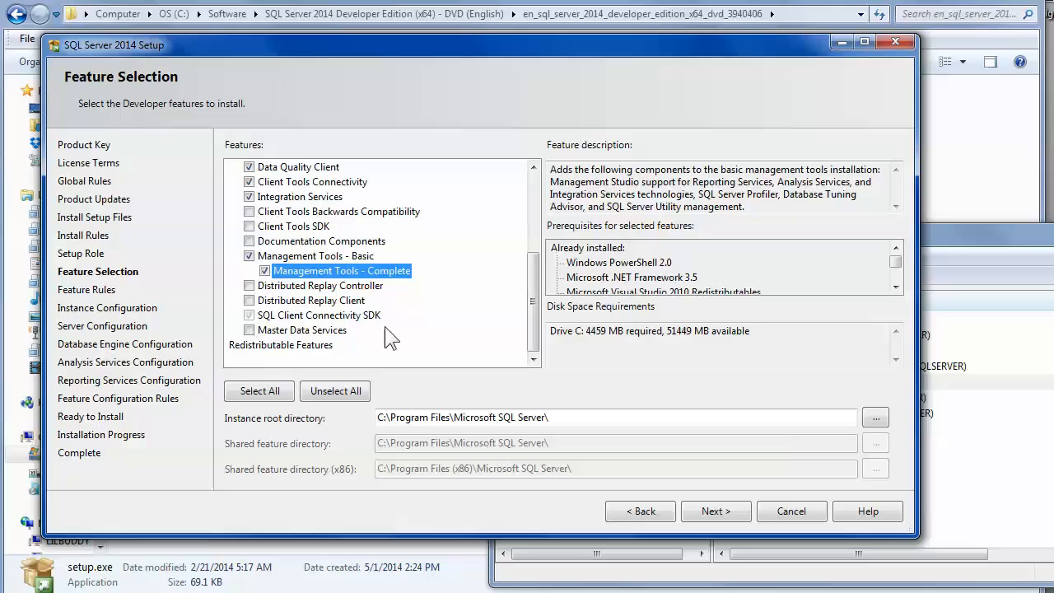
pyautogui.scroll(1, 533, 326)
pyautogui.moveTo(534, 321); pyautogui.dragTo(531, 300)
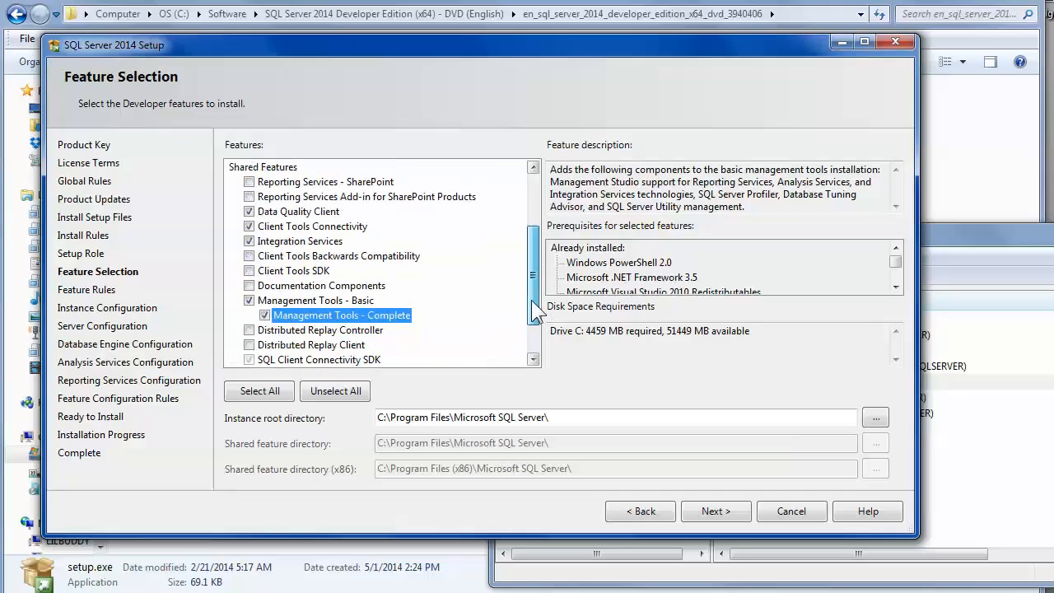
pyautogui.click(312, 227)
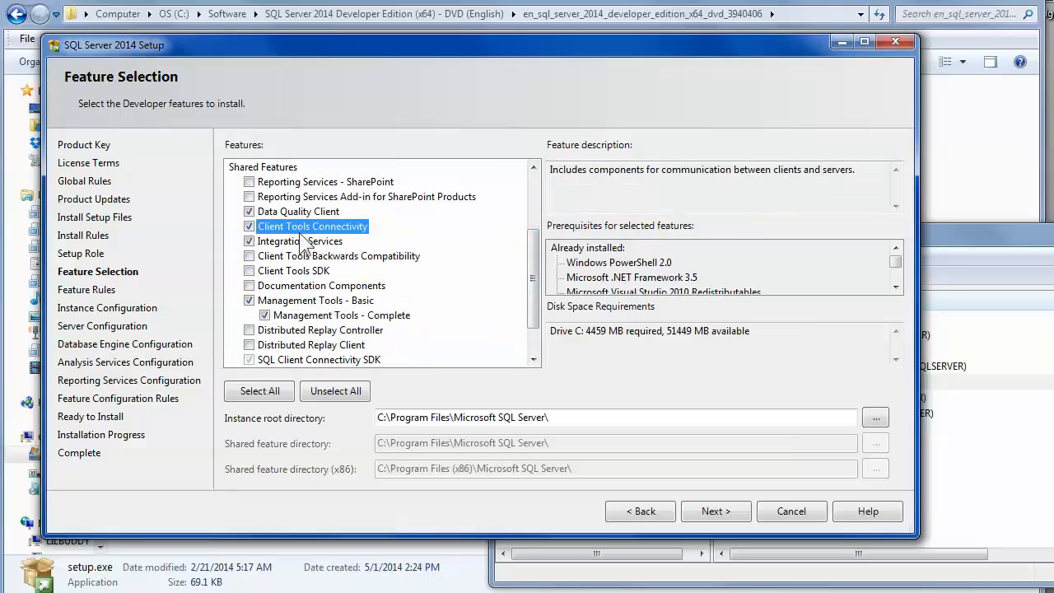
pyautogui.click(310, 242)
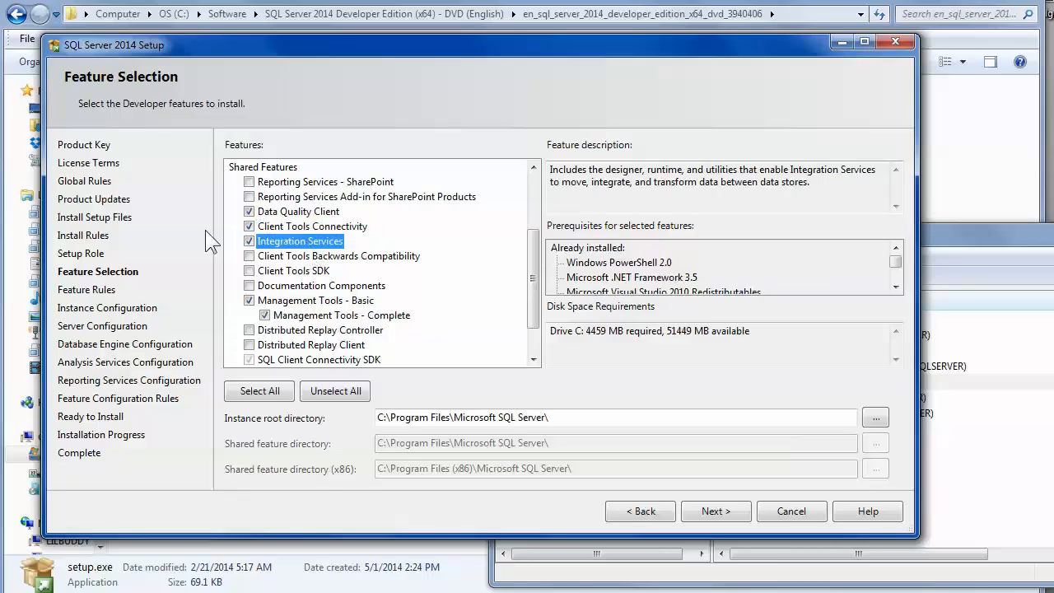
pyautogui.click(298, 211)
pyautogui.moveTo(534, 275); pyautogui.dragTo(531, 221)
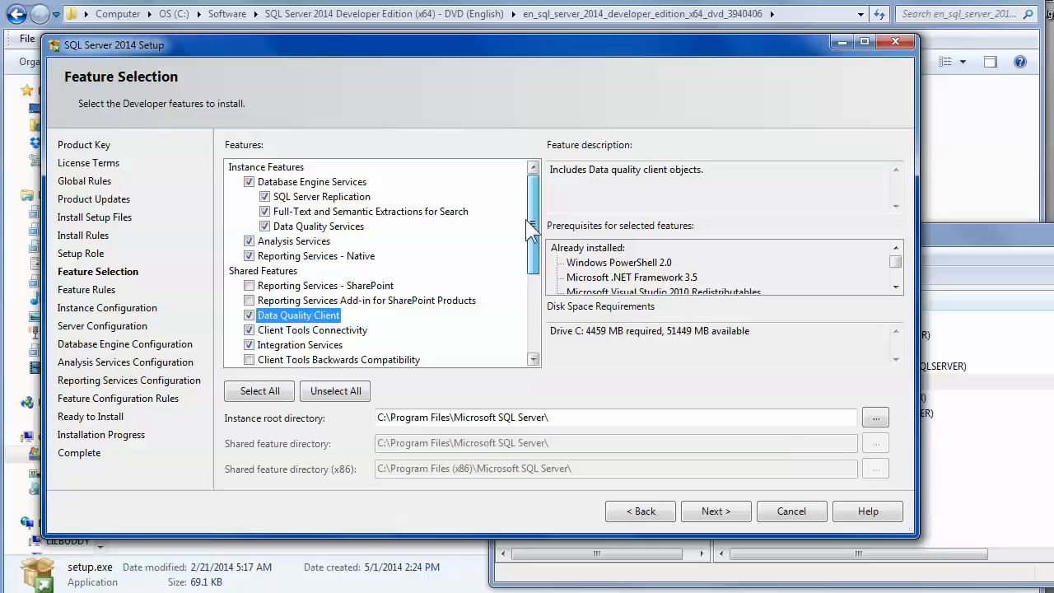
# Proceed to the instance configuration and move the Sql Server Configuration Manager window so its list of services is fully visible
pyautogui.click(715, 511)
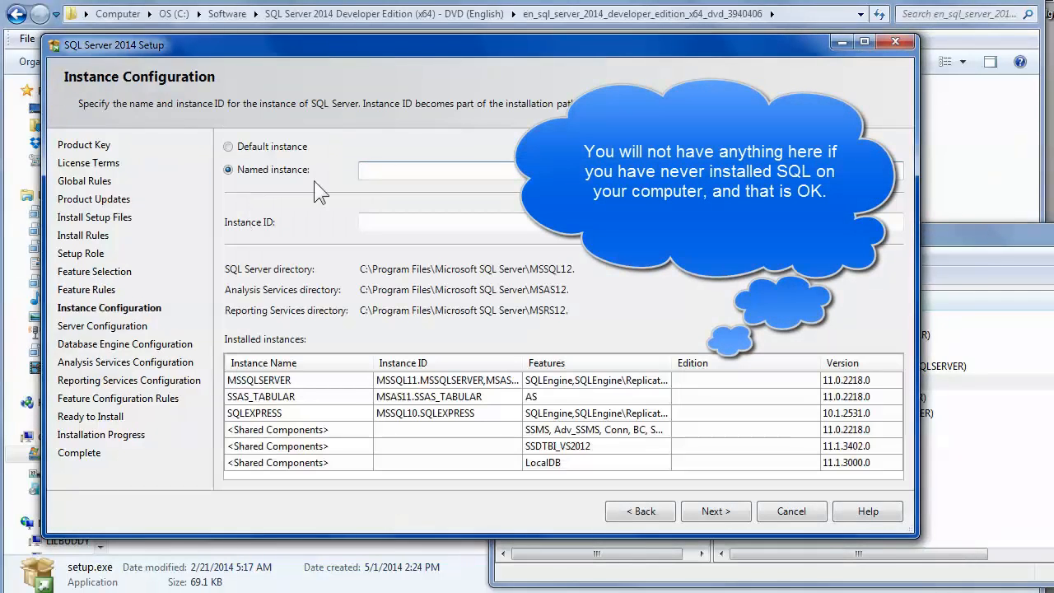
pyautogui.moveTo(951, 235); pyautogui.dragTo(754, 235)
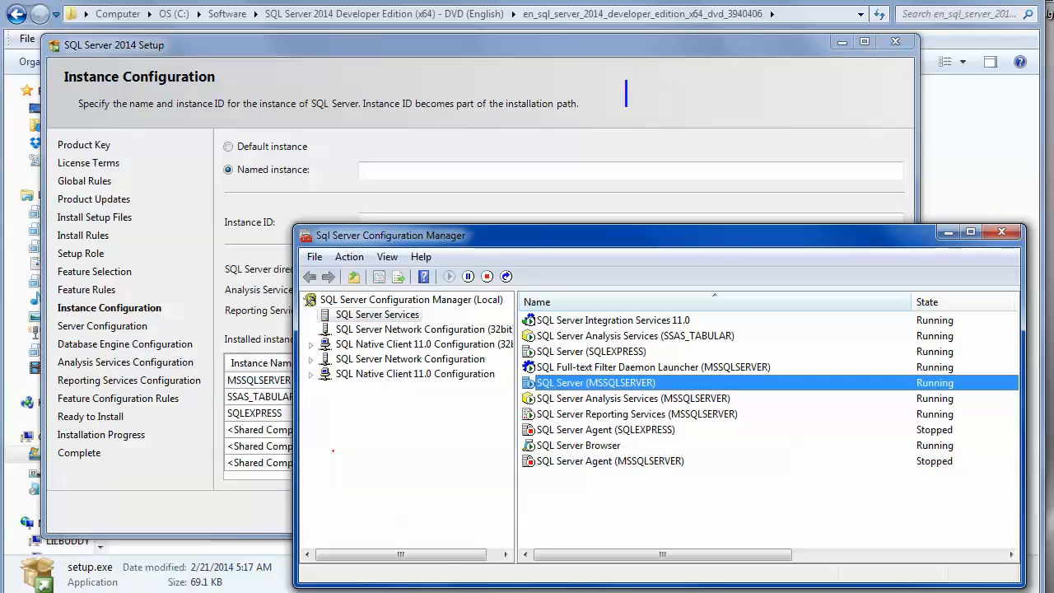
pyautogui.write('My')
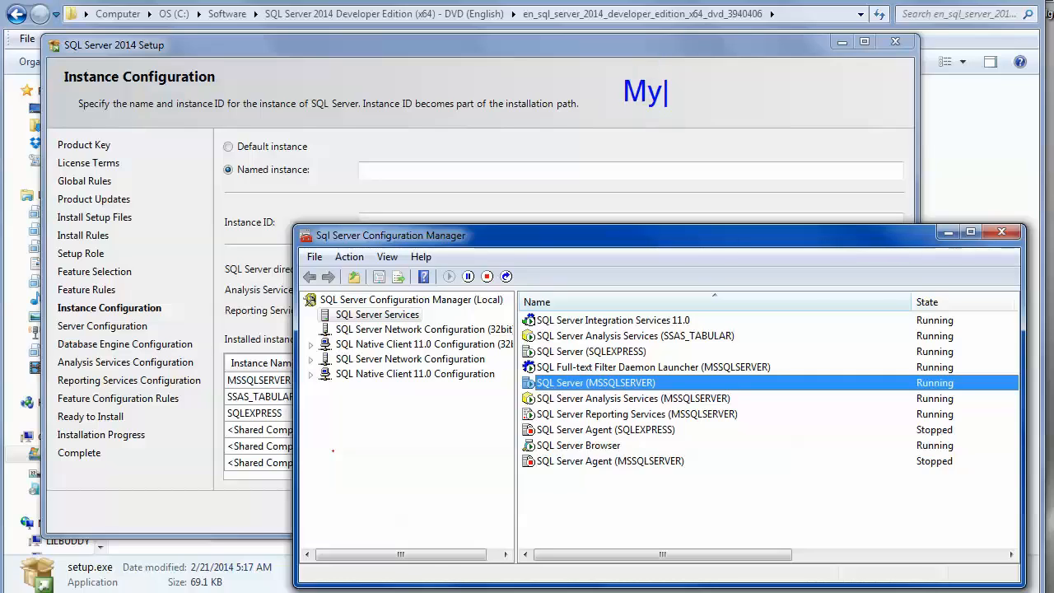
pyautogui.write('PCName')
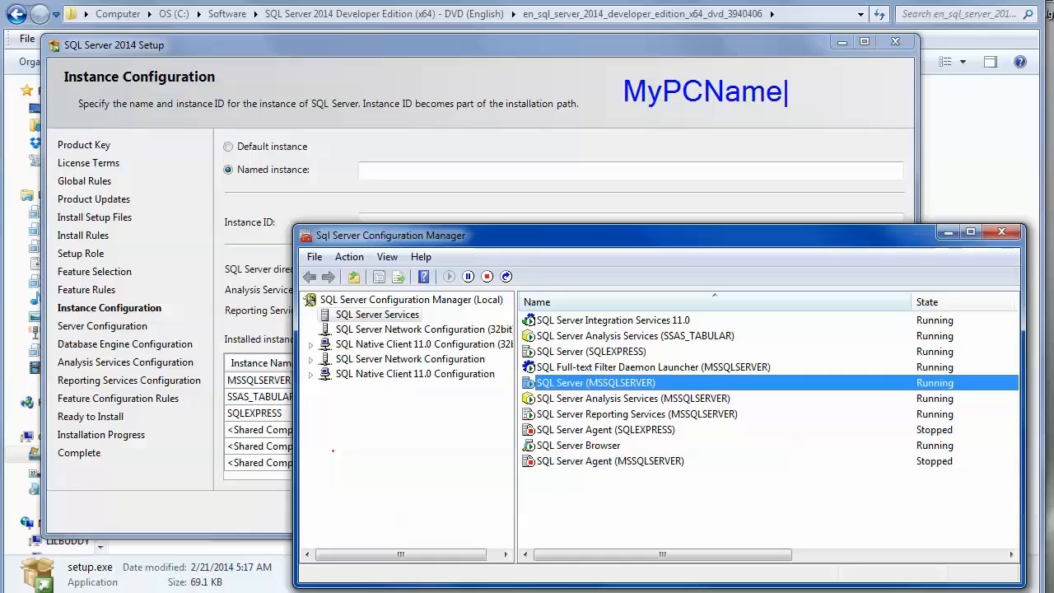
pyautogui.write(']')
pyautogui.press('BackSpace')
pyautogui.write('\\')
pyautogui.write('SQLEx')
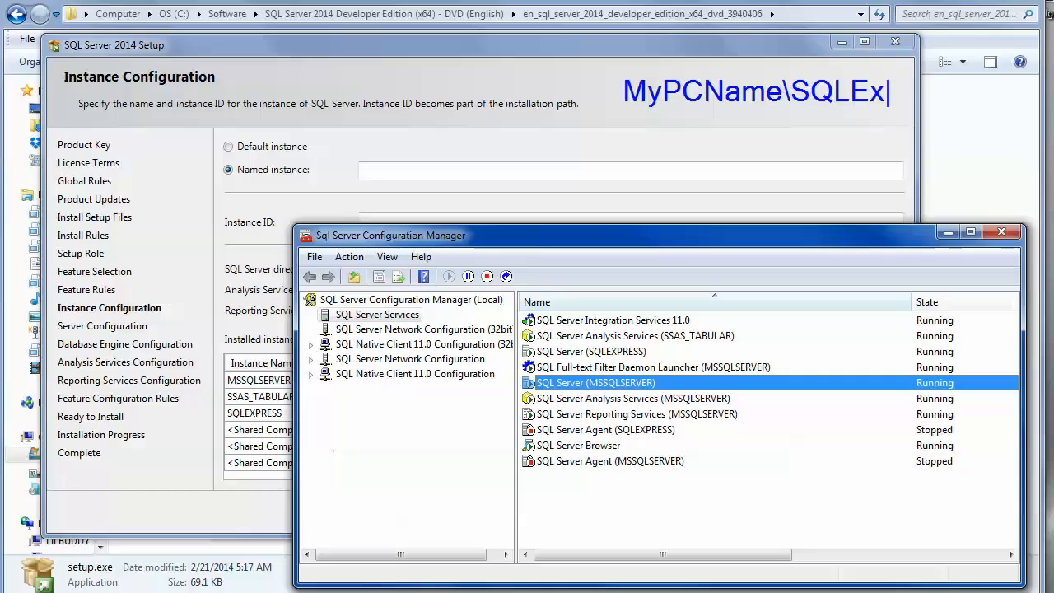
pyautogui.write('press')
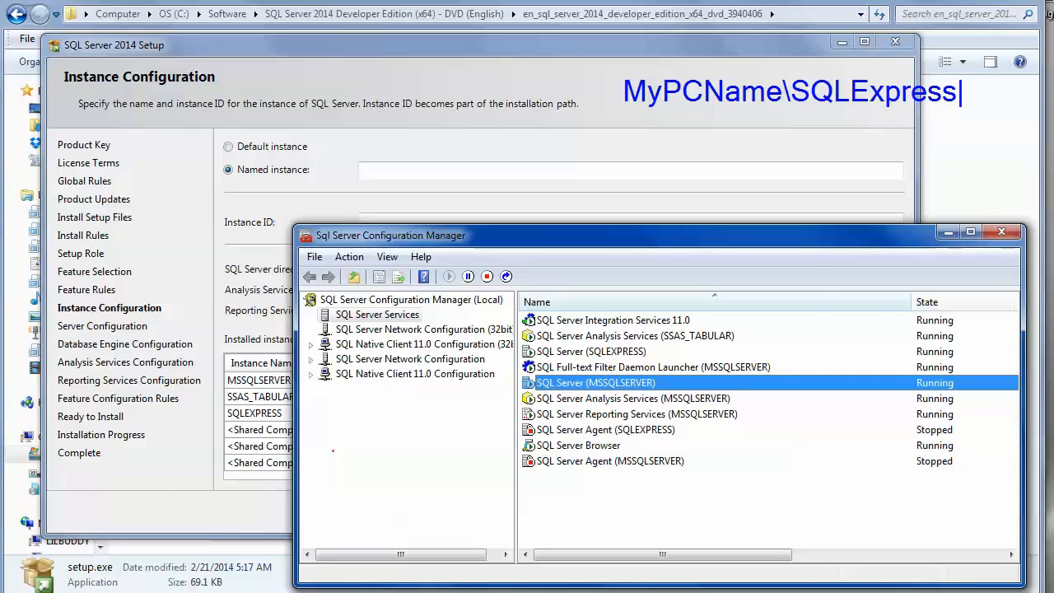
pyautogui.press('Escape')
pyautogui.moveTo(630, 344); pyautogui.dragTo(826, 105)
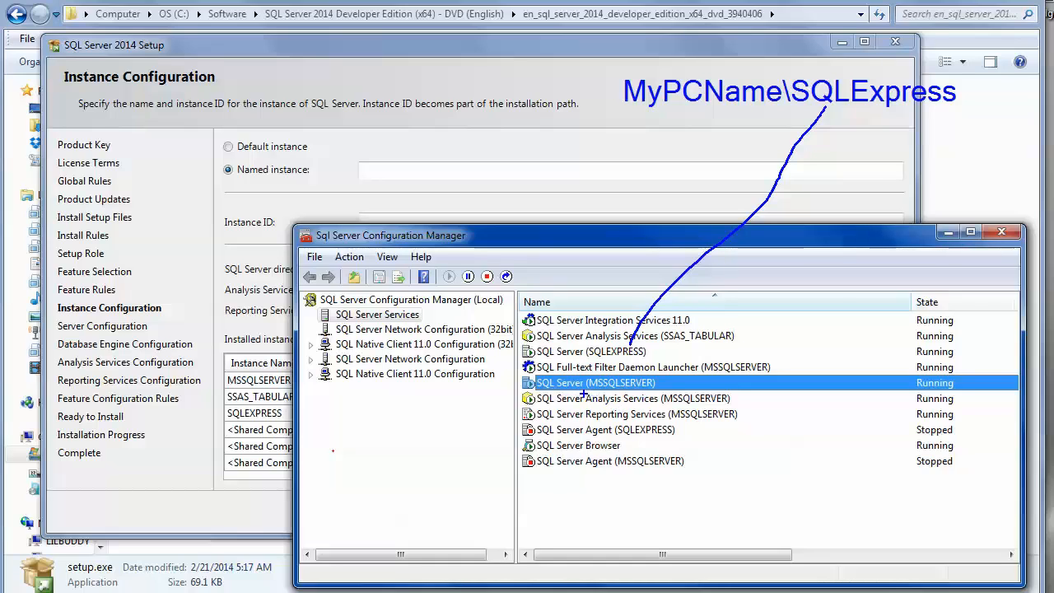
pyautogui.moveTo(584, 395); pyautogui.dragTo(676, 393)
pyautogui.moveTo(214, 153)
pyautogui.mouseDown()
pyautogui.moveTo(332, 159)
pyautogui.moveTo(252, 115)
pyautogui.moveTo(217, 143)
pyautogui.mouseUp()
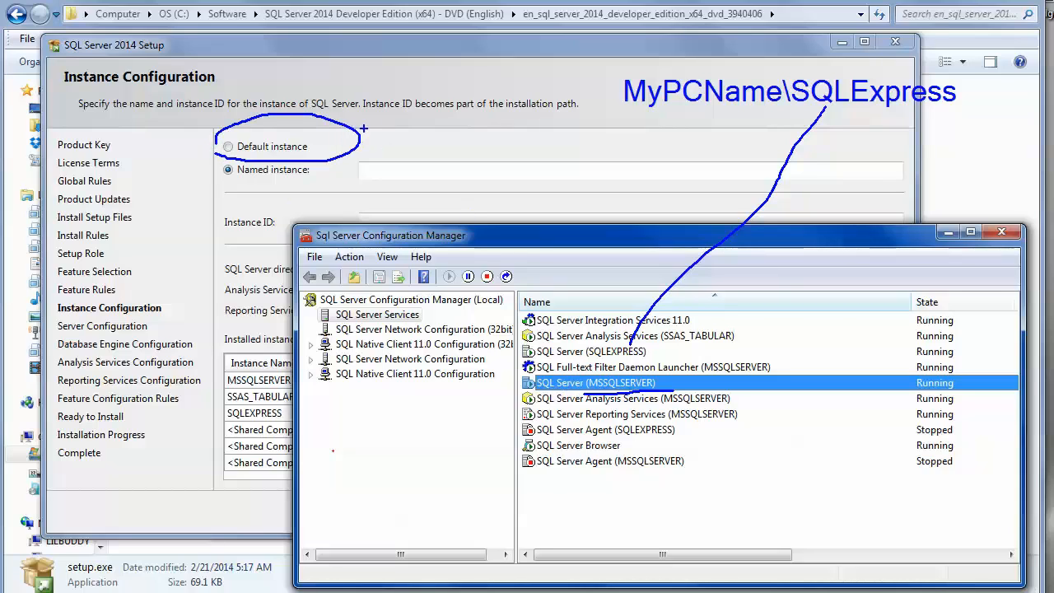
pyautogui.moveTo(363, 129)
pyautogui.mouseDown()
pyautogui.moveTo(444, 134)
pyautogui.moveTo(616, 119)
pyautogui.moveTo(631, 107)
pyautogui.mouseUp()
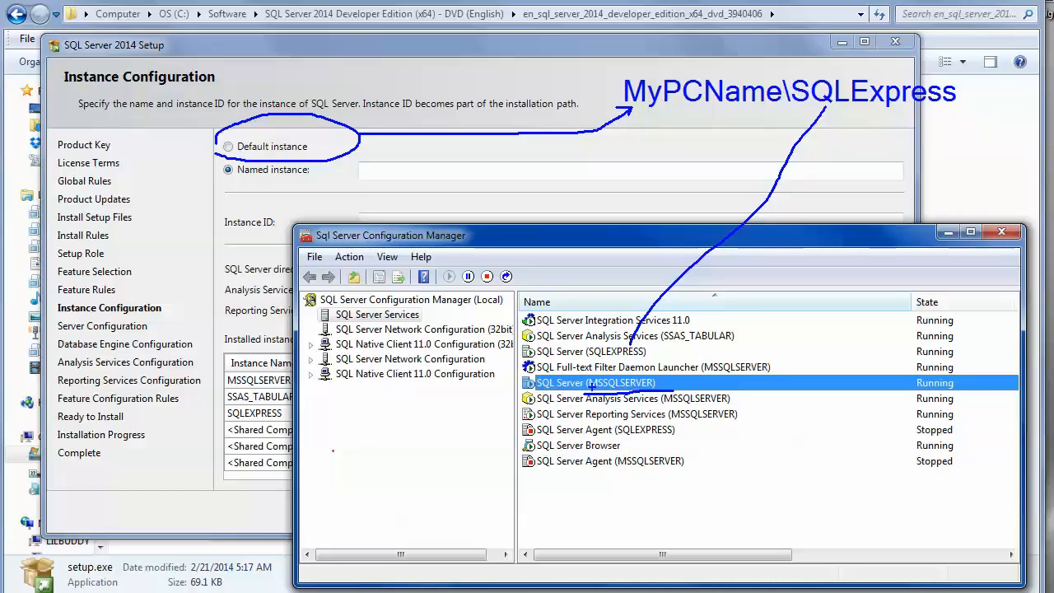
pyautogui.moveTo(342, 156); pyautogui.dragTo(590, 392)
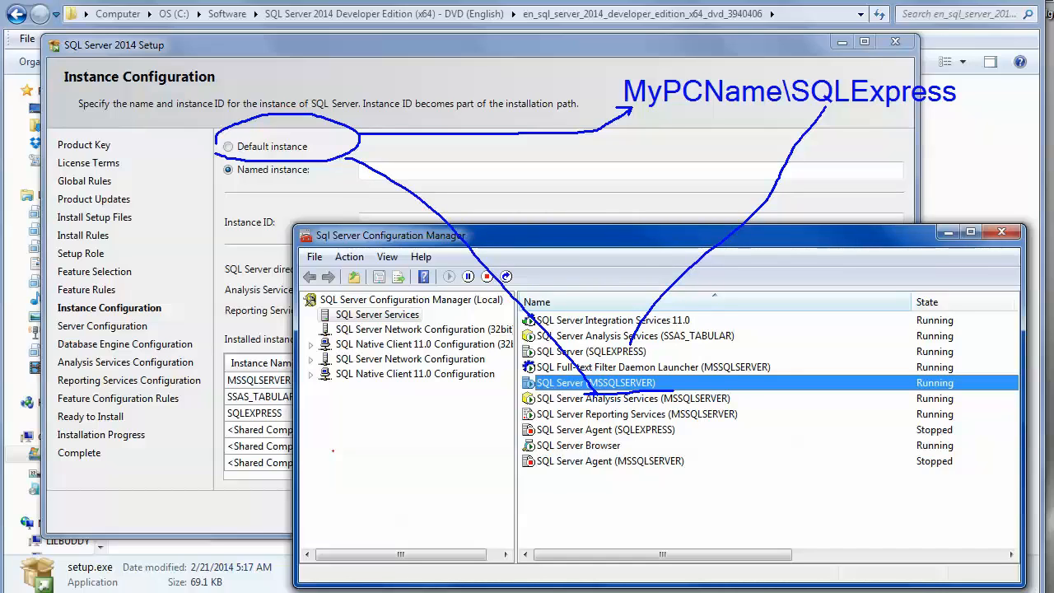
pyautogui.hotkey('ctrl', 'z')
pyautogui.hotkey('ctrl', 'z')
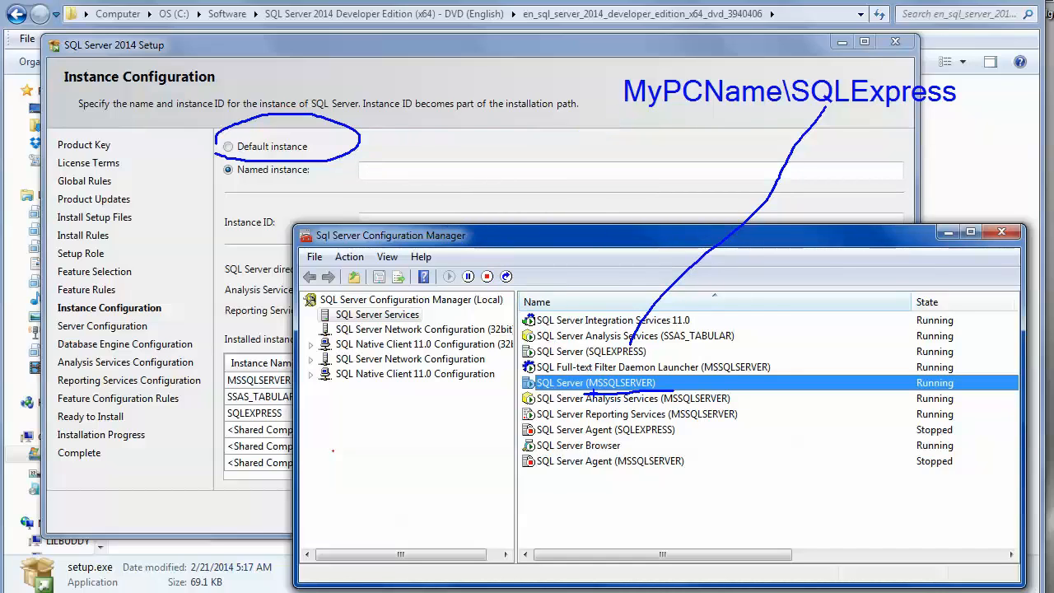
pyautogui.press('Escape')
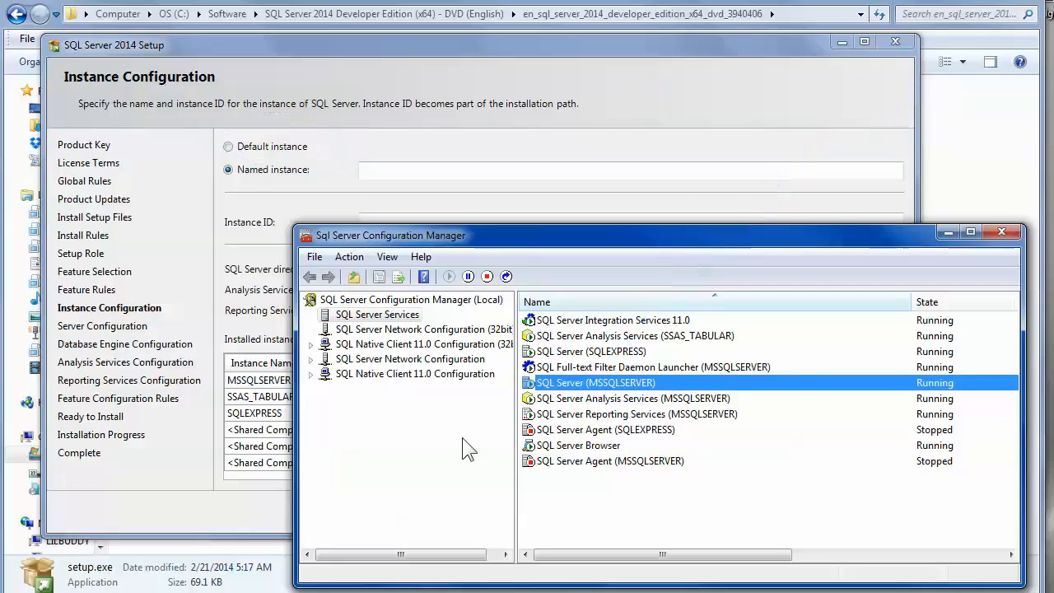
# Name the new instance SQL2014, minimize Sql Server Configuration Manager and proceed to the server configuration
pyautogui.click(420, 173)
pyautogui.write('S')
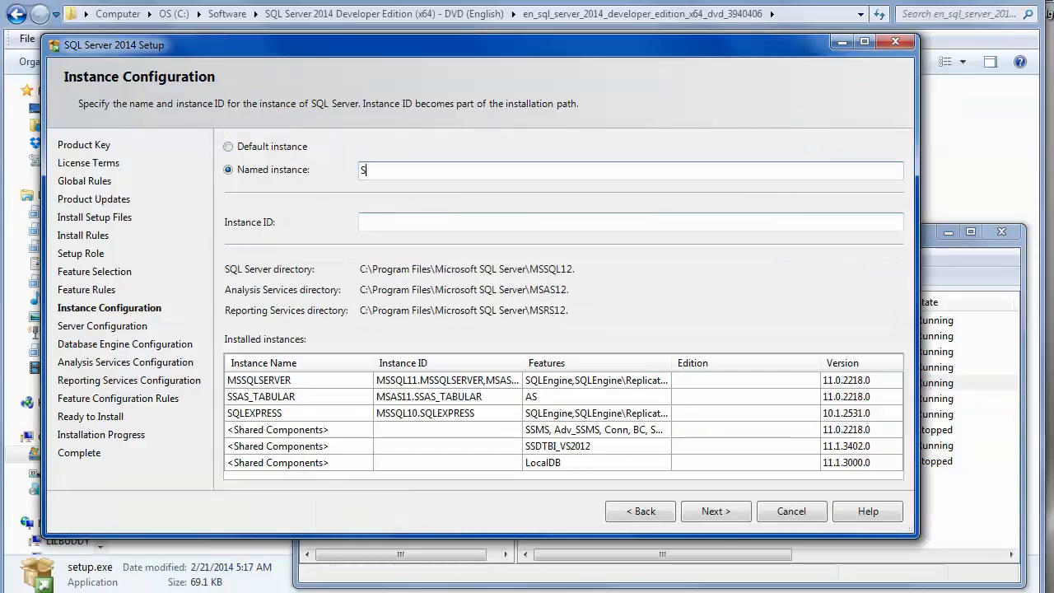
pyautogui.write('QL2014')
pyautogui.click(922, 237)
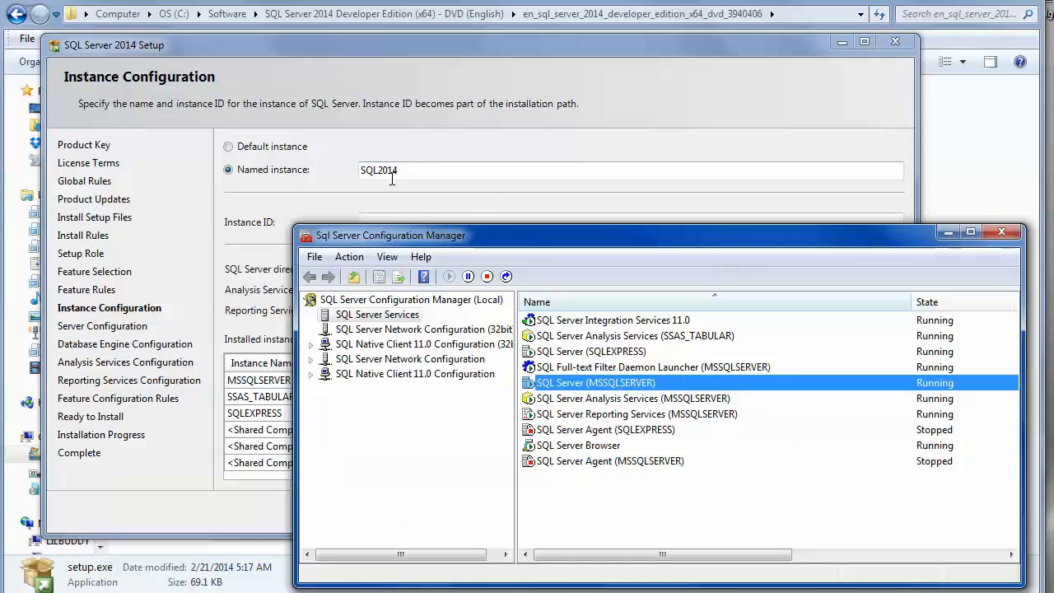
pyautogui.click(947, 233)
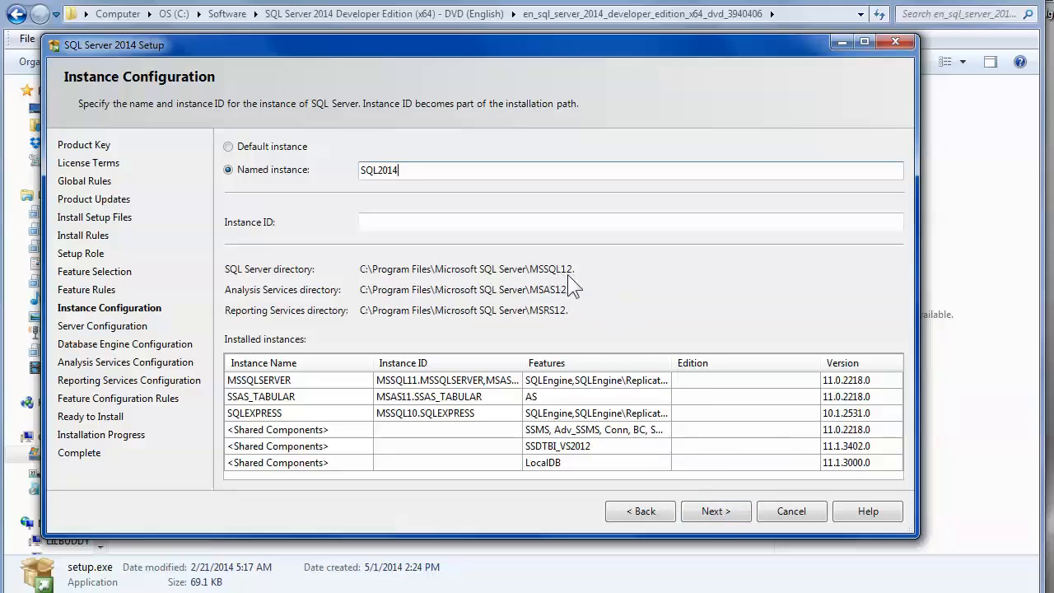
pyautogui.click(714, 514)
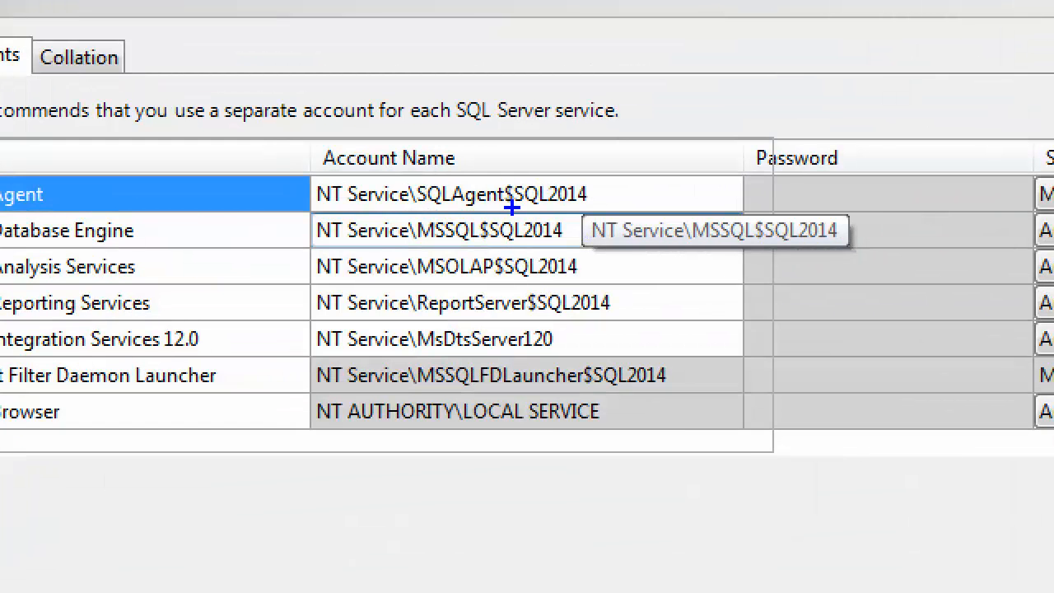
# Check the account choices for SQL Server Agent, keep the default service accounts and proceed to the Database Engine configuration
pyautogui.moveTo(513, 209); pyautogui.dragTo(587, 209)
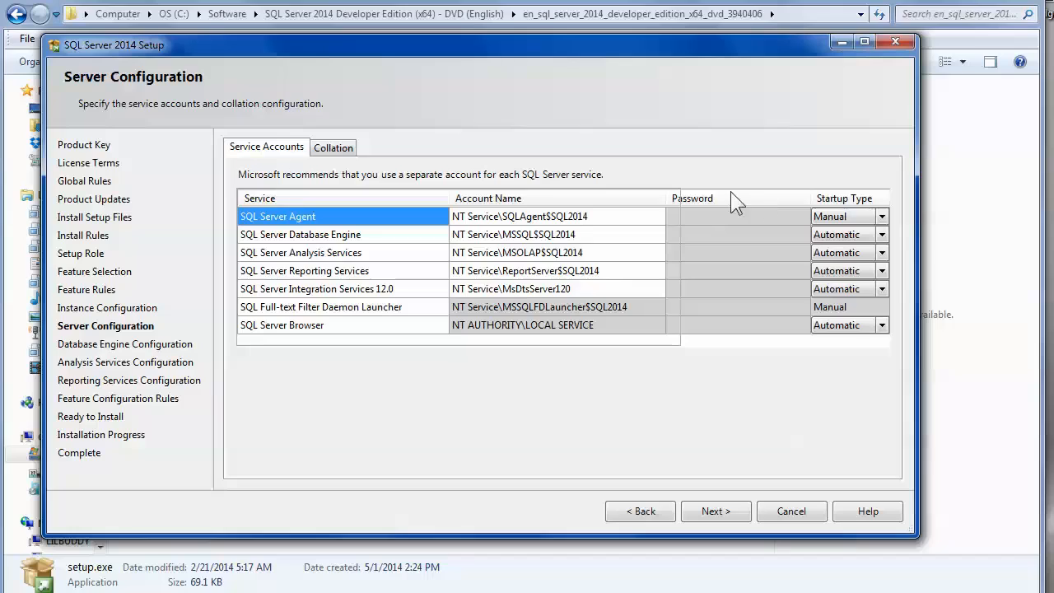
pyautogui.click(716, 218)
pyautogui.click(655, 217)
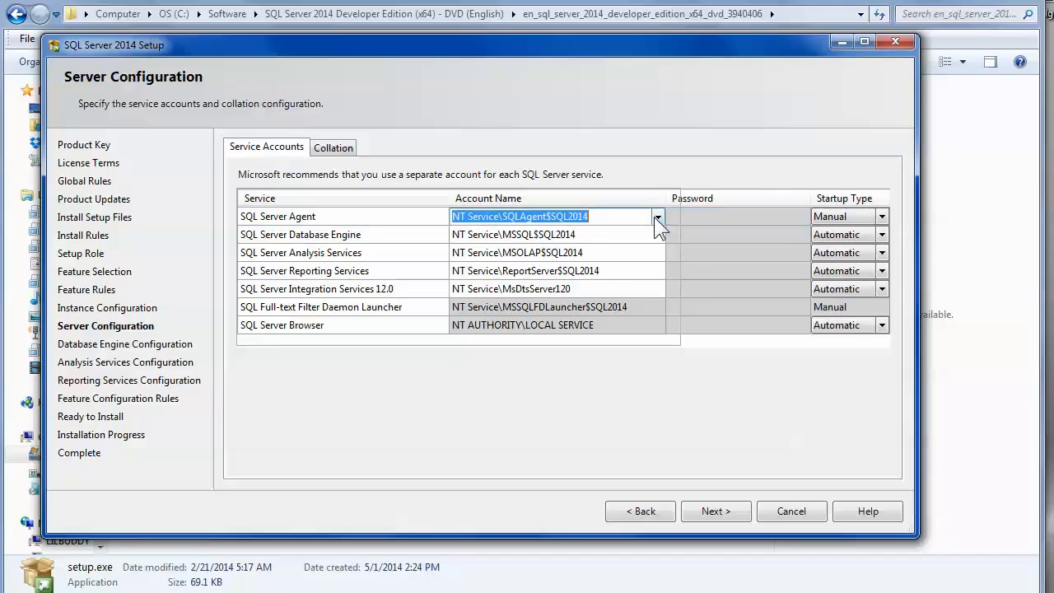
pyautogui.click(657, 217)
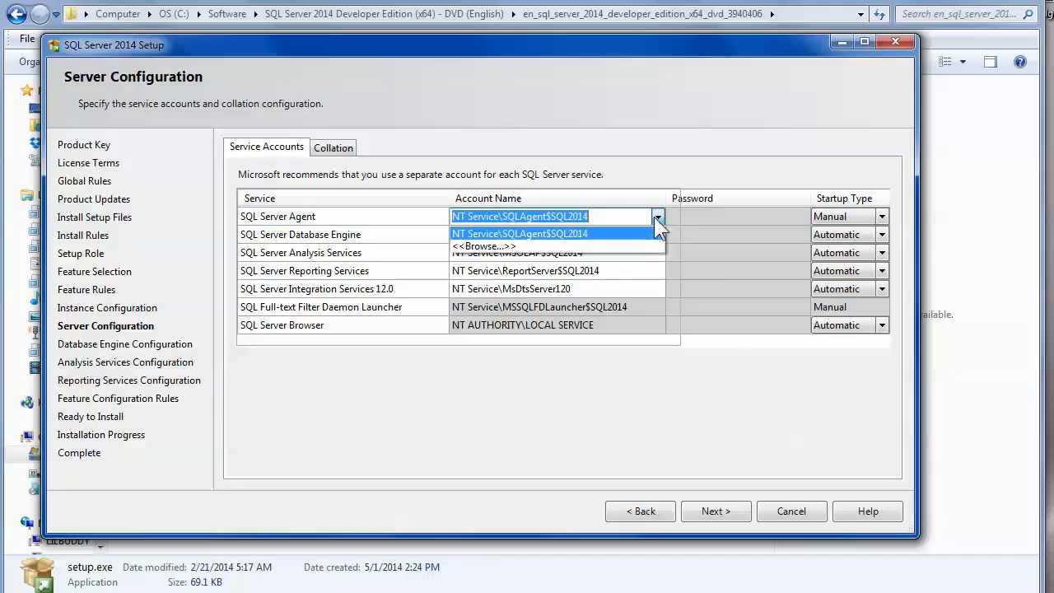
pyautogui.click(657, 218)
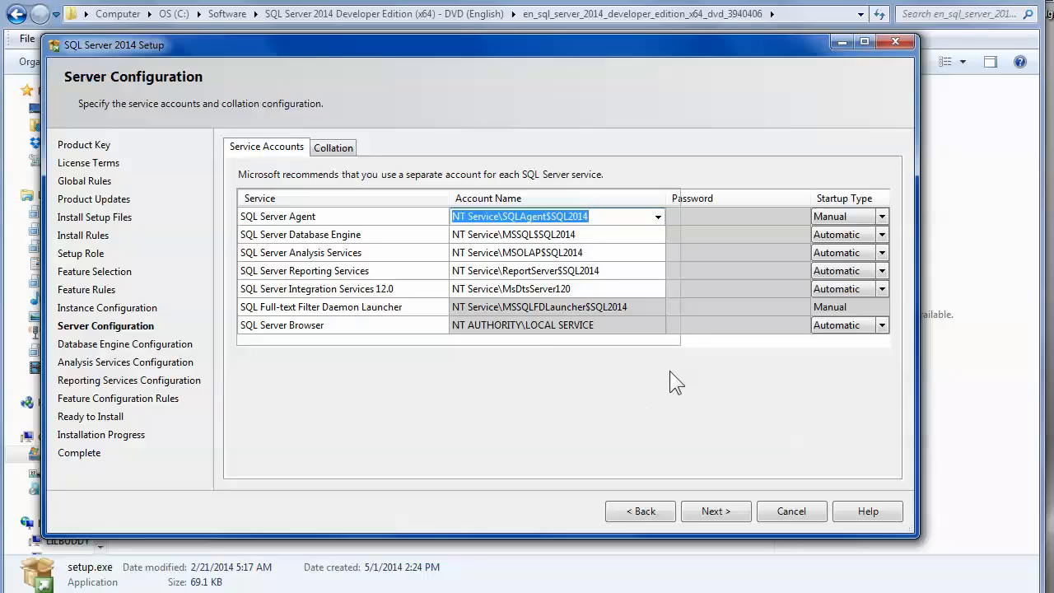
pyautogui.click(717, 511)
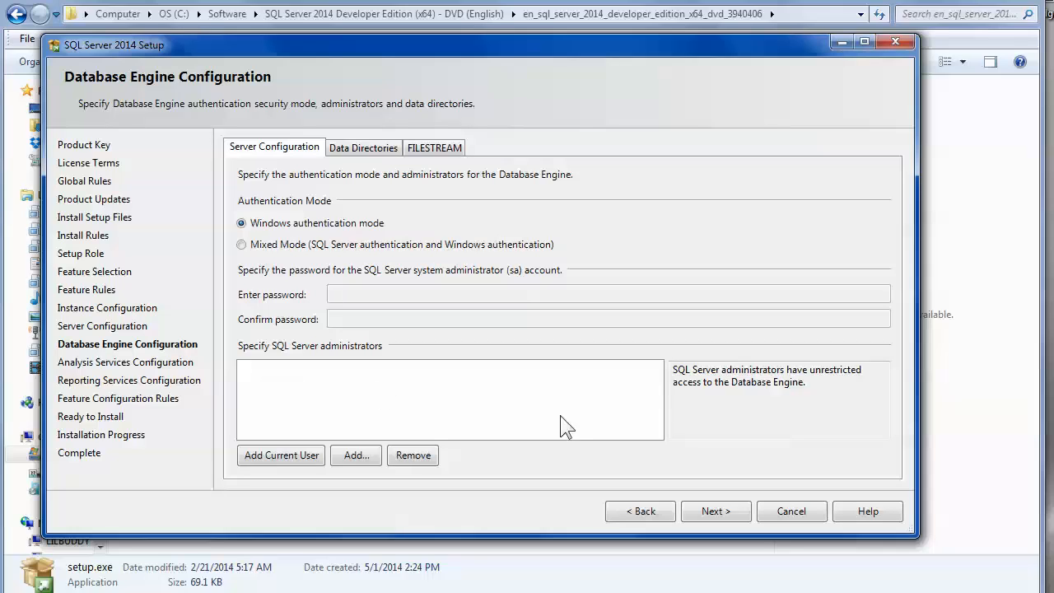
# Add the current user as a SQL Server administrator for the Database Engine, keeping Windows authentication mode
pyautogui.click(716, 511)
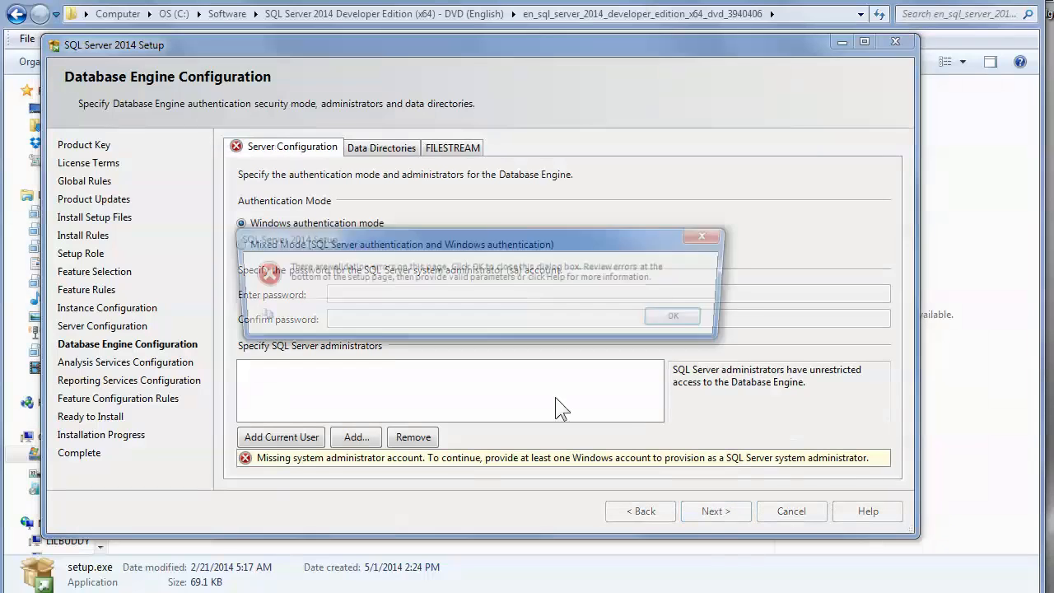
pyautogui.click(686, 323)
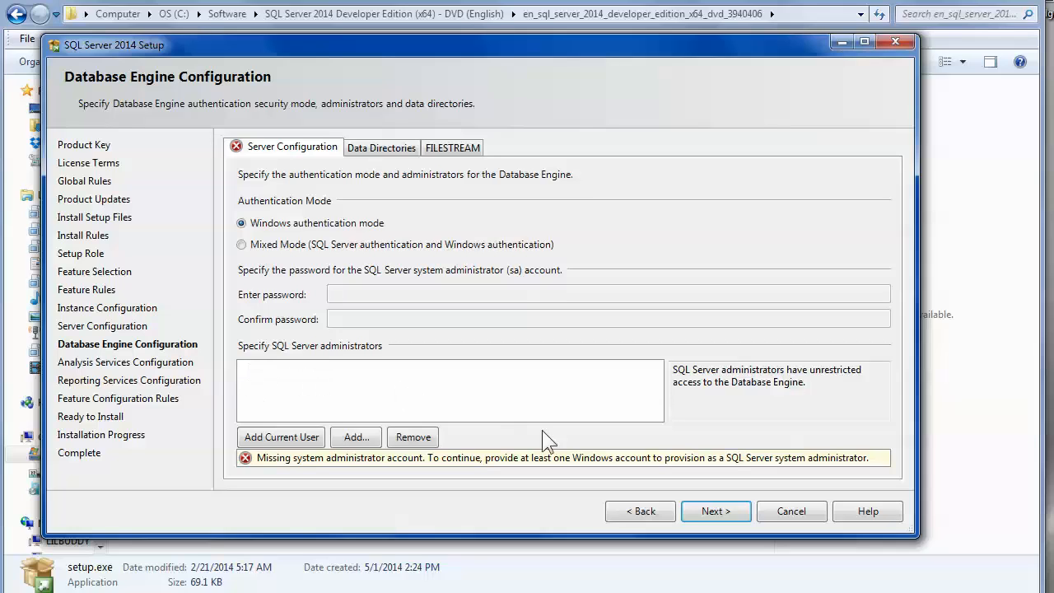
pyautogui.click(254, 441)
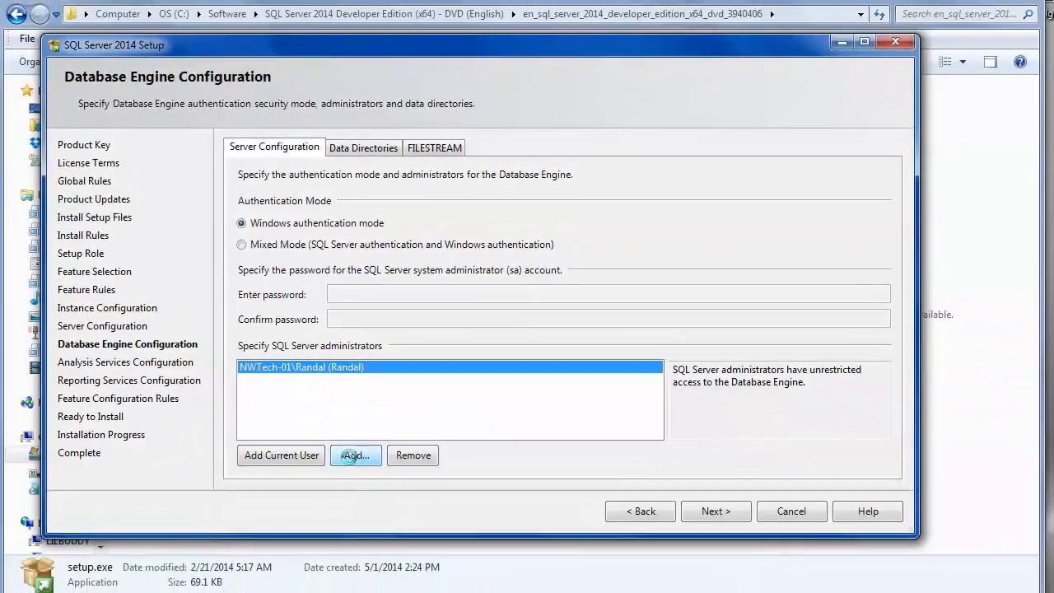
# Add the local Admin account to the Database Engine's SQL Server administrators and proceed to the Analysis Services configuration
pyautogui.click(316, 492)
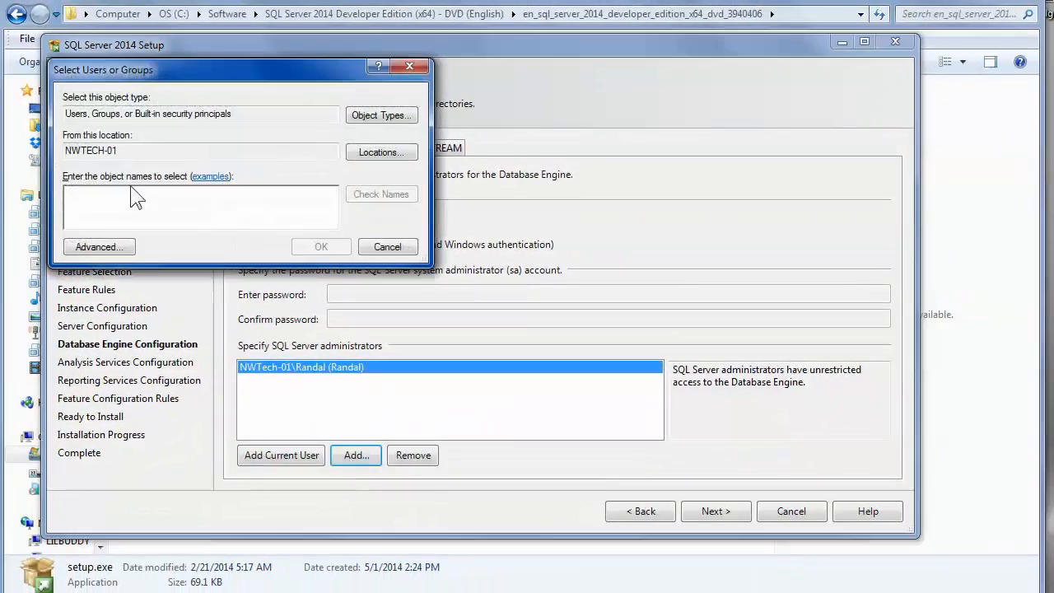
pyautogui.write('Admin')
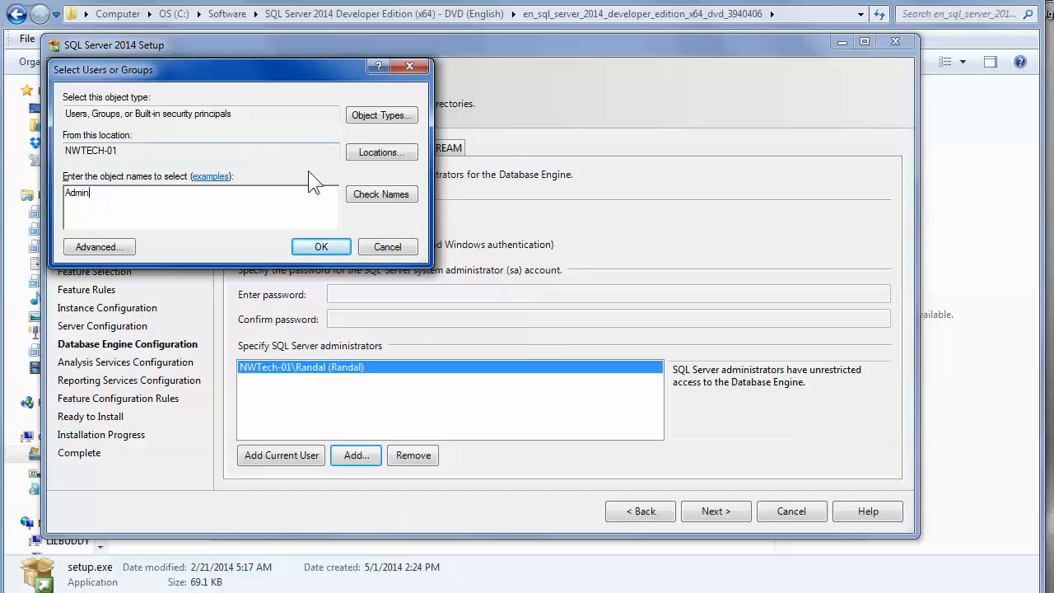
pyautogui.click(383, 194)
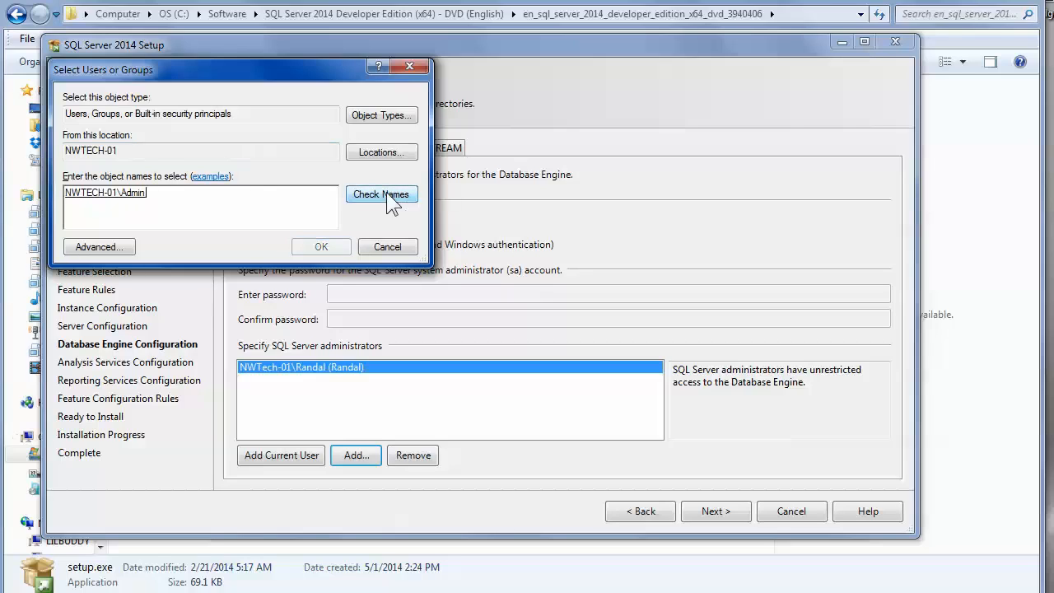
pyautogui.click(321, 247)
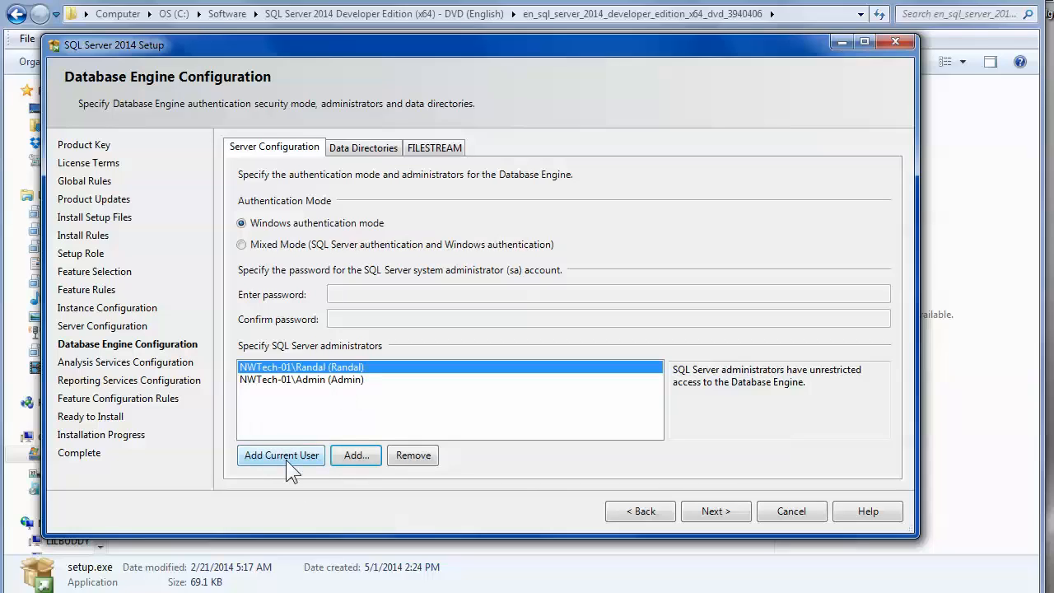
pyautogui.click(347, 380)
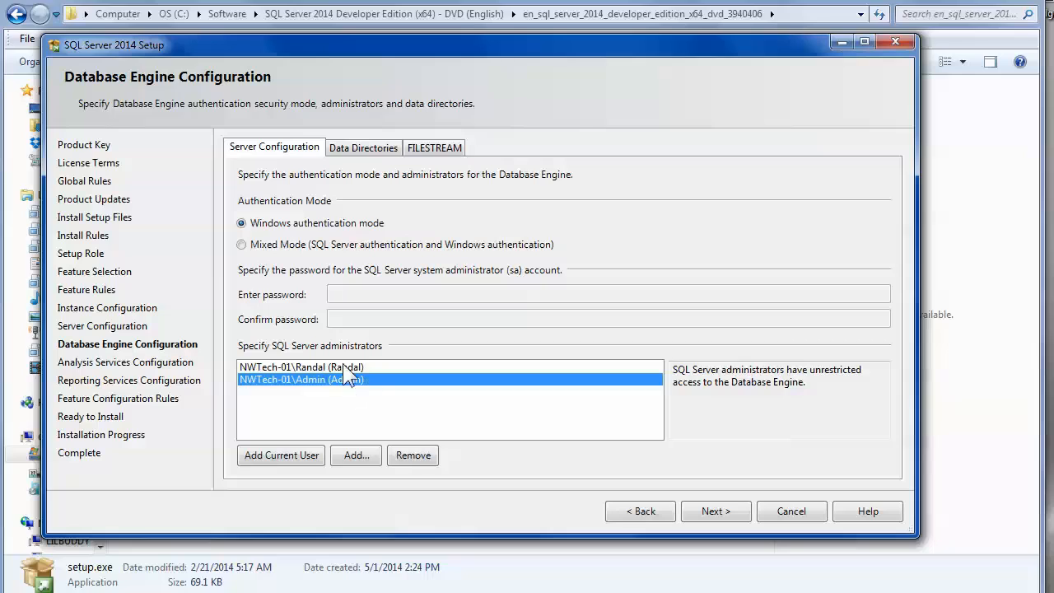
pyautogui.click(734, 510)
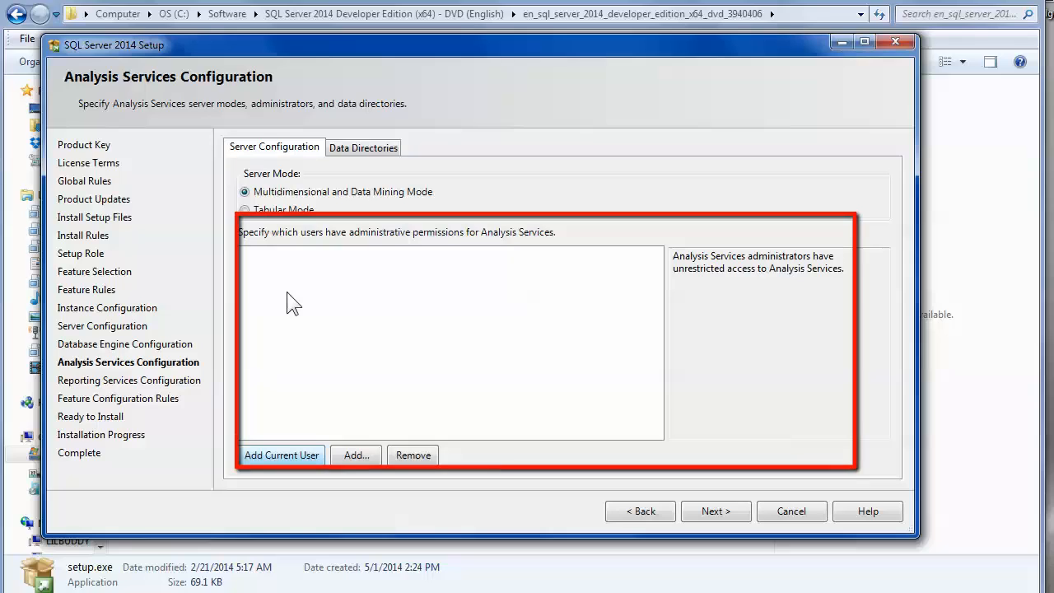
# Give the current user and the local Admin account administrative permissions for Analysis Services
pyautogui.click(357, 457)
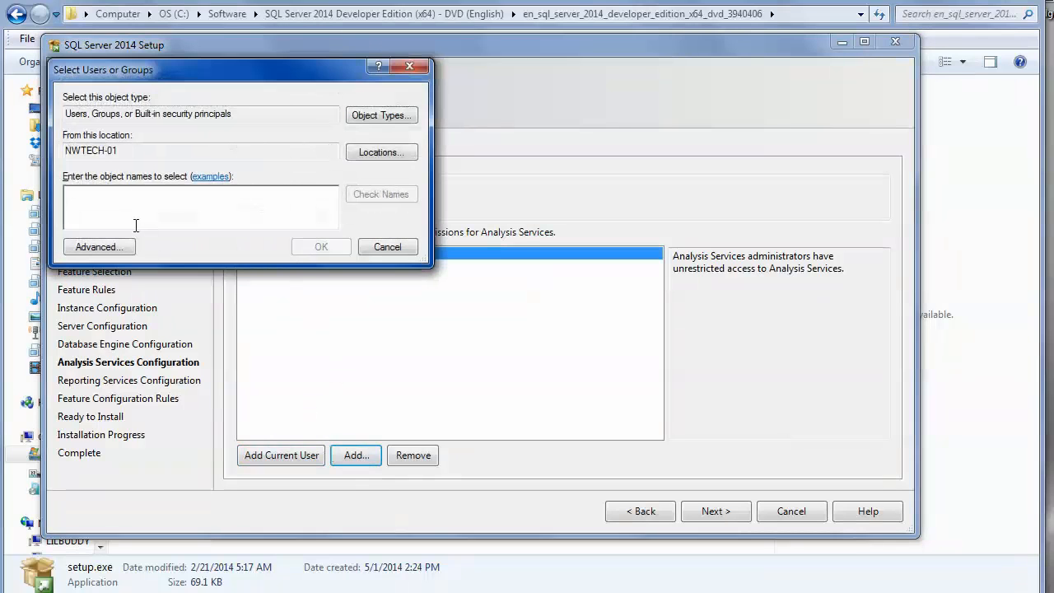
pyautogui.write('Admin')
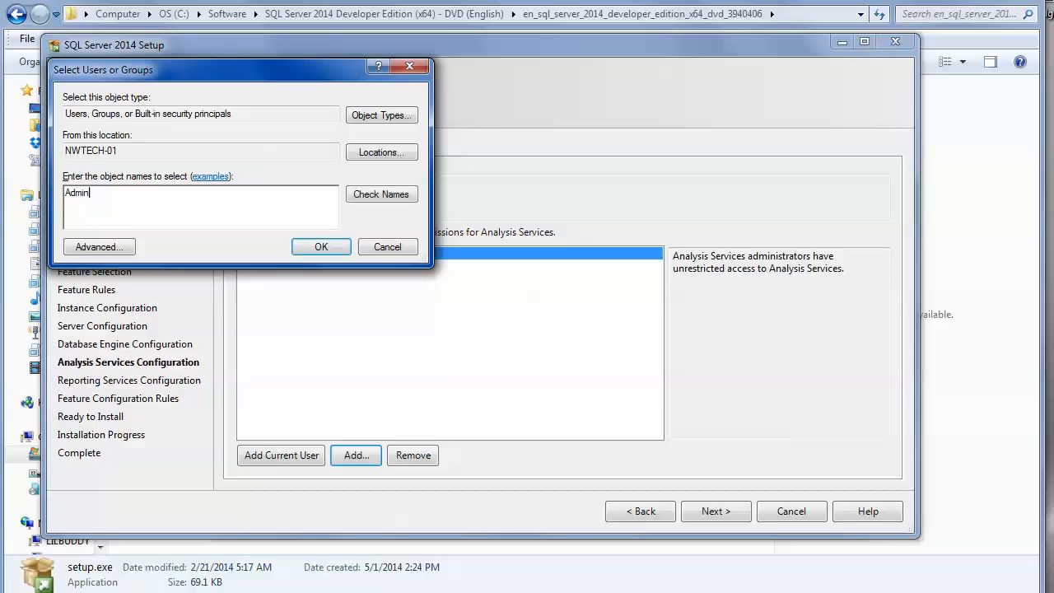
pyautogui.click(362, 196)
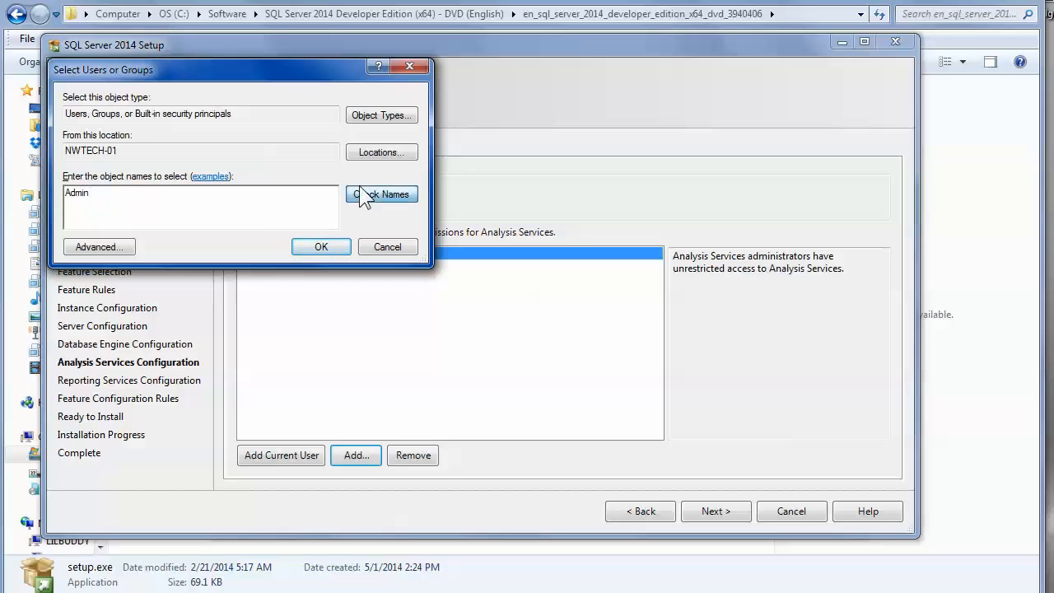
pyautogui.click(313, 247)
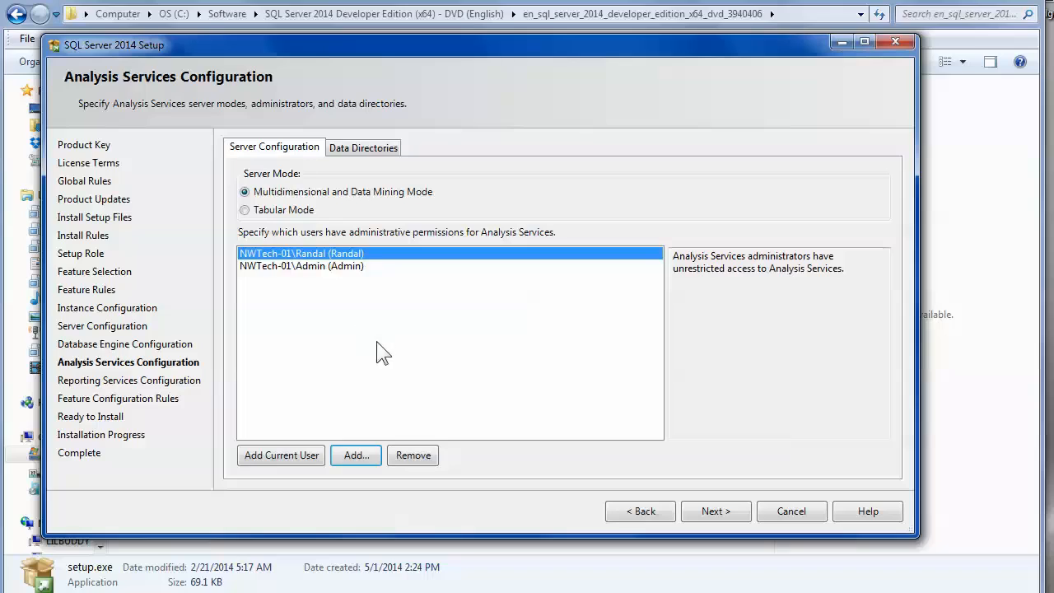
# Try Tabular Mode as the Analysis Services server mode and switch back to Multidimensional and Data Mining Mode
pyautogui.click(310, 249)
pyautogui.click(245, 210)
pyautogui.click(268, 192)
# Keep Install and configure for Reporting Services Native Mode and start the SQL Server 2014 installation
pyautogui.click(716, 514)
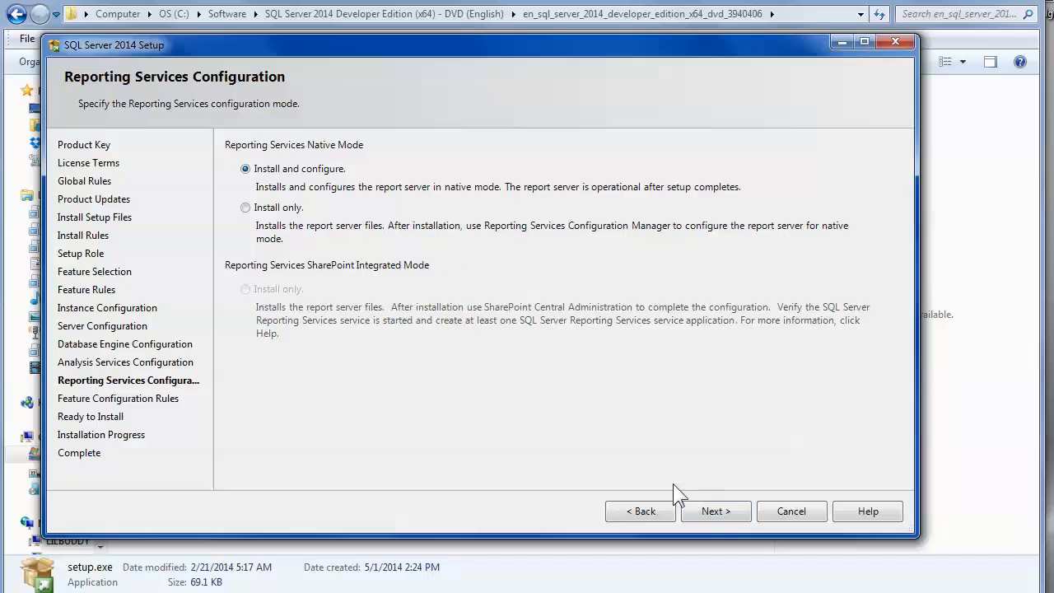
pyautogui.click(705, 512)
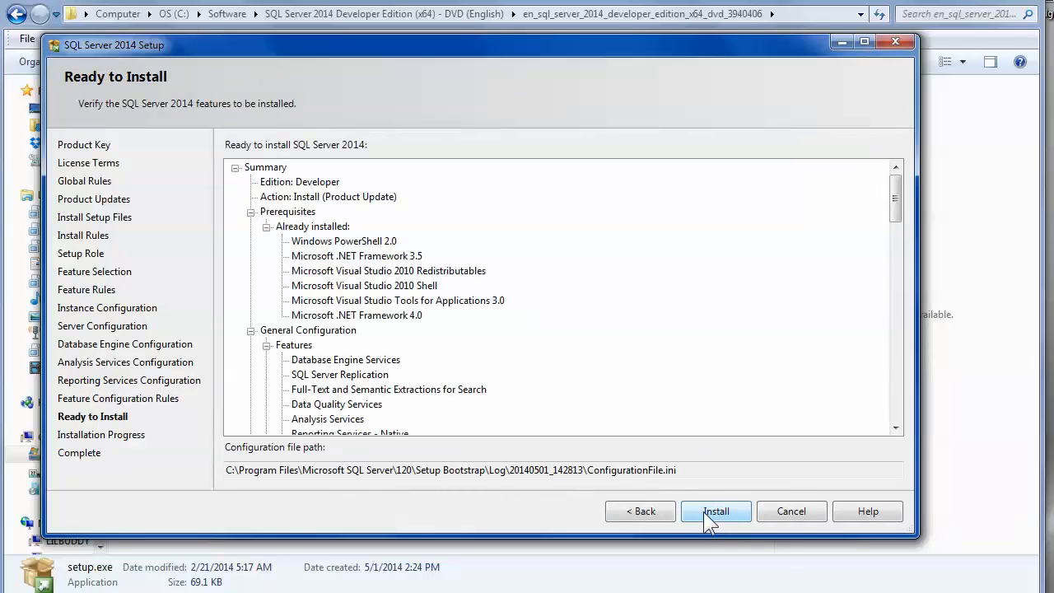
pyautogui.click(703, 511)
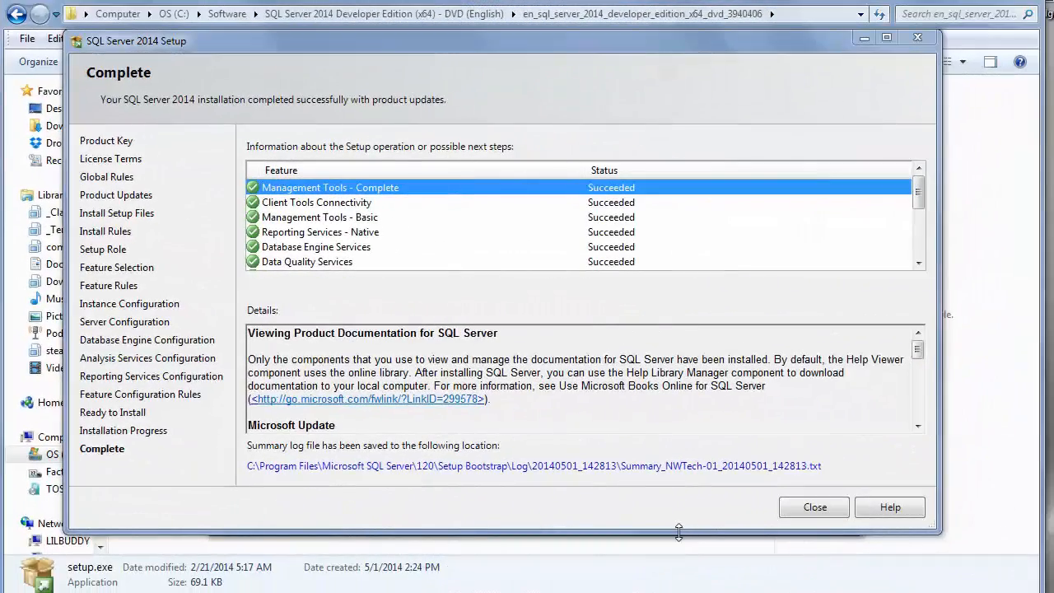
# Review the installation status of the features, and close the setup wizard and the SQL Server Installation Center
pyautogui.moveTo(918, 196); pyautogui.dragTo(864, 171)
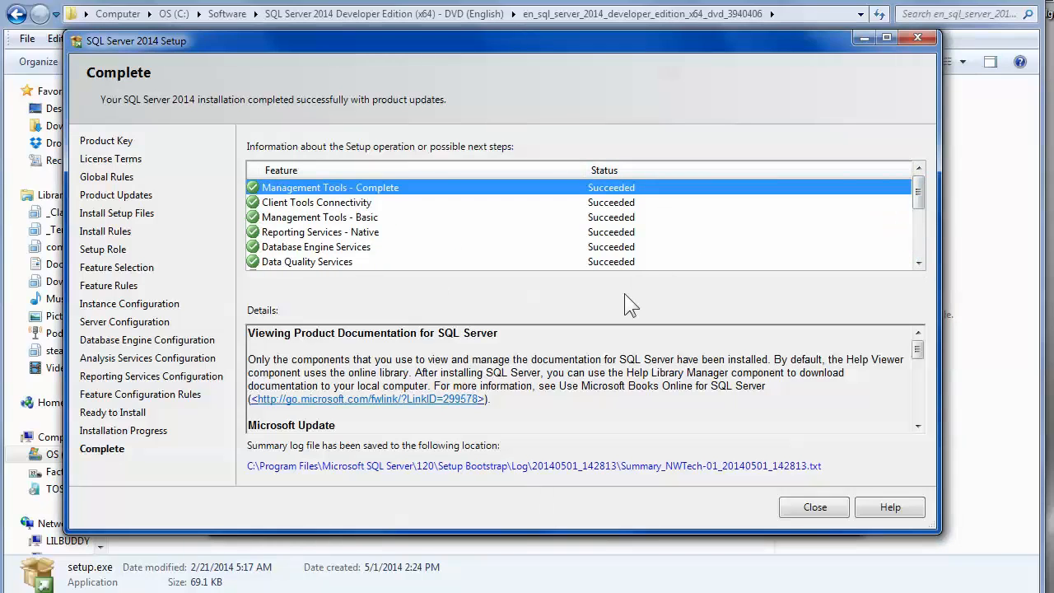
pyautogui.click(813, 509)
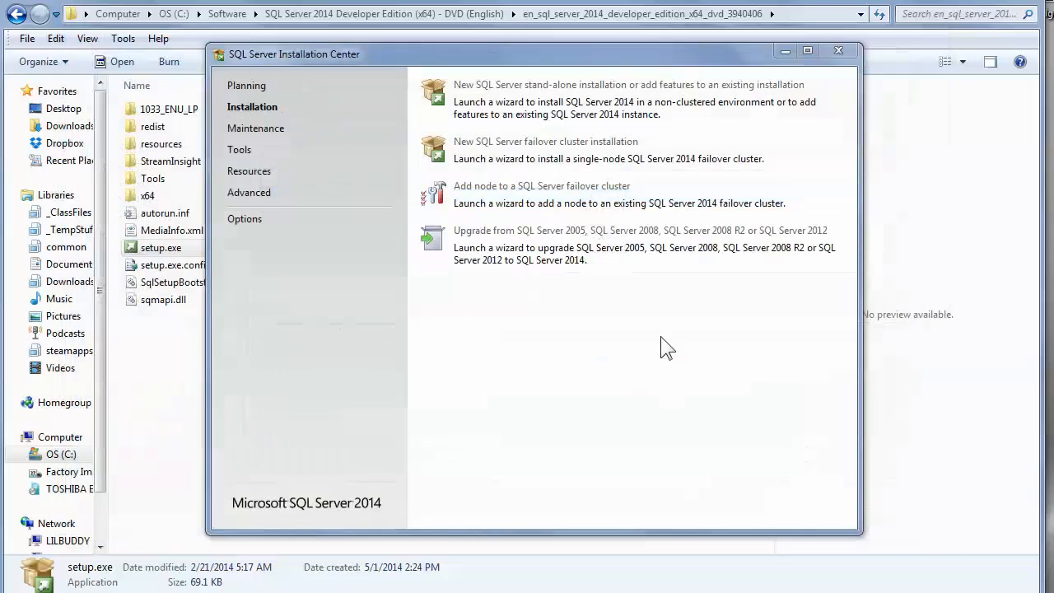
pyautogui.click(840, 53)
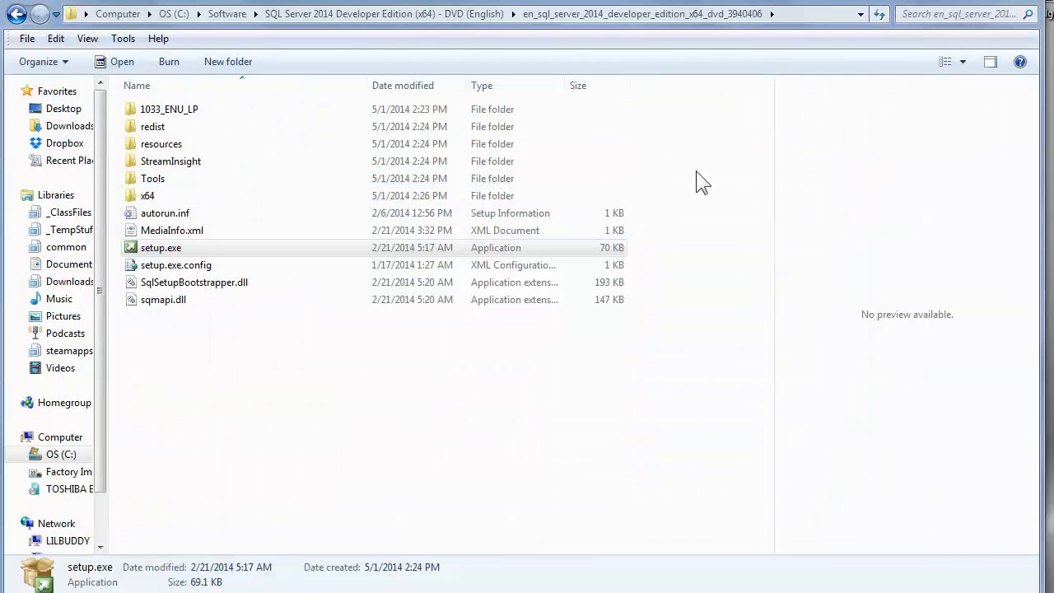
# Open SQL Server 2014 Management Studio without importing the 2008 user settings, and connect to the Localhost\SQL2014 database engine with Windows Authentication
pyautogui.press('super')
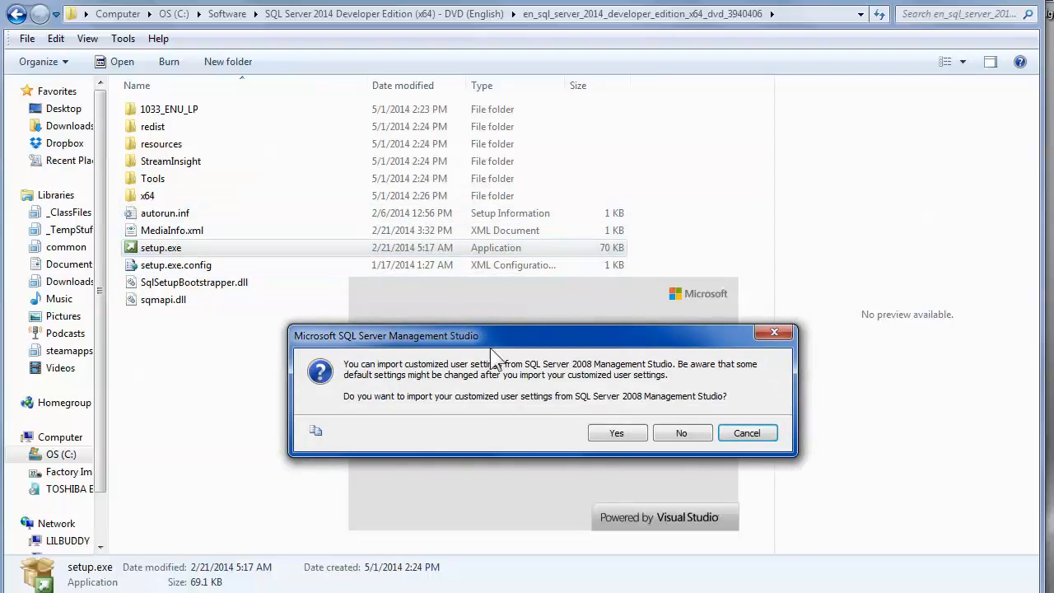
pyautogui.click(683, 255)
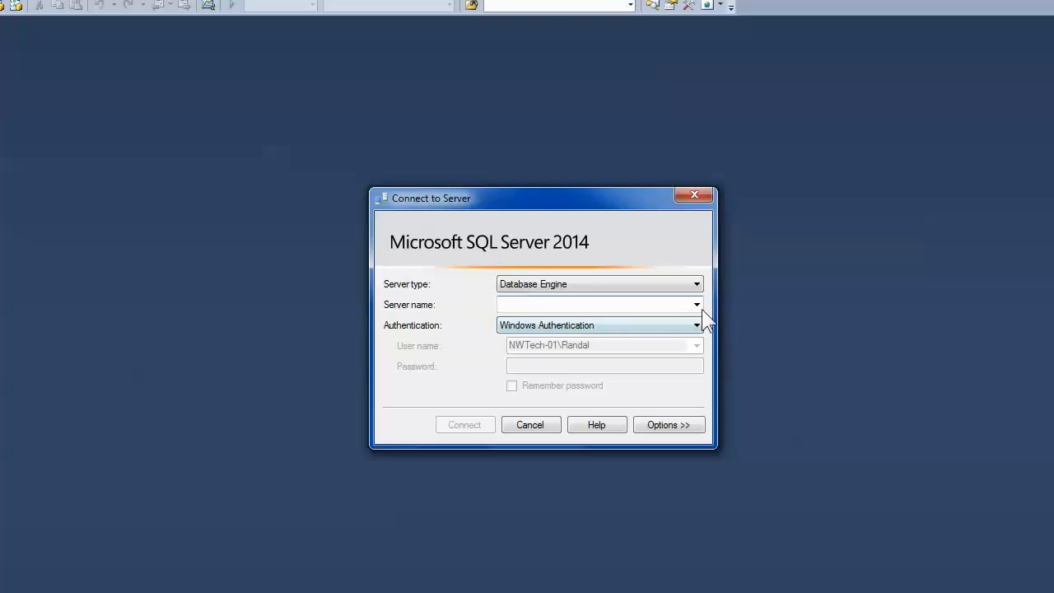
pyautogui.click(697, 305)
pyautogui.click(527, 304)
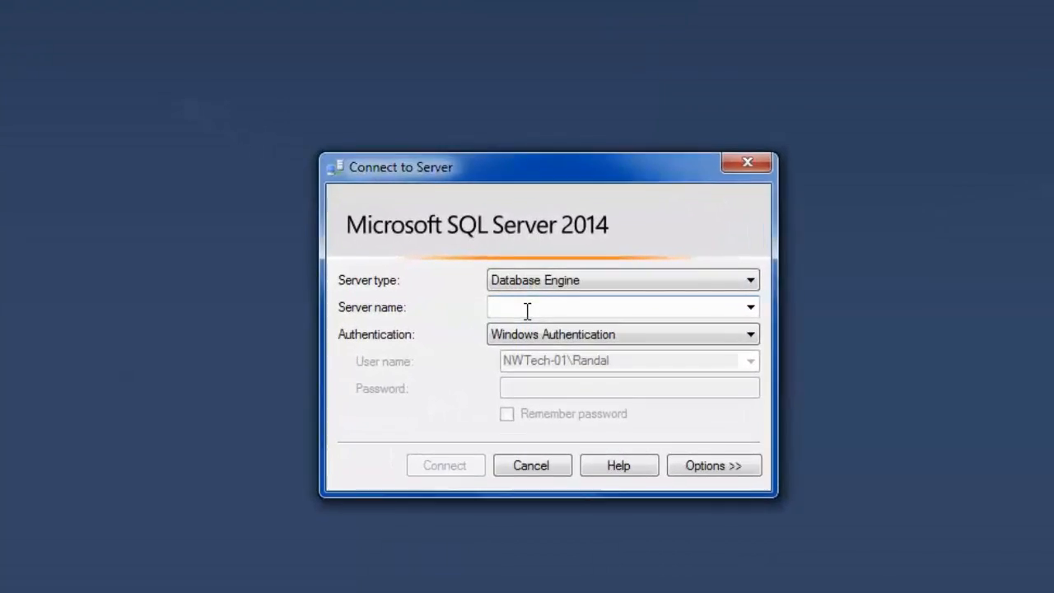
pyautogui.write('Lol')
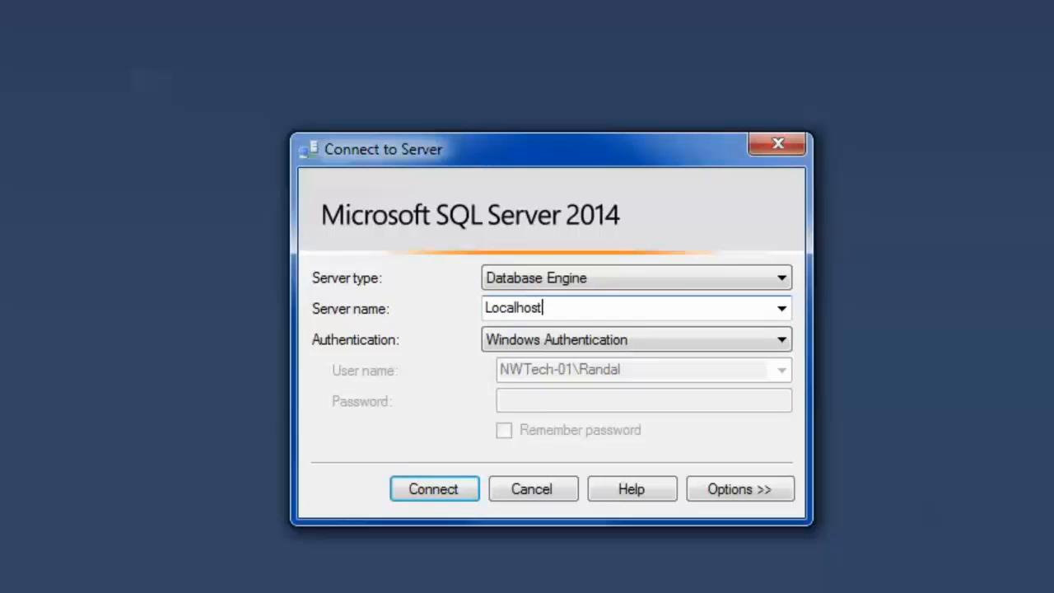
pyautogui.moveTo(589, 301); pyautogui.dragTo(439, 301)
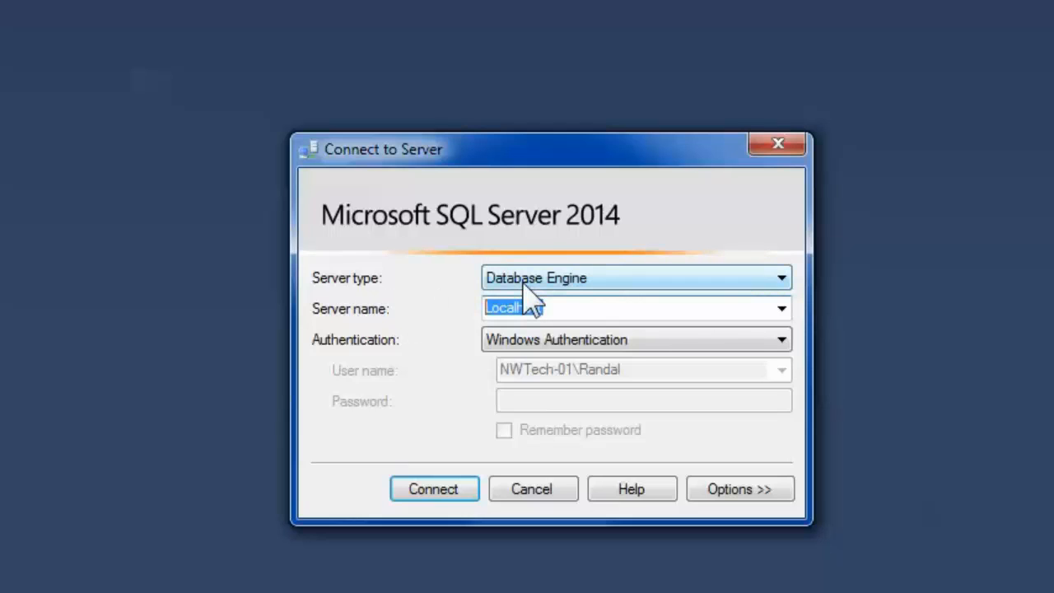
pyautogui.click(570, 308)
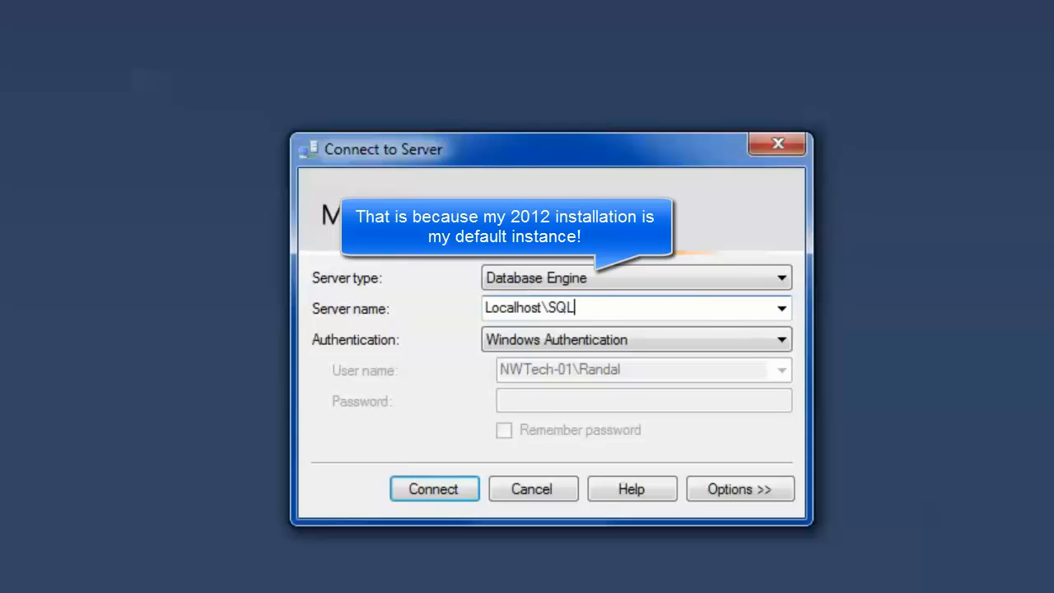
pyautogui.write('\\SQL2014')
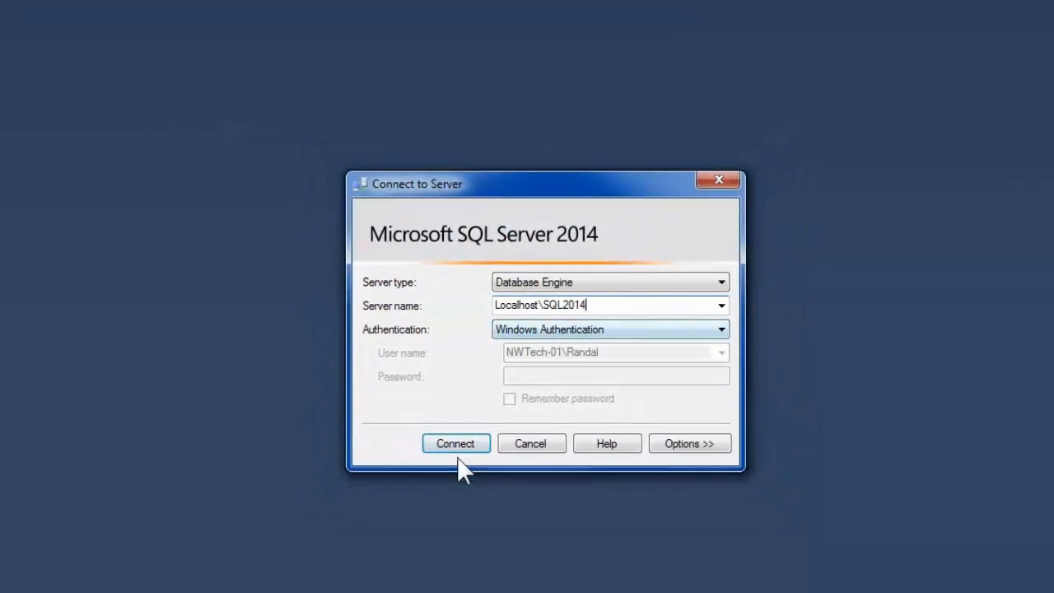
pyautogui.click(458, 437)
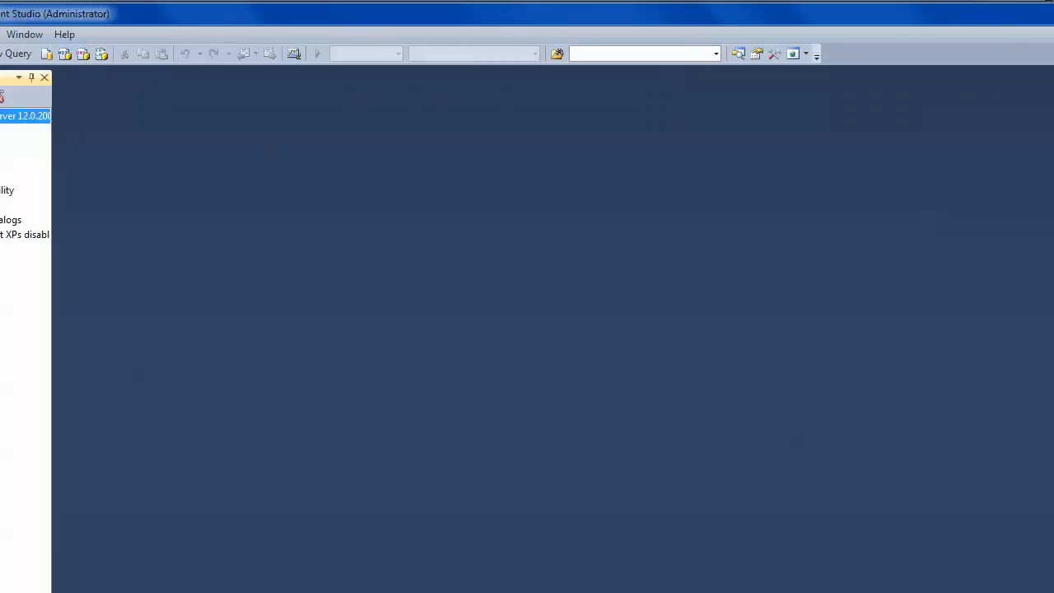
pyautogui.moveTo(1053, 67); pyautogui.dragTo(939, 66)
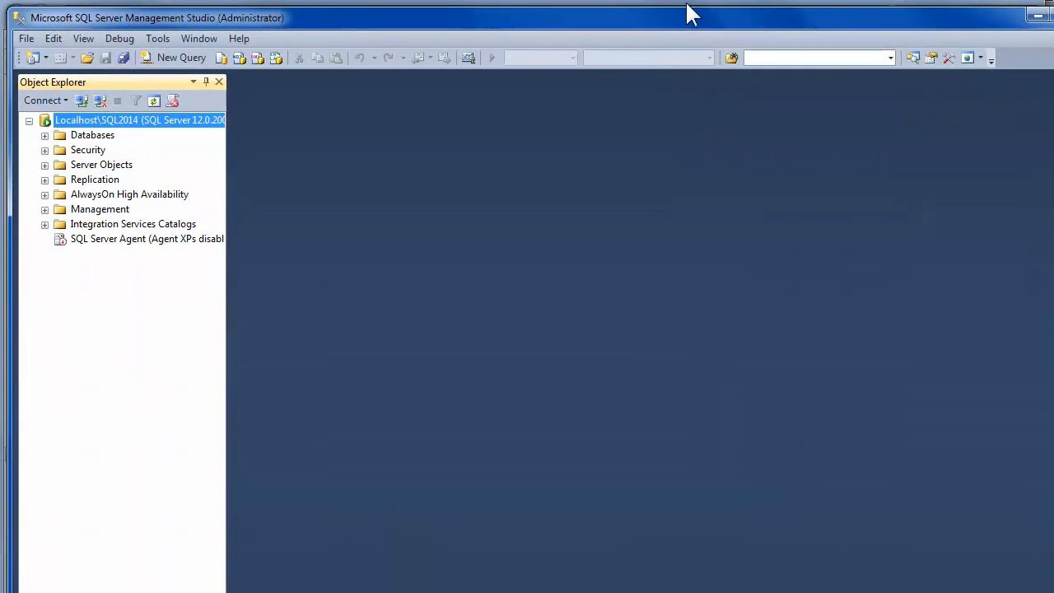
pyautogui.moveTo(683, 10); pyautogui.dragTo(582, 51)
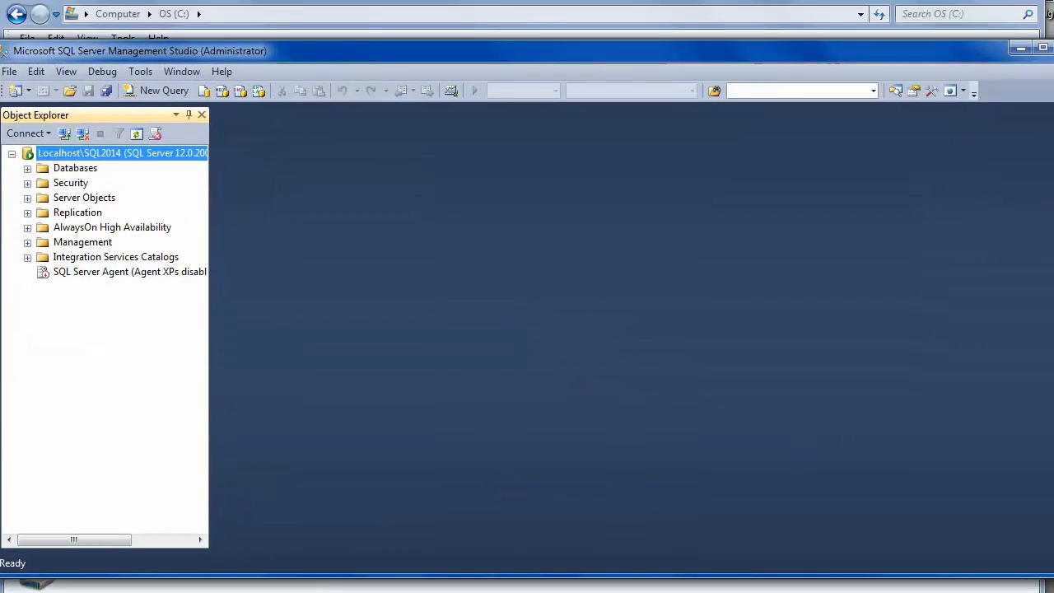
# Create a new query on Localhost\SQL2014 and enter "Select * from master." as the beginning of the statement
pyautogui.click(160, 90)
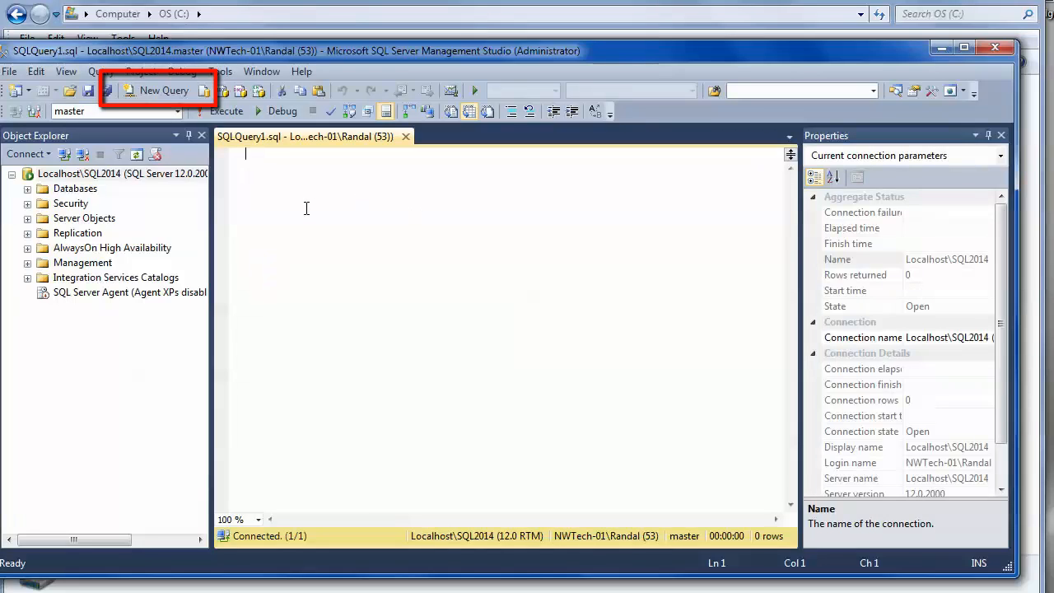
pyautogui.write('Select ')
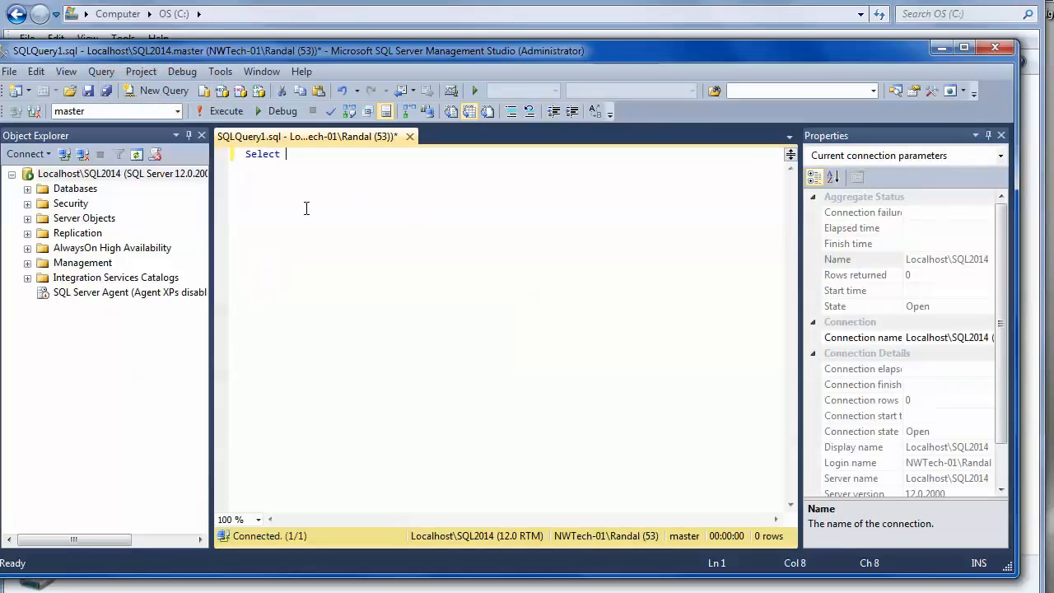
pyautogui.write('* from M')
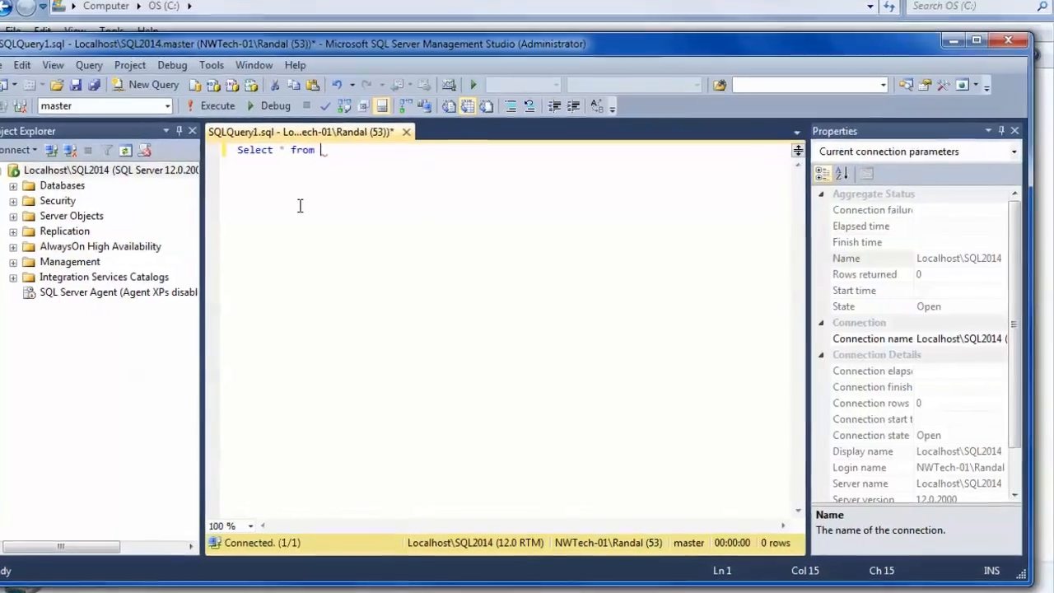
pyautogui.write('as')
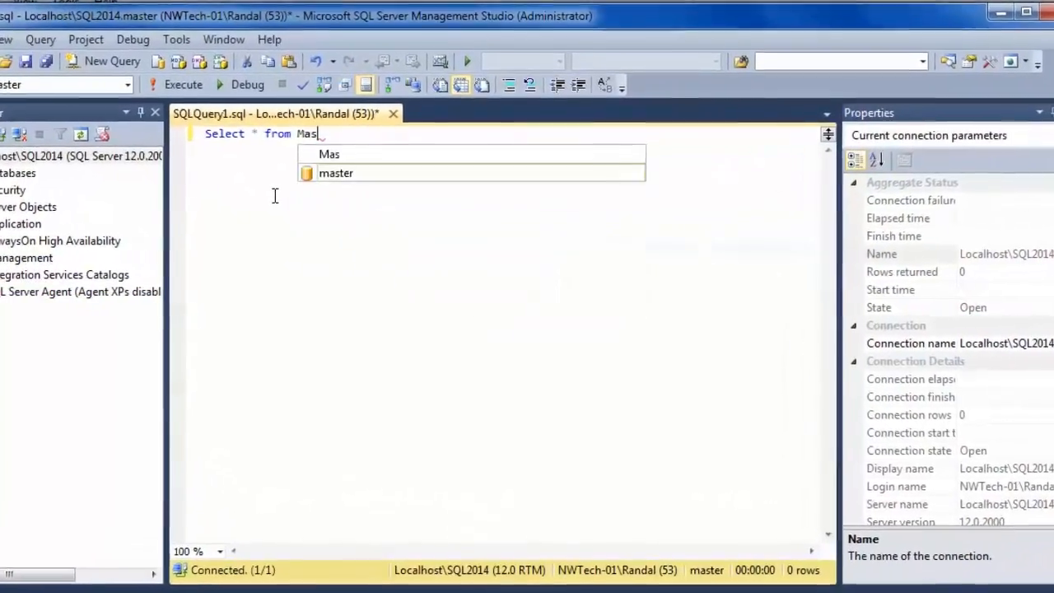
pyautogui.press('Escape')
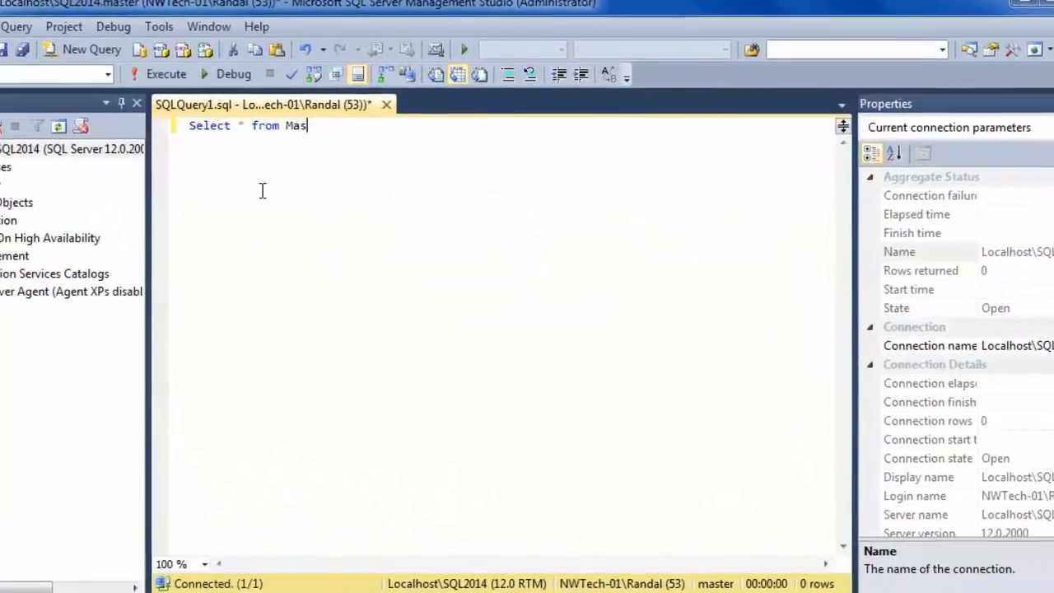
pyautogui.write('t')
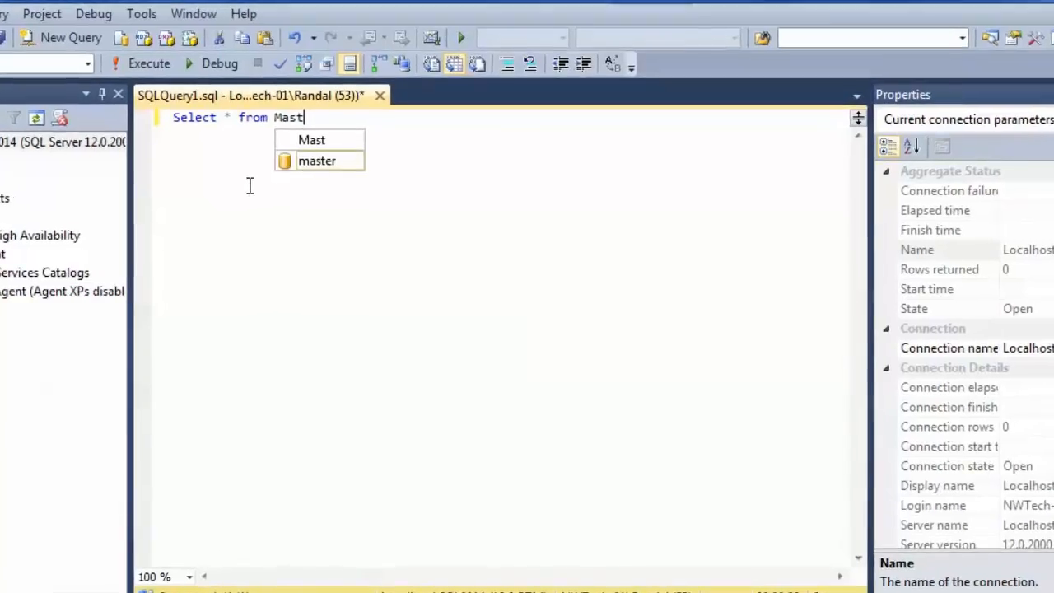
pyautogui.press('Tab')
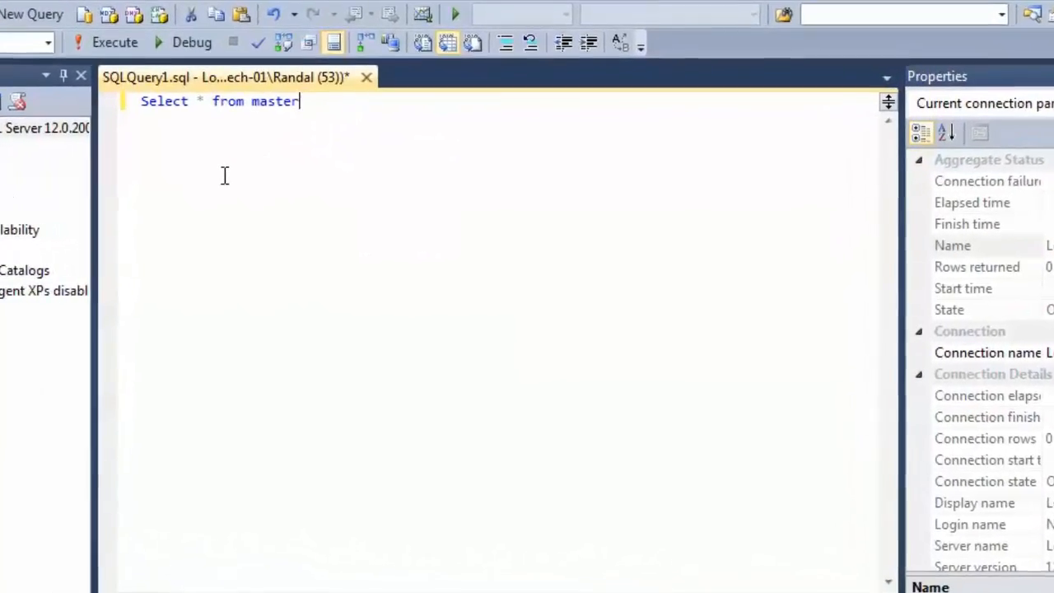
pyautogui.write('.s')
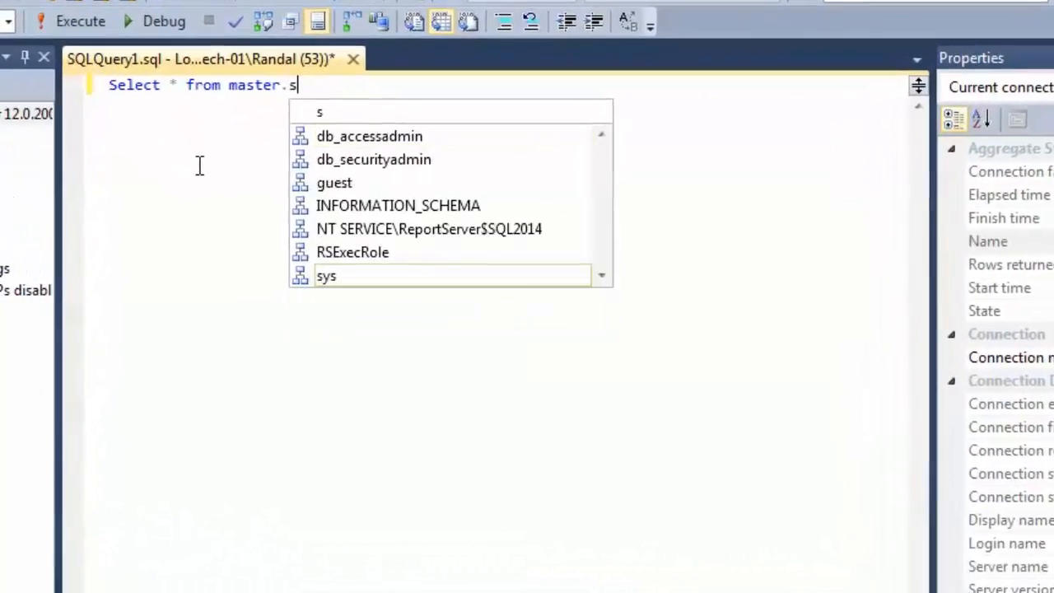
pyautogui.press('BackSpace')
# Try the dbo schema after master in the query and browse the tables it offers
pyautogui.write('d')
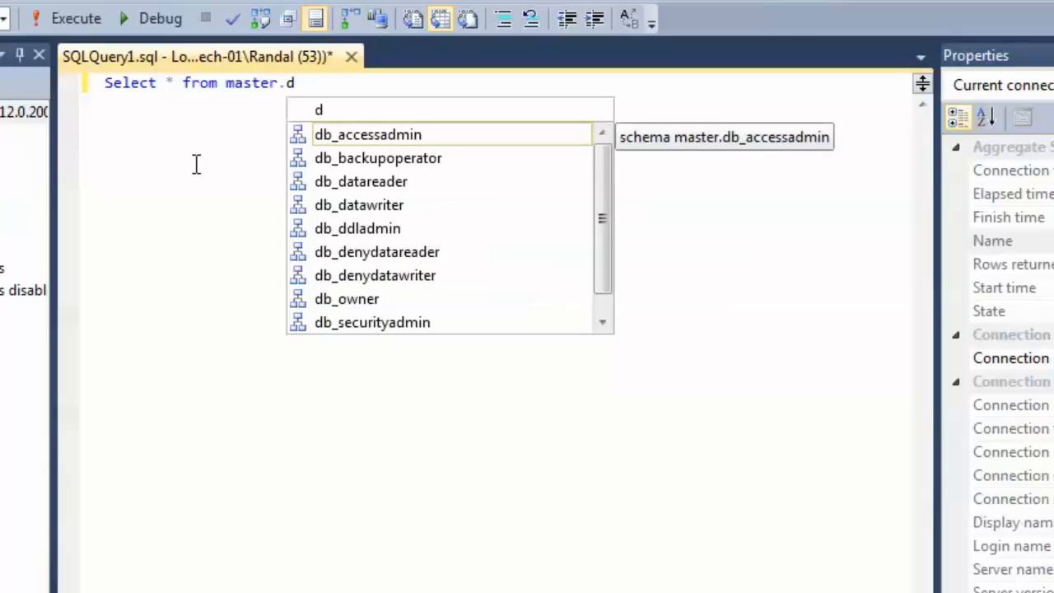
pyautogui.write('bo.')
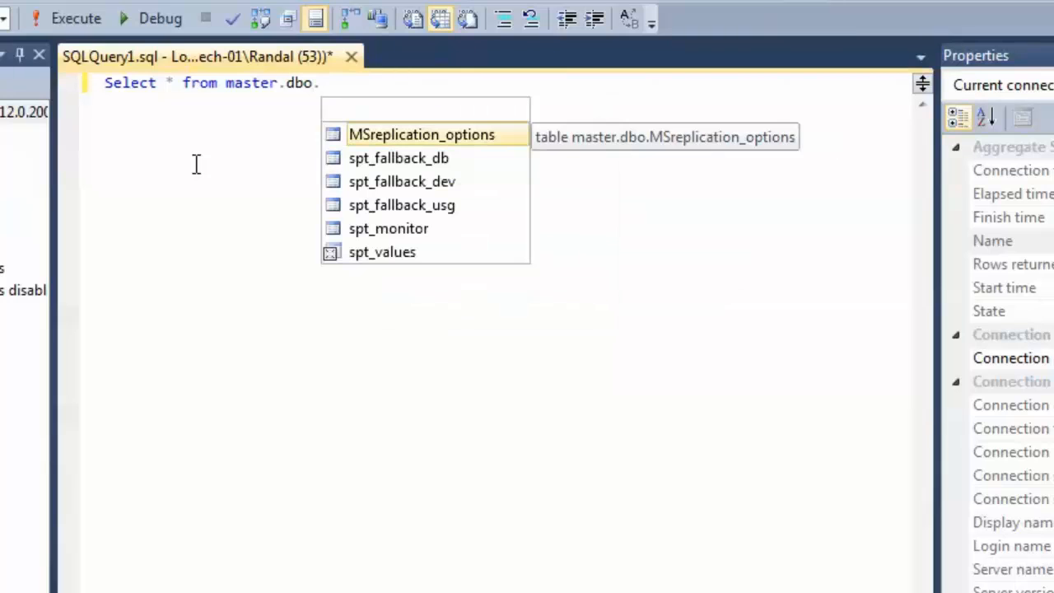
pyautogui.press('Down')
pyautogui.press('Down')
pyautogui.press('Down')
pyautogui.press('Down')
pyautogui.press('Down')
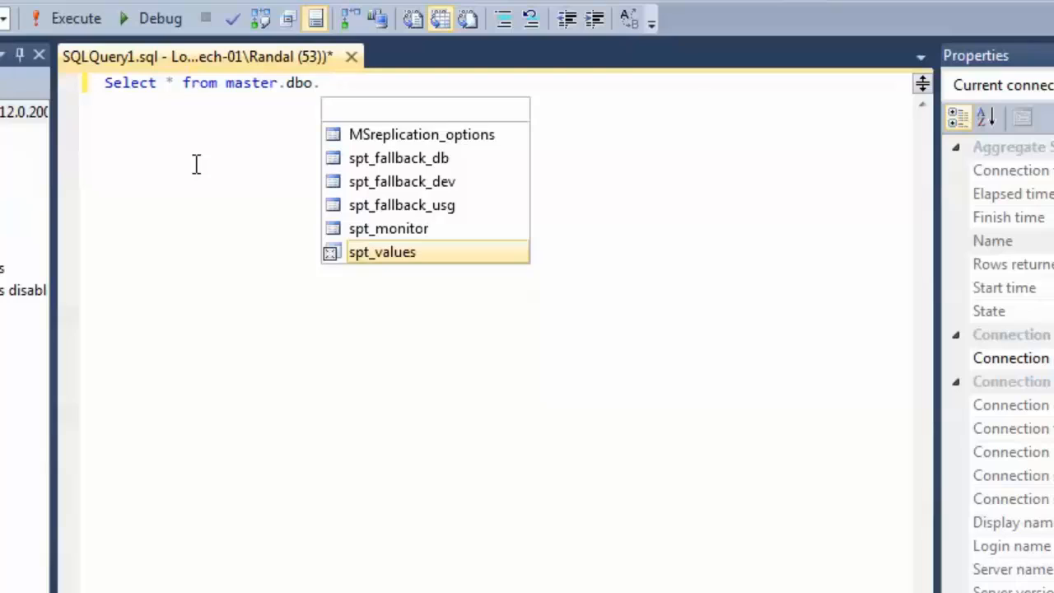
pyautogui.press('BackSpace')
# Add the sys schema after master in the query and browse the suggested system views
pyautogui.write('sy')
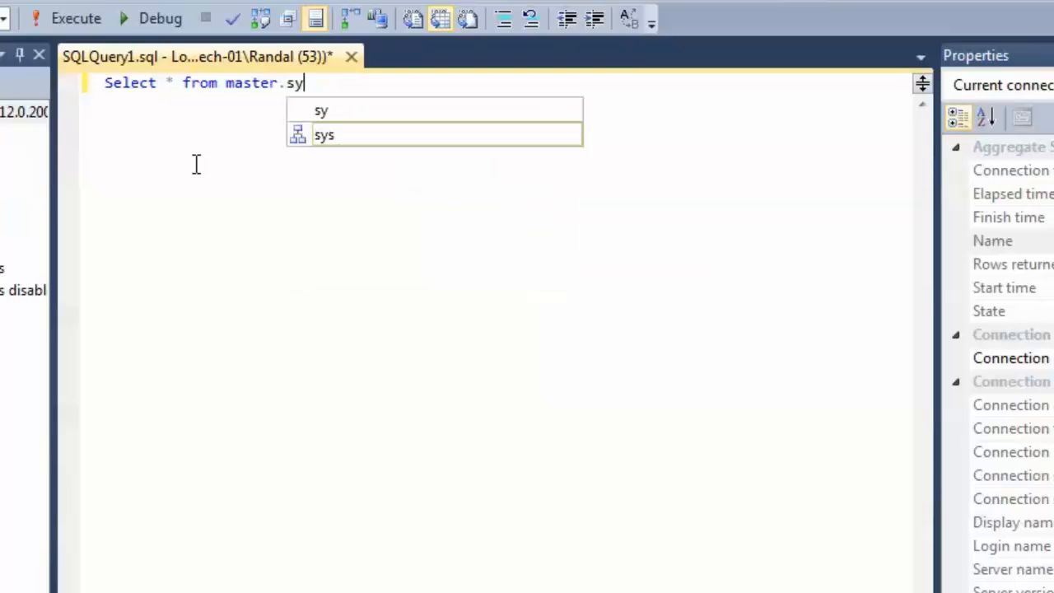
pyautogui.write('s.')
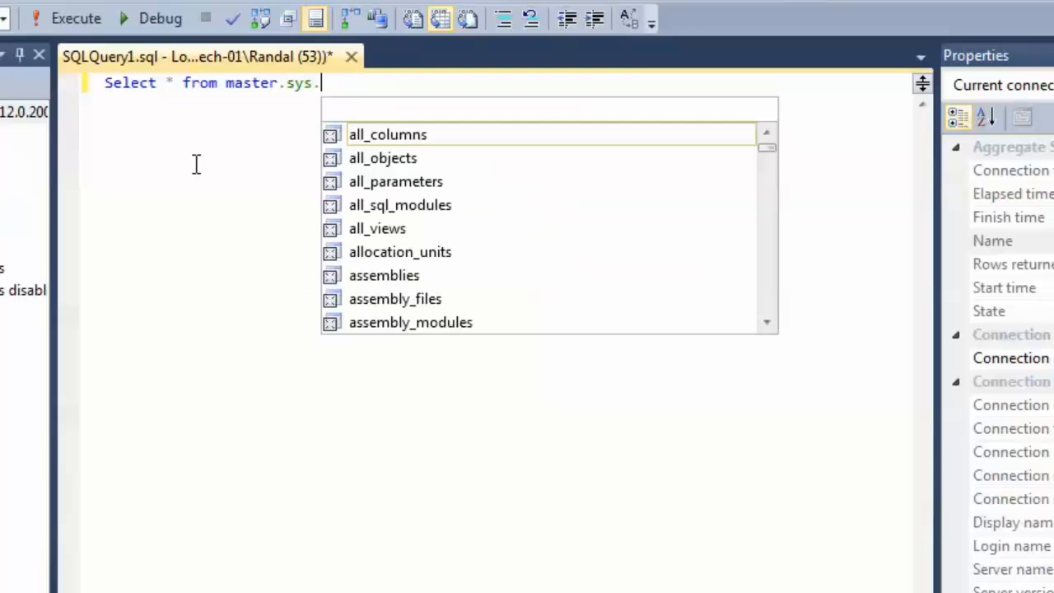
pyautogui.press('Down')
pyautogui.press('Down')
pyautogui.press('Down')
pyautogui.press('Down')
pyautogui.press('Down')
pyautogui.press('Down')
pyautogui.press('Down')
pyautogui.press('Down')
pyautogui.press('Down')
pyautogui.press('Down')
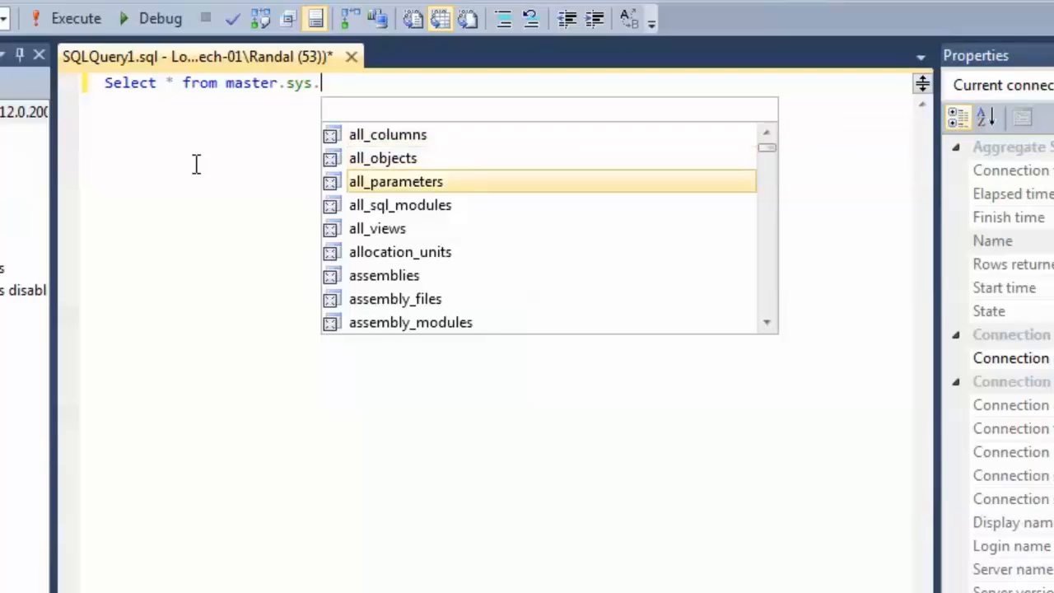
pyautogui.press('Down')
pyautogui.press('Down')
pyautogui.press('Down')
pyautogui.press('Down')
pyautogui.press('Down')
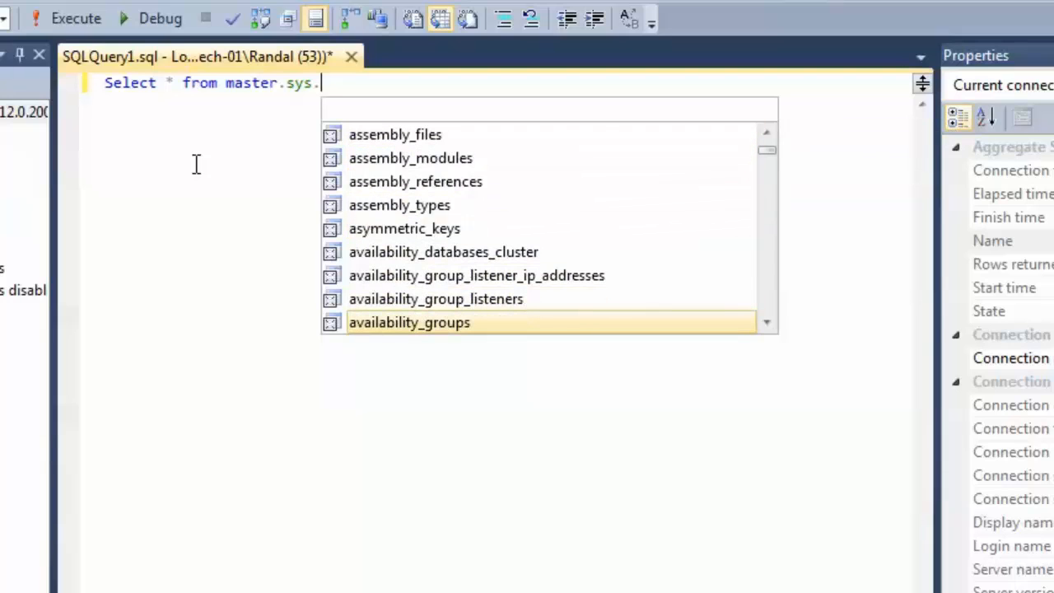
# Complete the statement as "Select * from master.sys.databases" and execute the query
pyautogui.write('data')
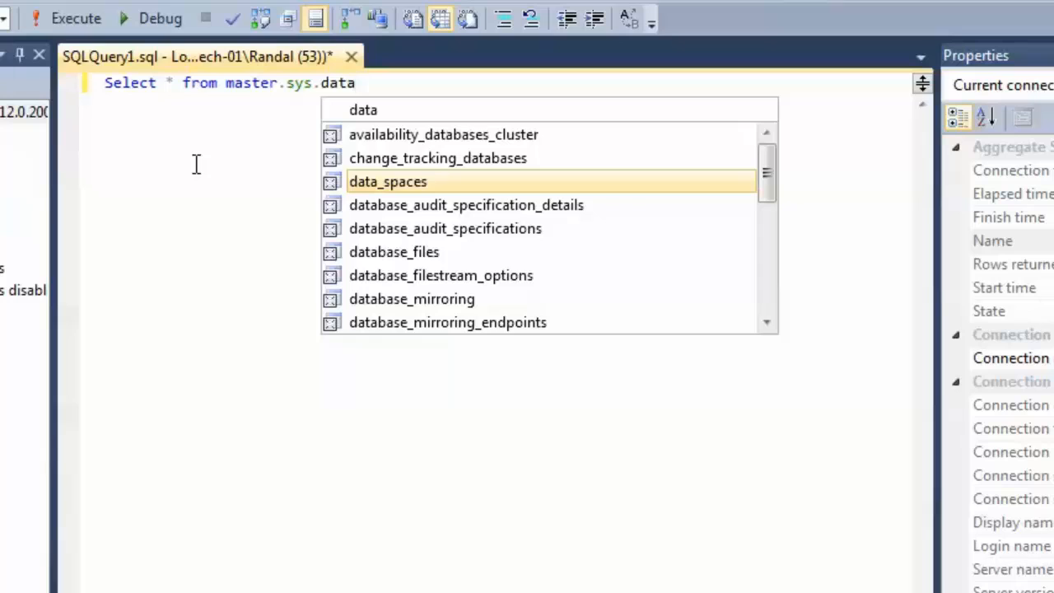
pyautogui.press('Down')
pyautogui.press('Down')
pyautogui.press('Down')
pyautogui.press('Down')
pyautogui.press('Down')
pyautogui.press('Down')
pyautogui.press('Down')
pyautogui.press('Down')
pyautogui.press('Down')
pyautogui.press('Down')
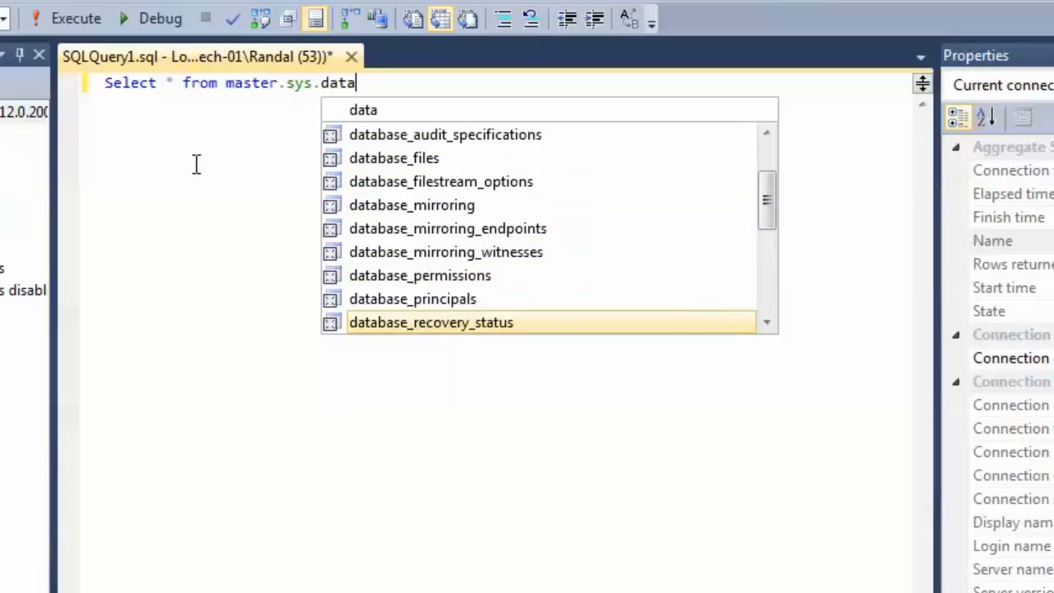
pyautogui.press('Down')
pyautogui.press('Down')
pyautogui.press('Tab')
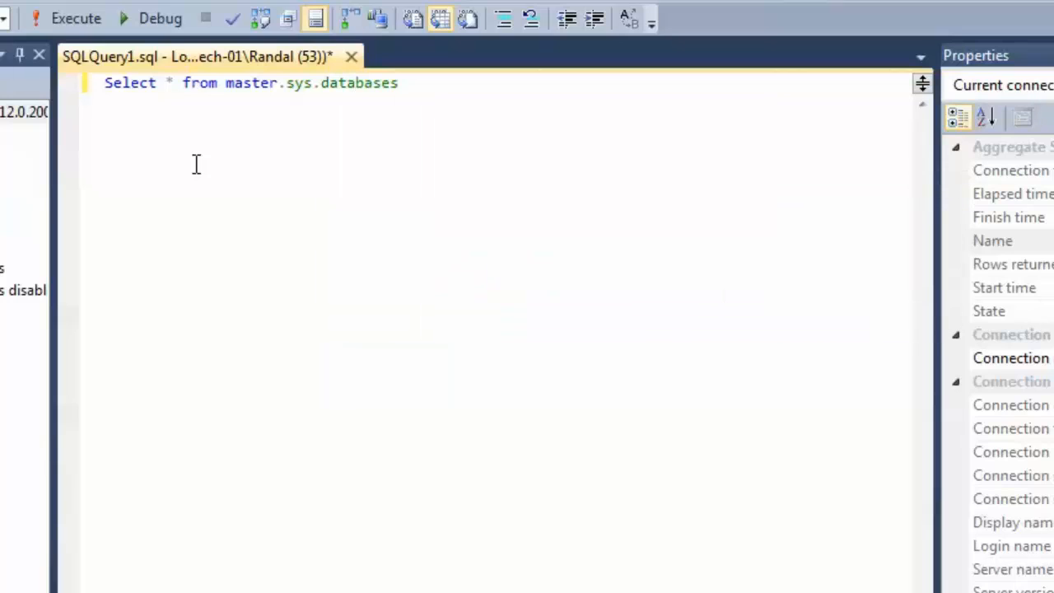
pyautogui.click(76, 18)
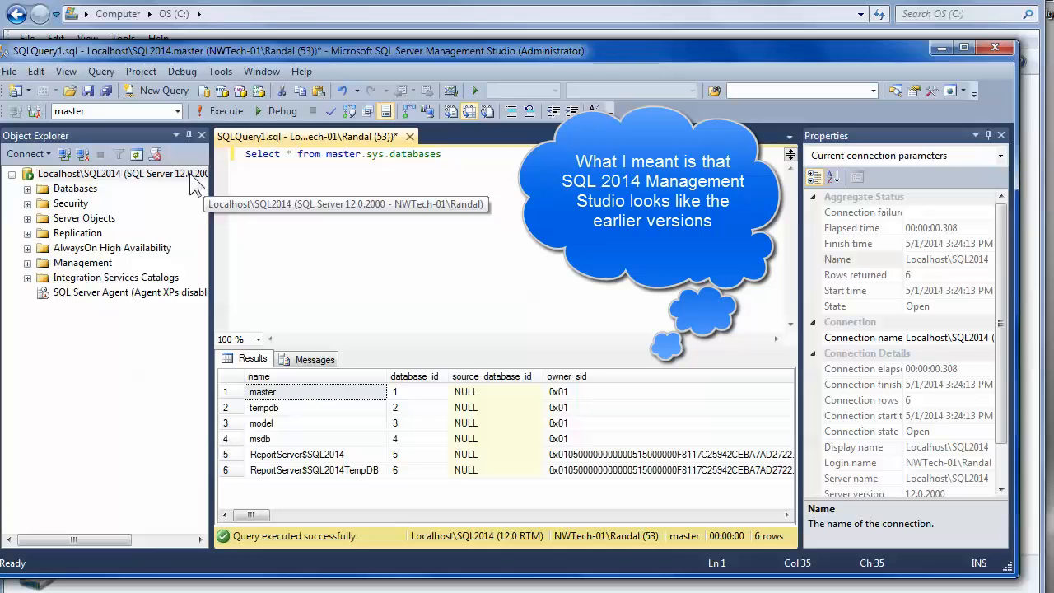
# Connect Object Explorer to the default Localhost database engine with Windows Authentication and widen the server tree to show the full server names
pyautogui.click(32, 154)
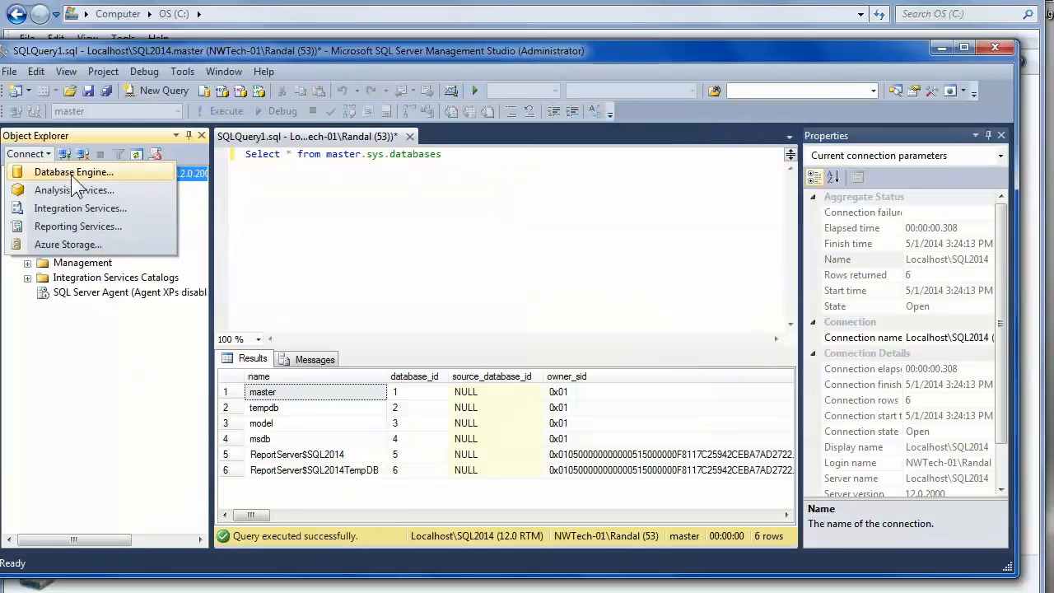
pyautogui.click(72, 173)
pyautogui.click(541, 304)
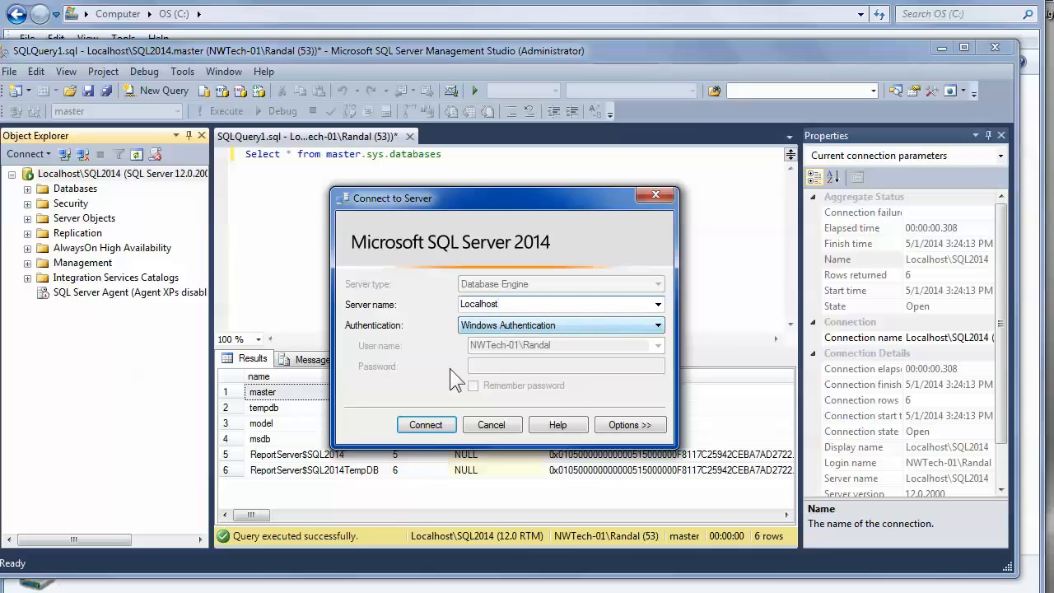
pyautogui.click(426, 425)
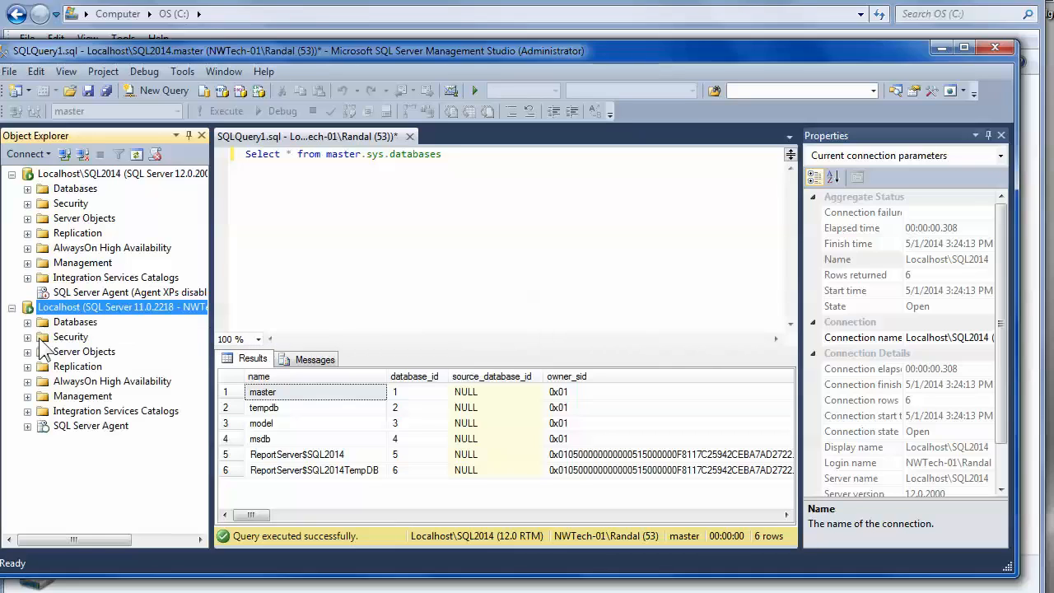
pyautogui.moveTo(213, 270); pyautogui.dragTo(276, 269)
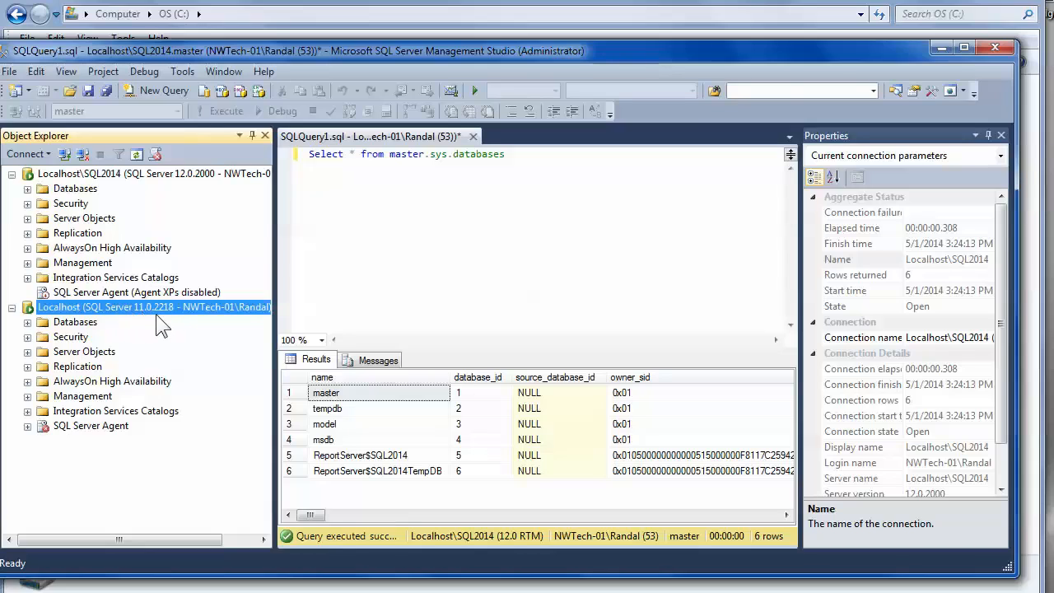
# Connect Object Explorer to the Localhost\SQLExpress database engine with Windows Authentication
pyautogui.click(29, 154)
pyautogui.click(57, 171)
pyautogui.press('Tab')
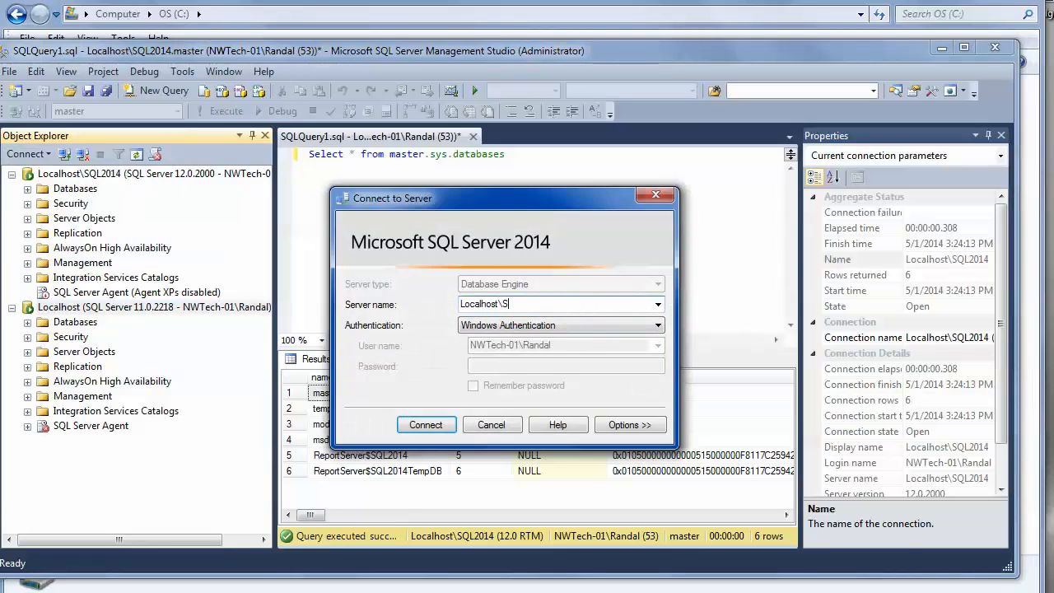
pyautogui.write('xpress')
pyautogui.click(416, 425)
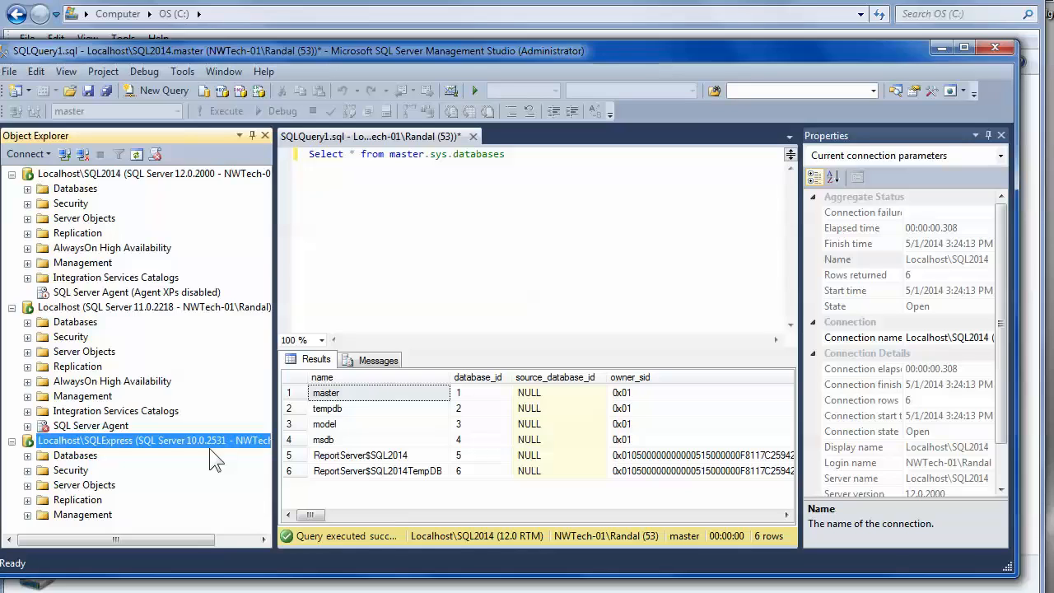
# Select the SQL2014, default Localhost and SQLExpress servers in turn in Object Explorer to compare their version numbers
pyautogui.click(124, 174)
pyautogui.click(149, 306)
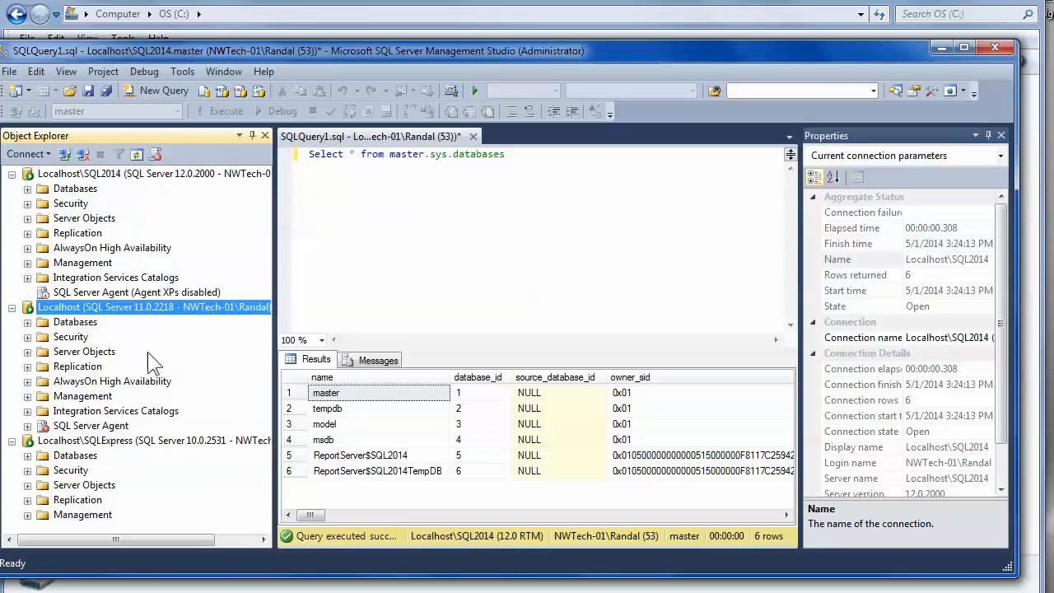
pyautogui.click(151, 441)
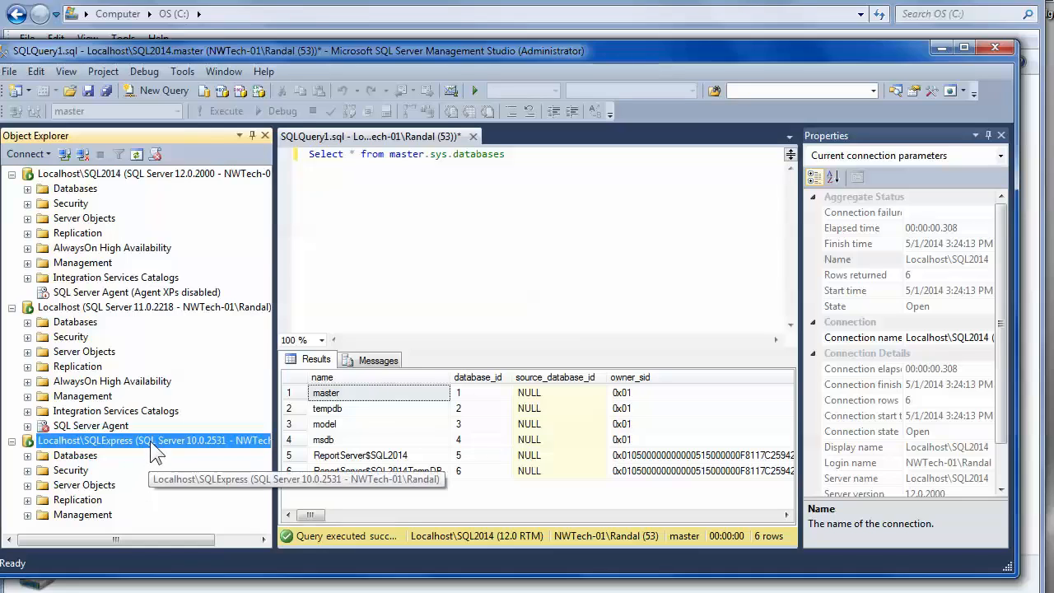
# View the About information for Management Studio with its component versions, and close it
pyautogui.moveTo(332, 56); pyautogui.dragTo(351, 50)
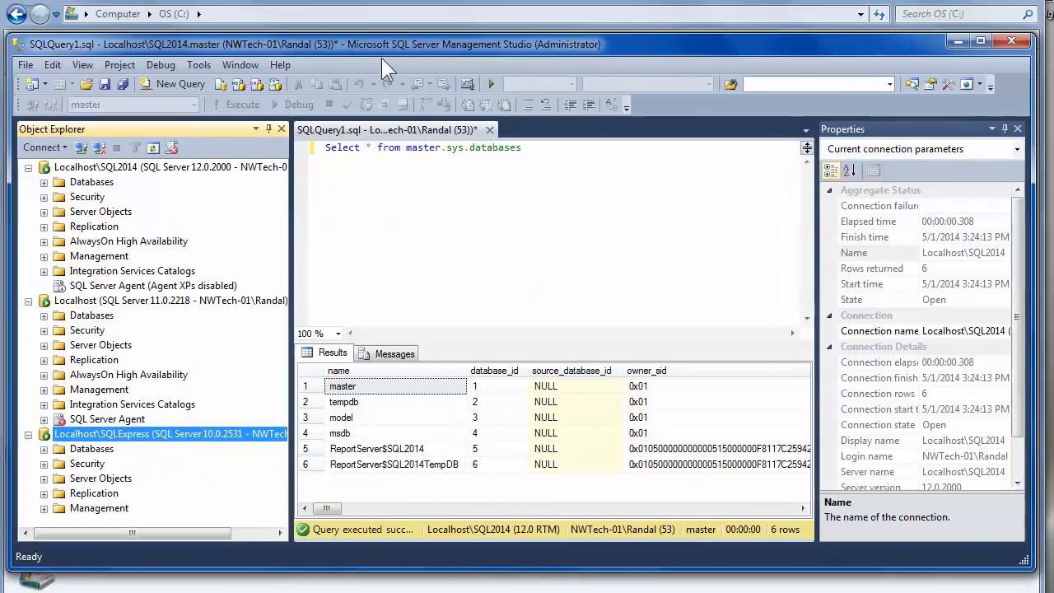
pyautogui.click(280, 65)
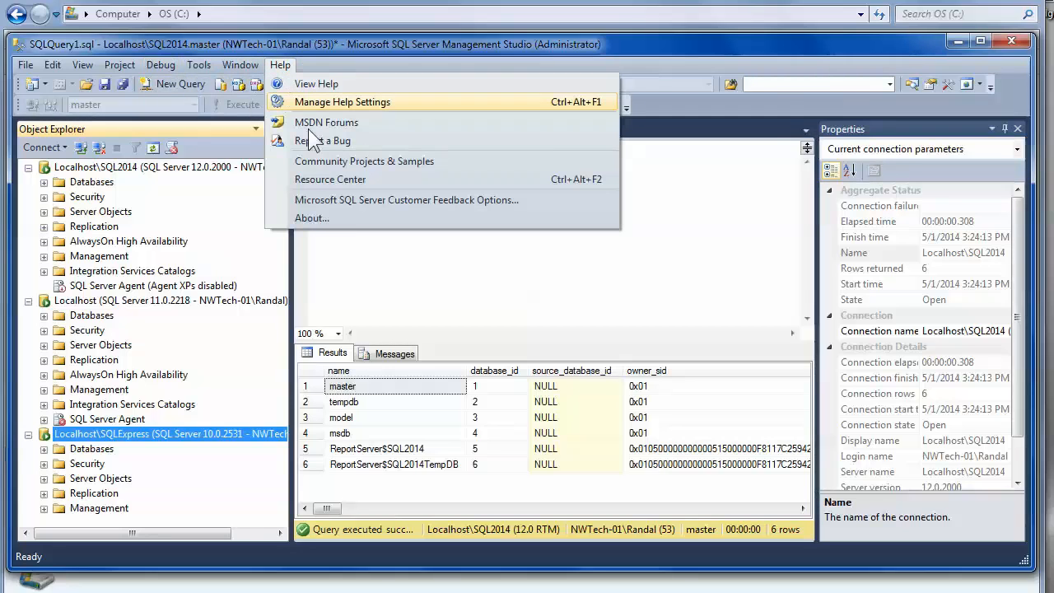
pyautogui.click(320, 217)
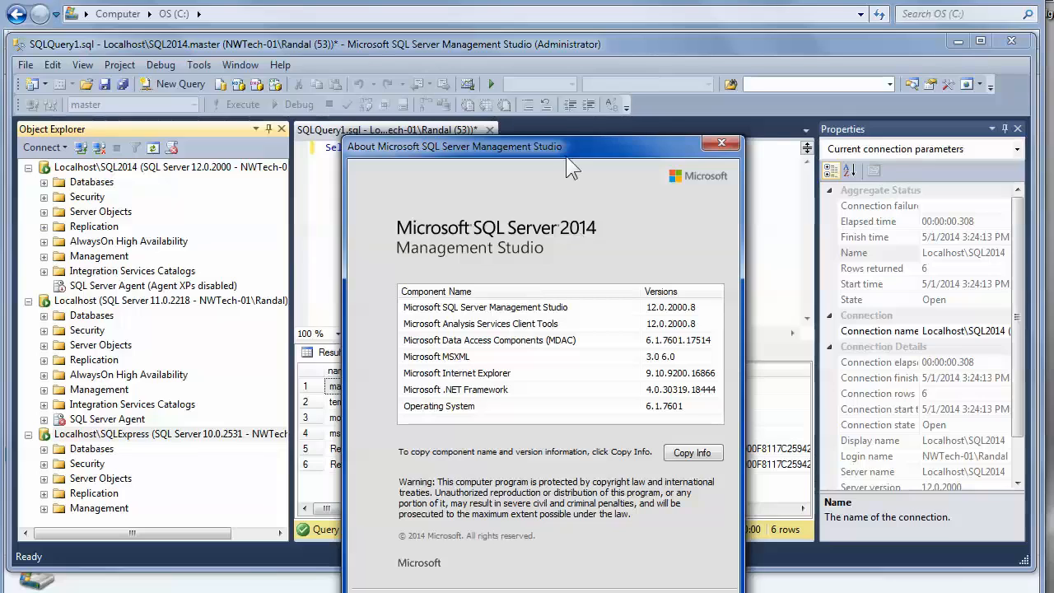
pyautogui.click(722, 143)
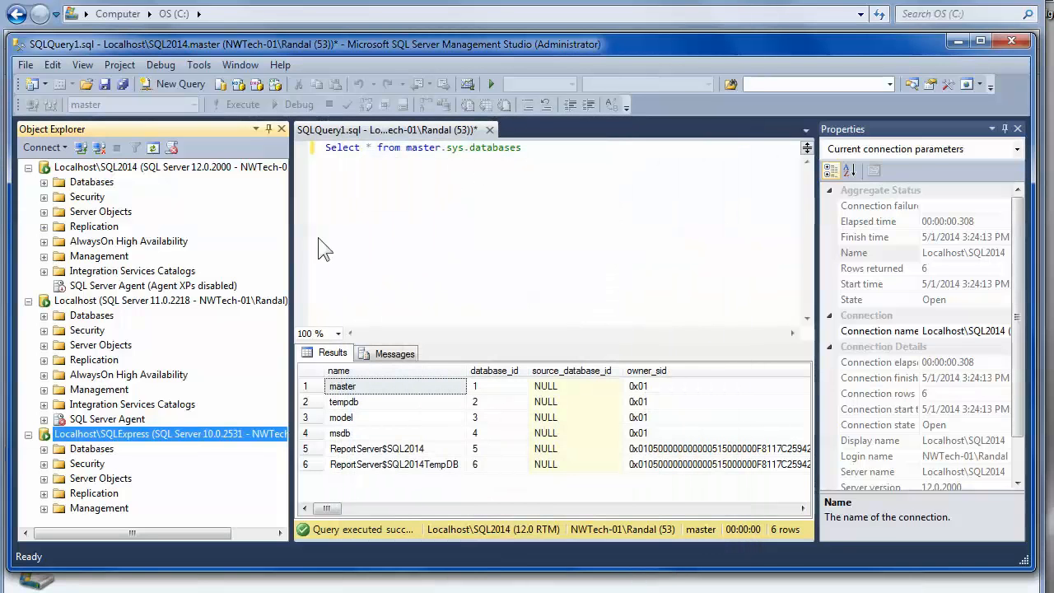
# Close Management Studio without saving the changes to SQLQuery1.sql
pyautogui.click(1012, 41)
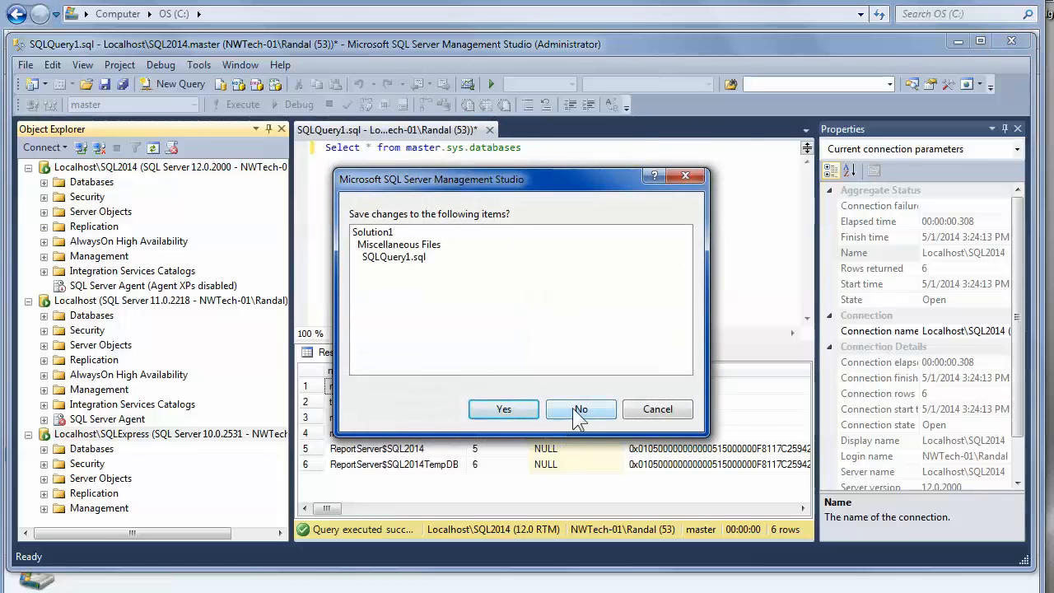
pyautogui.click(581, 412)
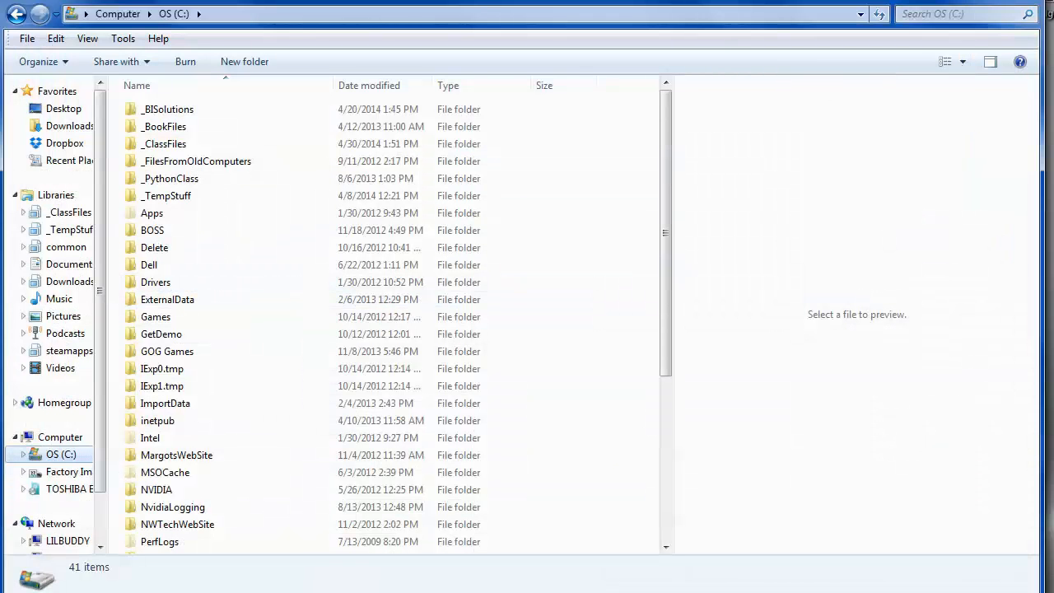